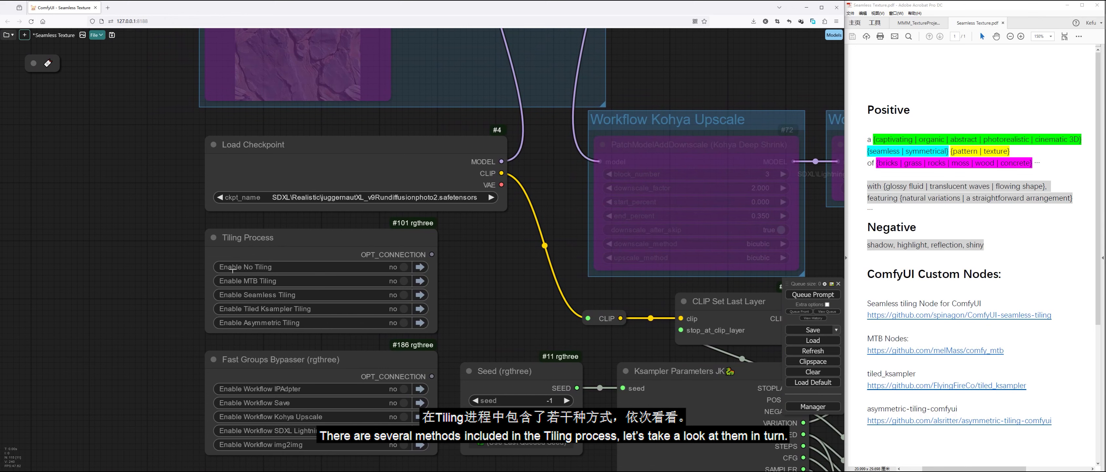
# - Look over the No Tiling group and the MTB Tiling group, including its Model Patch Seamless node
pyautogui.click(420, 267)
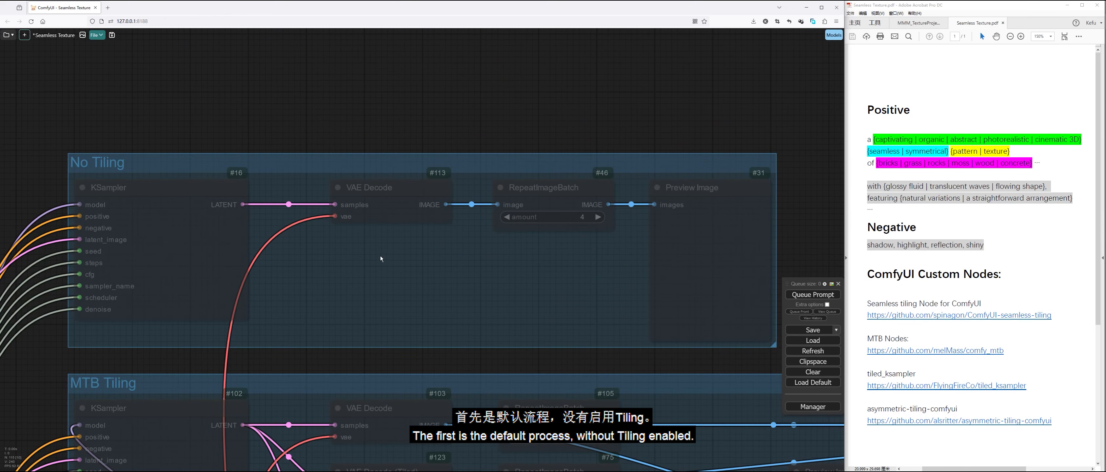
pyautogui.press('1')
pyautogui.scroll(4, 87, 160)
pyautogui.click(294, 159)
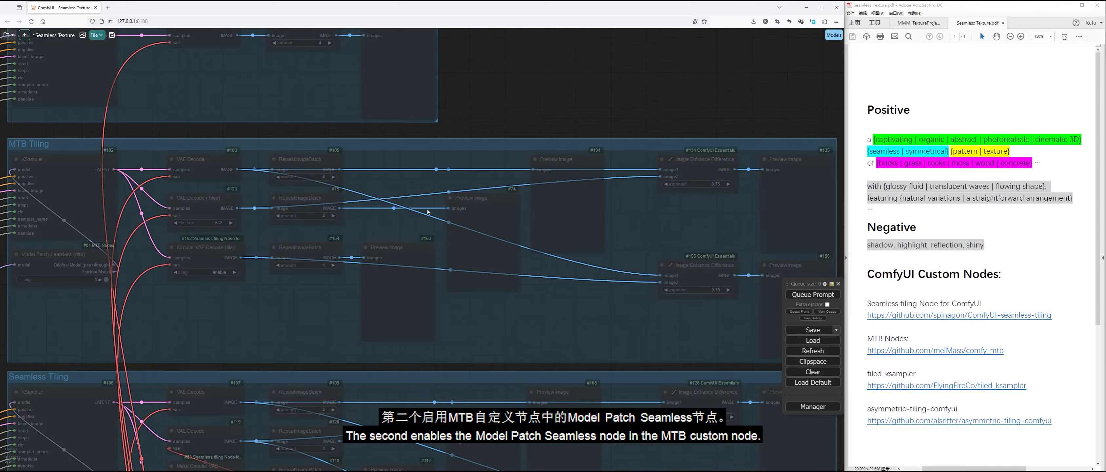
pyautogui.click(184, 244)
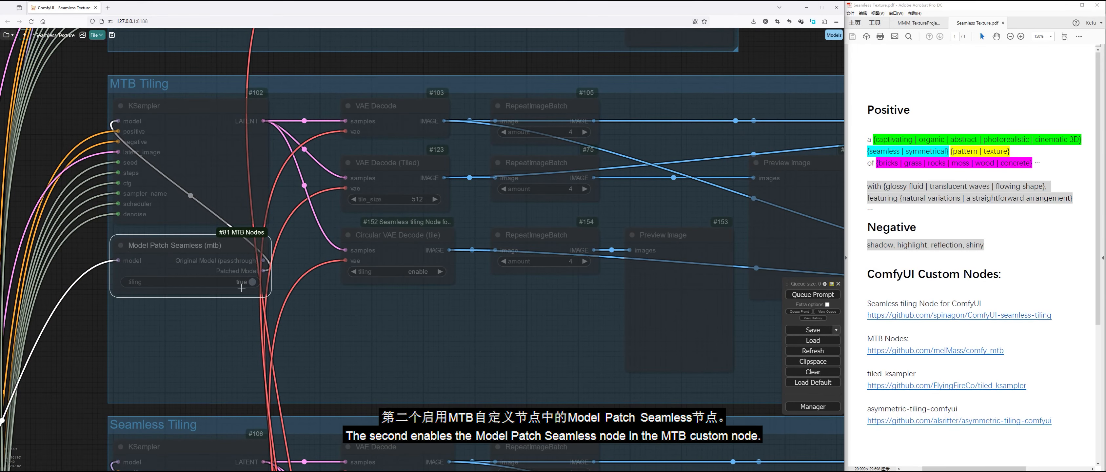
pyautogui.click(76, 325)
# - Go to the Seamless Tiling group and view the tiling options of its first Seamless Tile node
pyautogui.press('1')
pyautogui.scroll(1, 74, 236)
pyautogui.scroll(3, 99, 179)
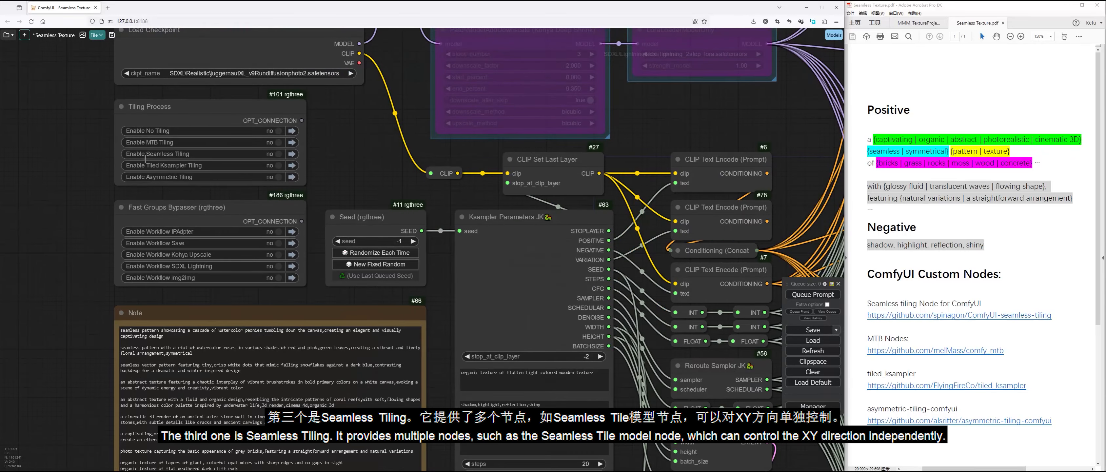
pyautogui.click(291, 154)
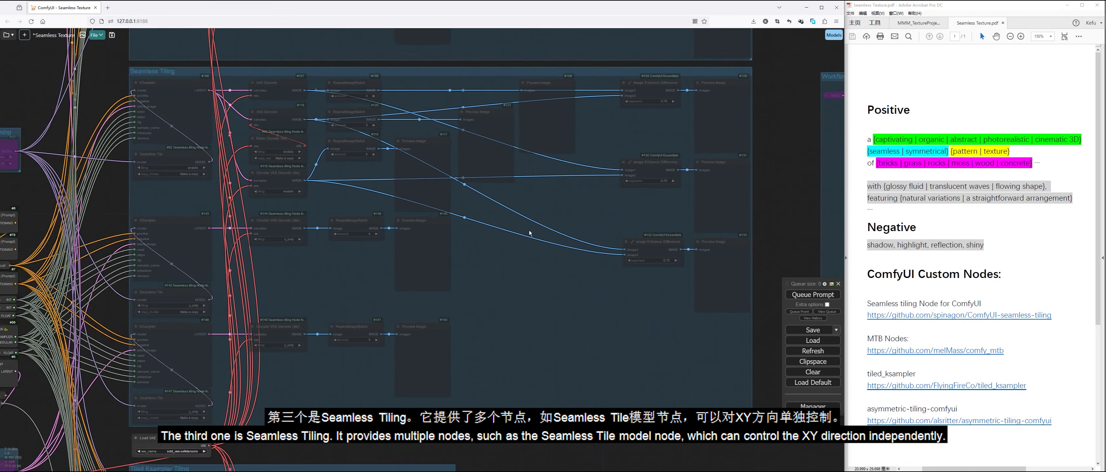
pyautogui.scroll(5, 164, 181)
pyautogui.click(215, 156)
pyautogui.click(263, 171)
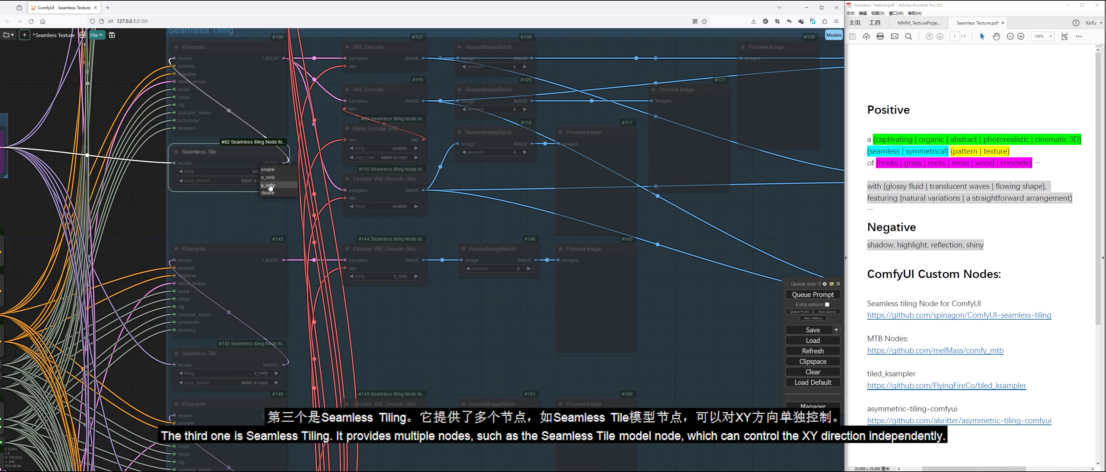
pyautogui.click(234, 211)
# - Examine the Circular VAE Decode and Make Circular VAE nodes in the Seamless Tiling group
pyautogui.moveTo(149, 197); pyautogui.dragTo(110, 275)
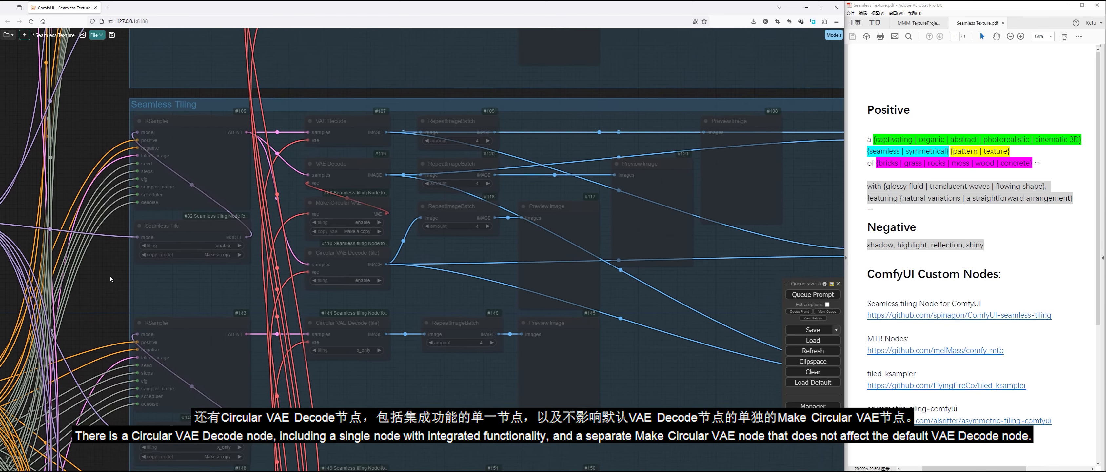
pyautogui.scroll(3, 410, 201)
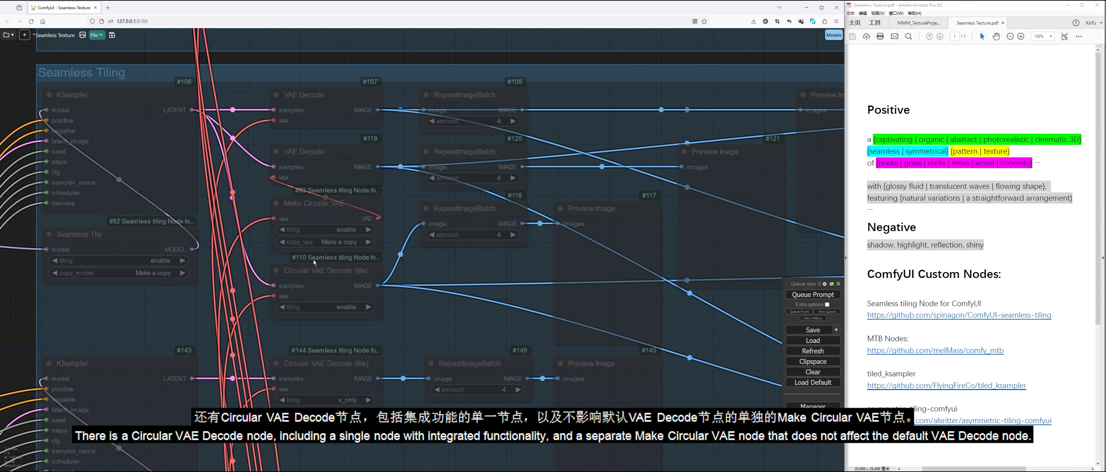
pyautogui.click(306, 271)
pyautogui.click(350, 307)
pyautogui.click(326, 205)
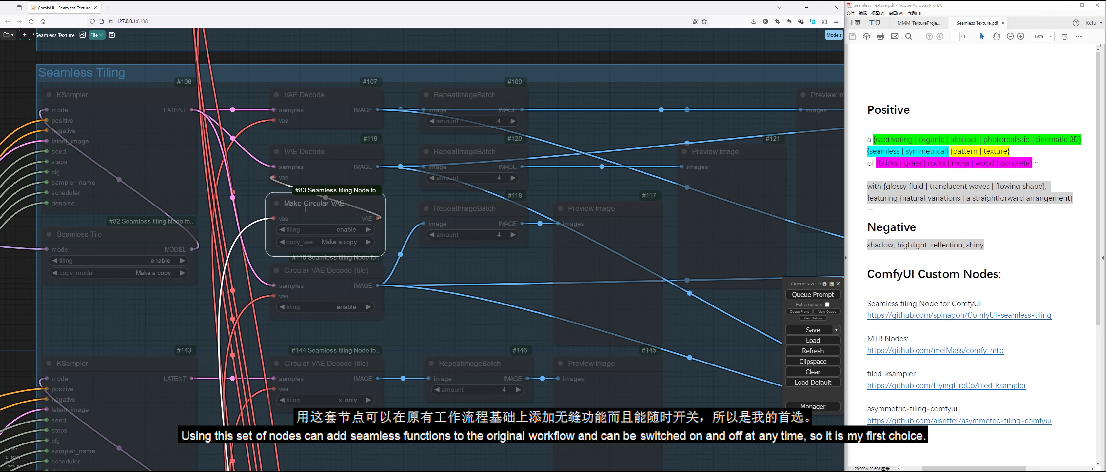
pyautogui.click(425, 256)
pyautogui.scroll(-2, 445, 263)
pyautogui.scroll(-4, 447, 261)
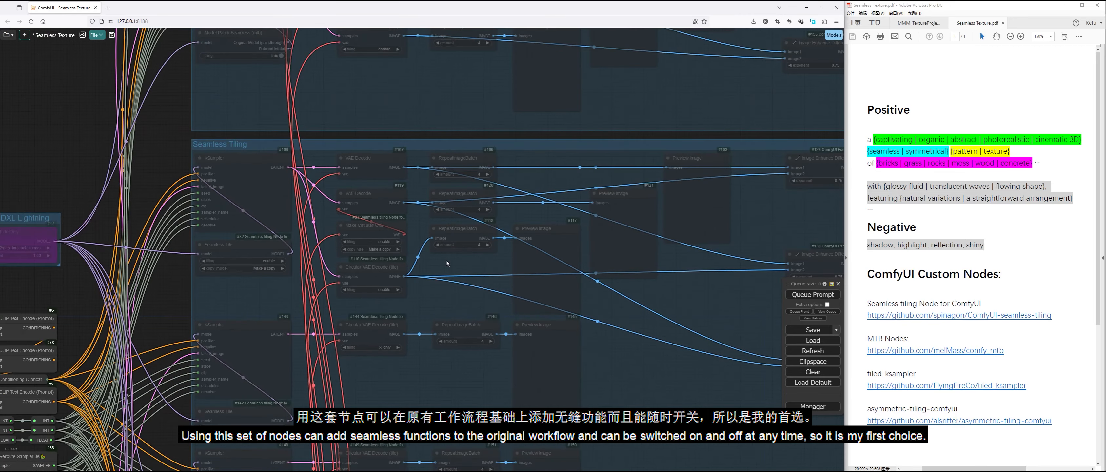
# - Go to the Tiled Ksampler Tiling group from the Tiling Process node and examine its sampler chains
pyautogui.press('1')
pyautogui.scroll(4, 150, 247)
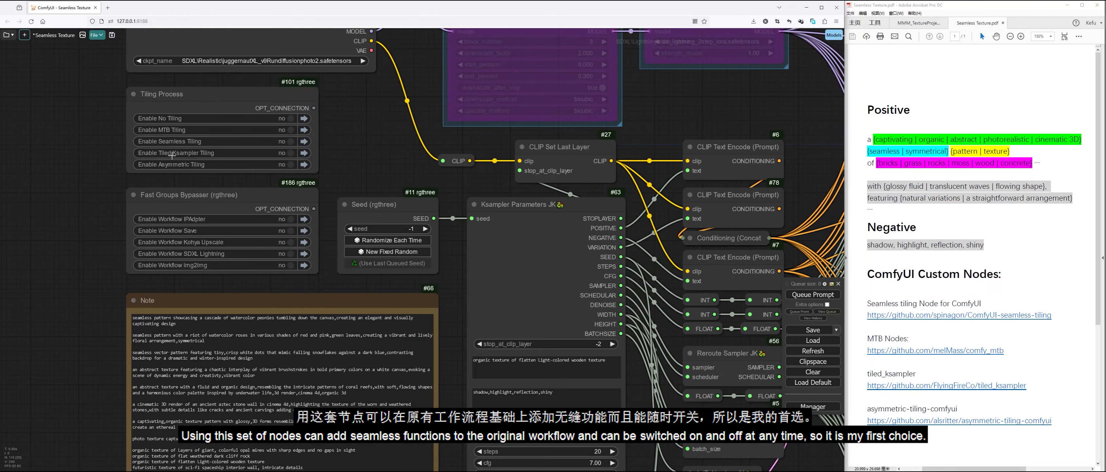
pyautogui.click(304, 153)
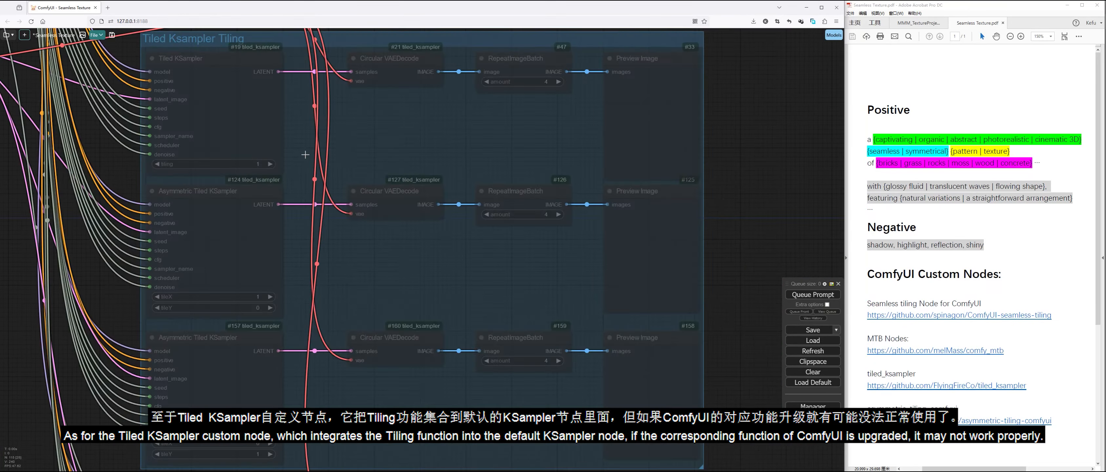
pyautogui.moveTo(141, 110); pyautogui.dragTo(269, 177)
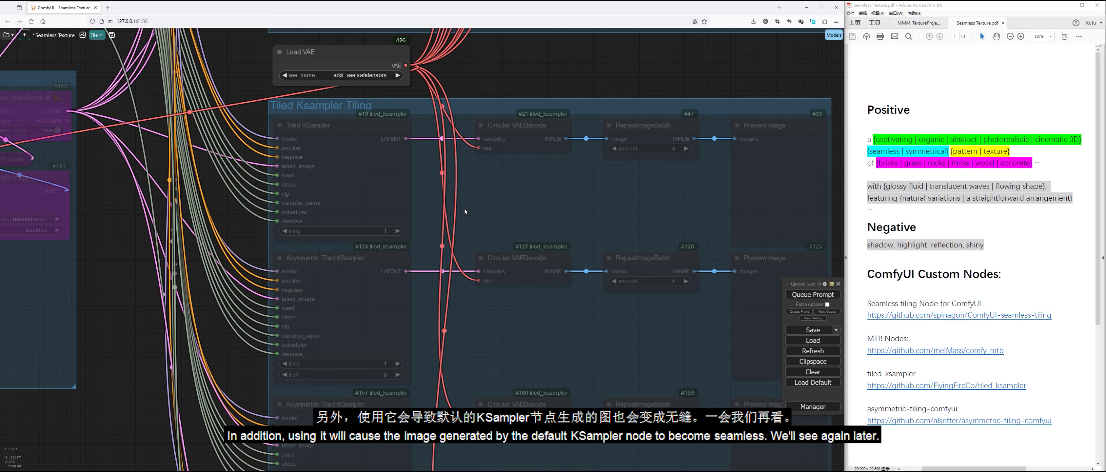
# - Go to the Asymmetric Tiling group from the Tiling Process node and examine its nodes
pyautogui.scroll(-10, 465, 209)
pyautogui.scroll(10, 76, 242)
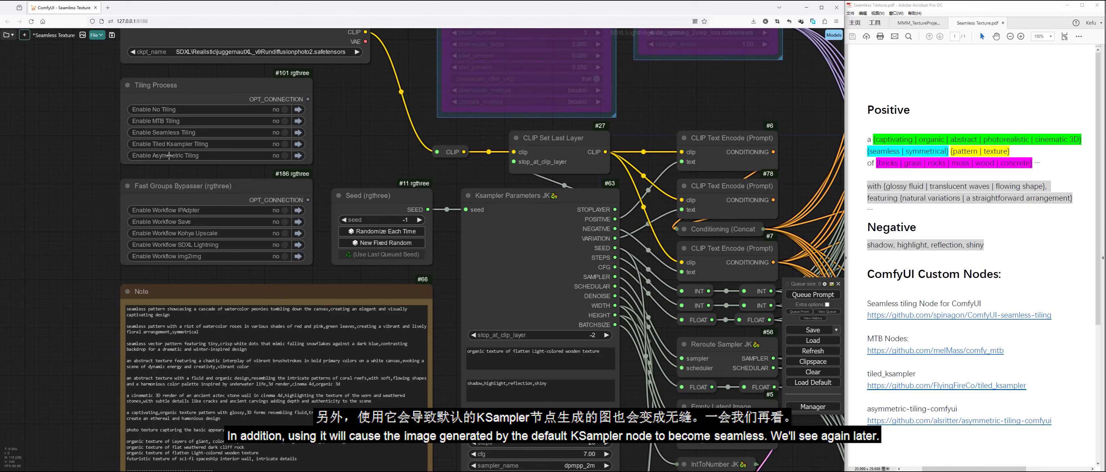
pyautogui.click(298, 155)
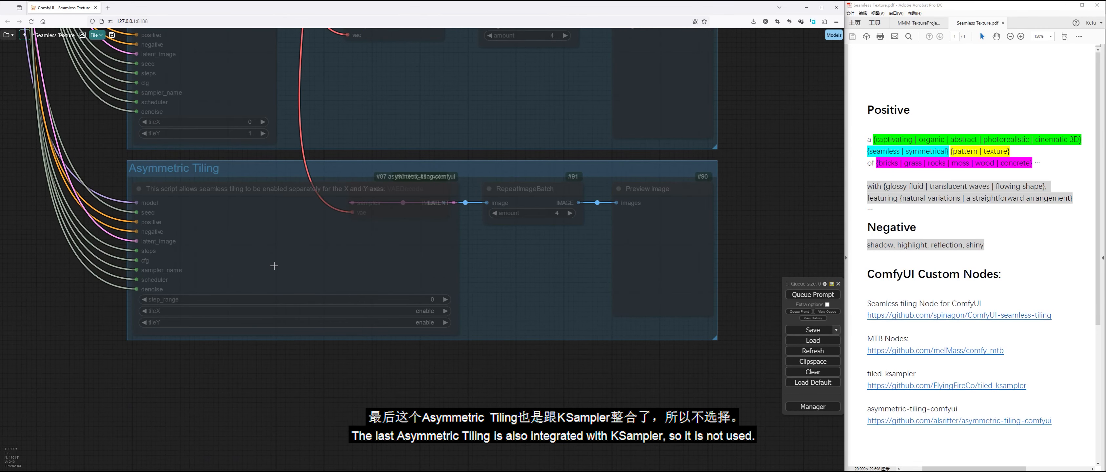
pyautogui.scroll(-7, 520, 254)
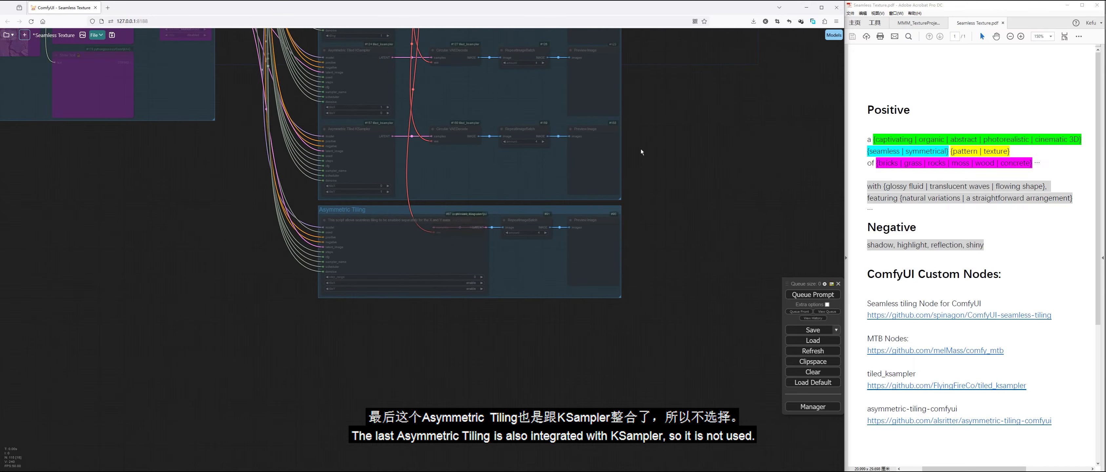
# - Examine the model chosen in the Load Checkpoint node and the VAE chosen in the Load VAE node
pyautogui.moveTo(520, 254); pyautogui.dragTo(773, 466)
pyautogui.moveTo(444, 149); pyautogui.dragTo(487, 321)
pyautogui.scroll(7, 343, 172)
pyautogui.moveTo(273, 88); pyautogui.dragTo(464, 357)
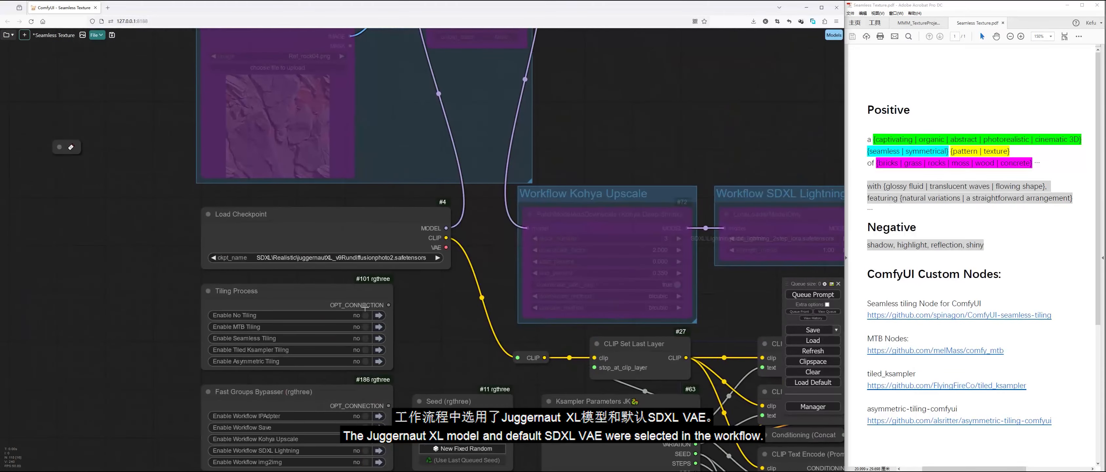
pyautogui.scroll(2, 324, 290)
pyautogui.scroll(-5, 439, 323)
pyautogui.moveTo(600, 443); pyautogui.dragTo(326, 211)
pyautogui.moveTo(752, 463); pyautogui.dragTo(682, 349)
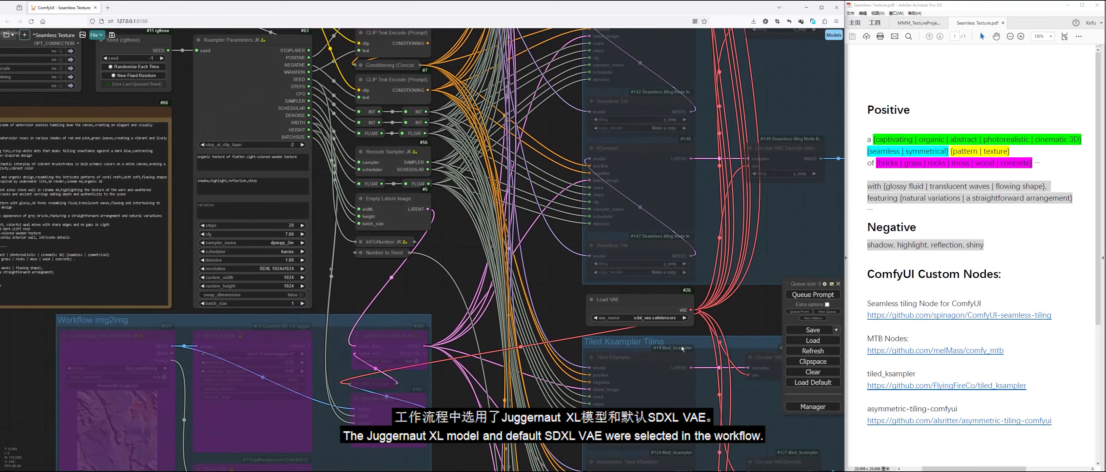
# - Look over the Workflow IPAdpter, Workflow Kohya Upscale and Workflow SDXL Lightning groups
pyautogui.moveTo(497, 129); pyautogui.dragTo(508, 152)
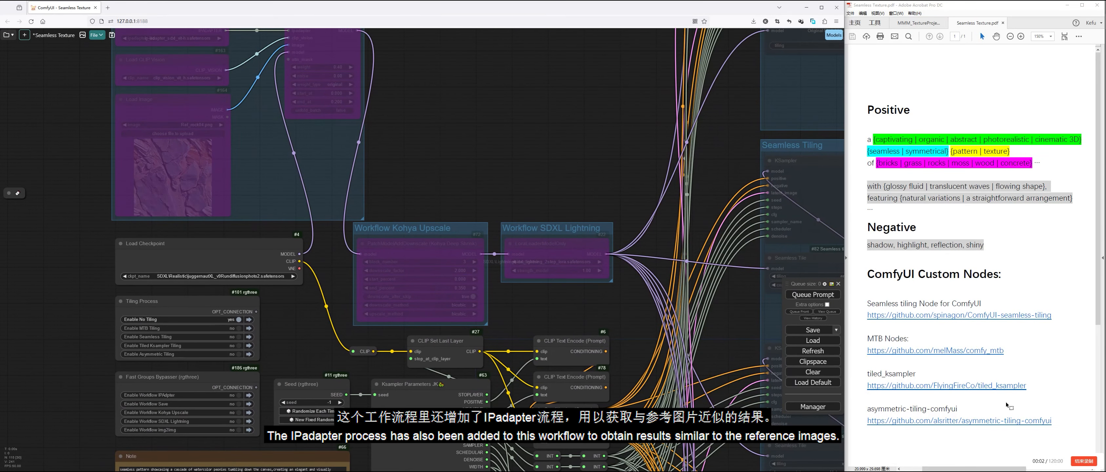
pyautogui.click(1084, 460)
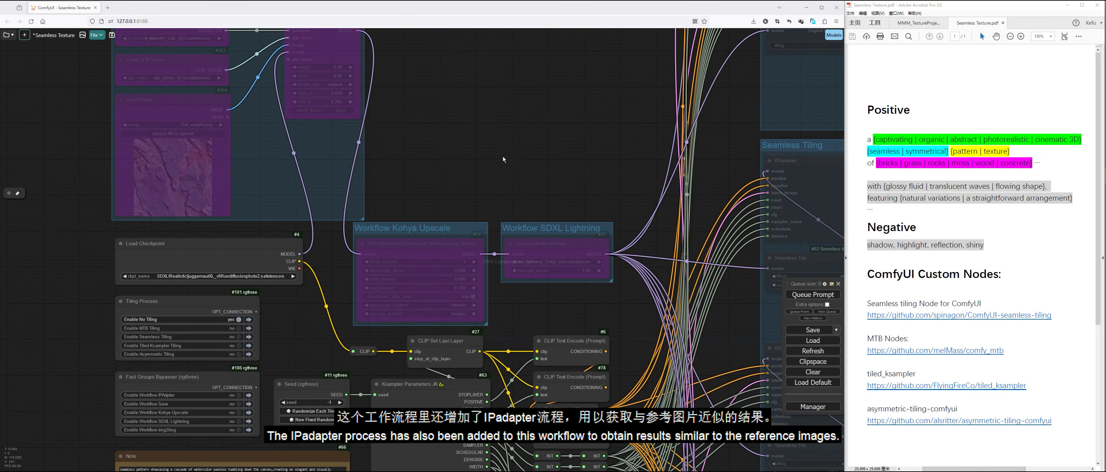
pyautogui.moveTo(498, 148); pyautogui.dragTo(529, 211)
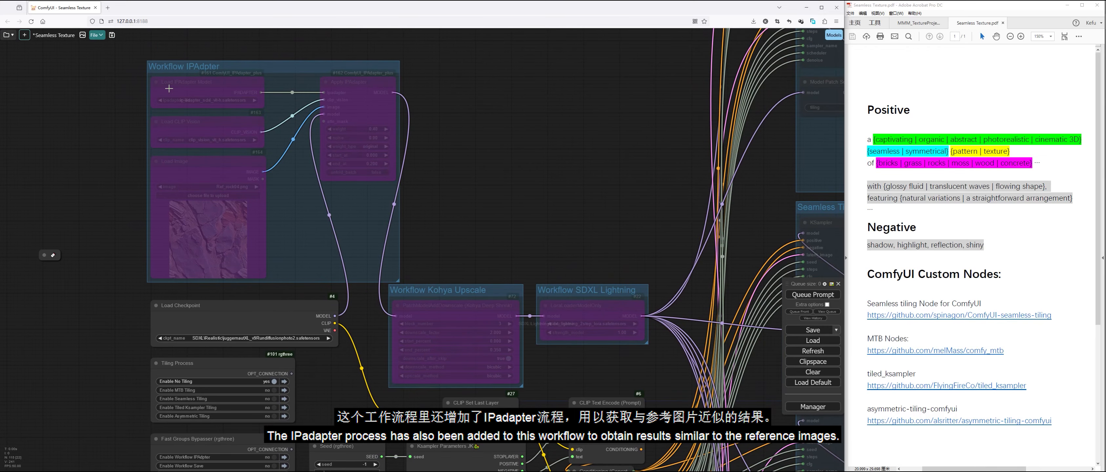
pyautogui.moveTo(502, 261); pyautogui.dragTo(461, 168)
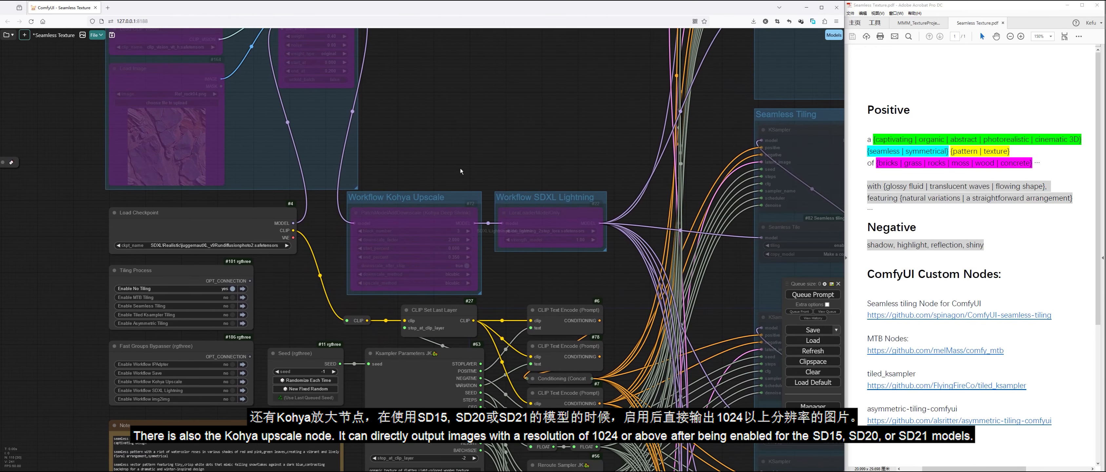
pyautogui.scroll(1, 461, 169)
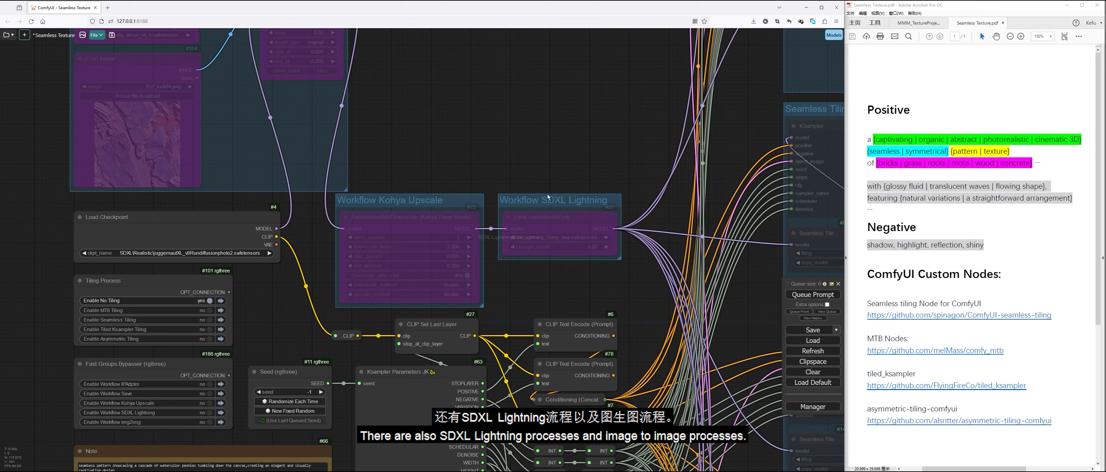
# - Look over the Workflow img2img group below the sampler parameters
pyautogui.scroll(-6, 545, 276)
pyautogui.moveTo(515, 461); pyautogui.dragTo(489, 205)
pyautogui.scroll(3, 325, 291)
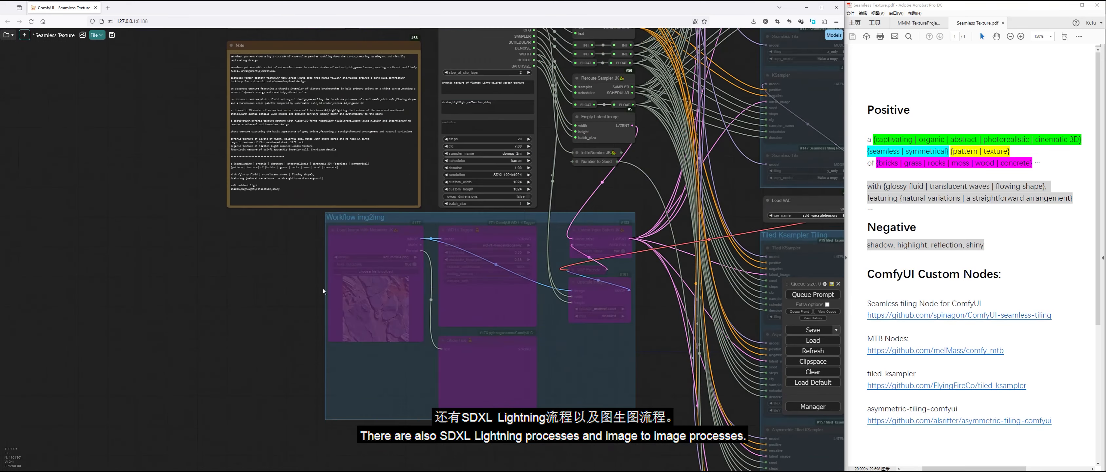
# - Queue the default workflow with only the No Tiling process enabled
pyautogui.scroll(-4, 220, 299)
pyautogui.moveTo(170, 185); pyautogui.dragTo(64, 377)
pyautogui.scroll(-2, 350, 132)
pyautogui.scroll(3, 230, 239)
pyautogui.scroll(3, 230, 239)
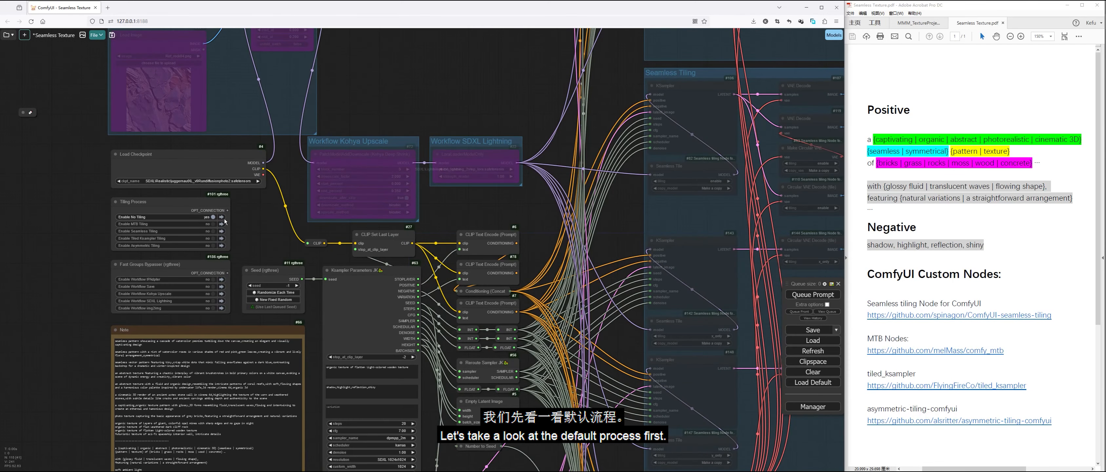
pyautogui.click(812, 295)
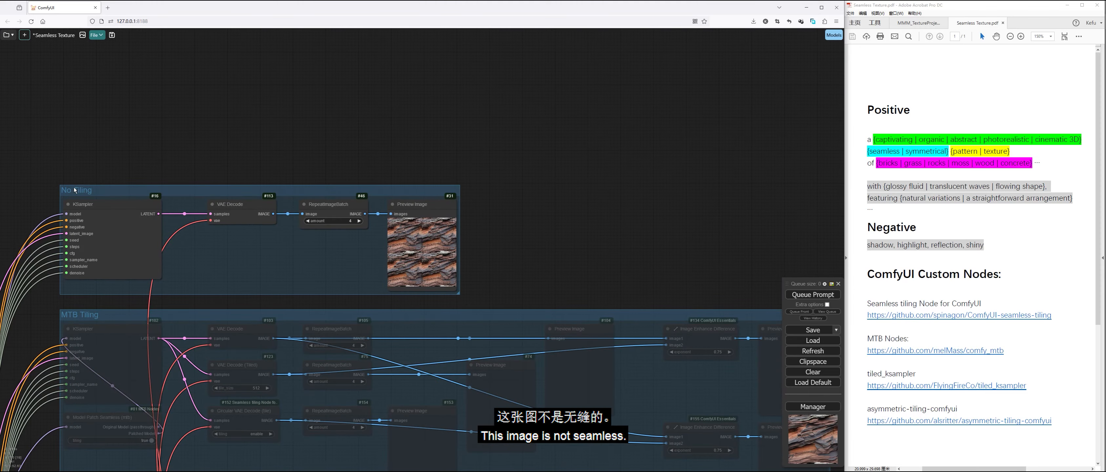
# - Check the No Tiling result for seams in its 2 by 2 image preview, also viewing the images singly
pyautogui.scroll(5, 459, 236)
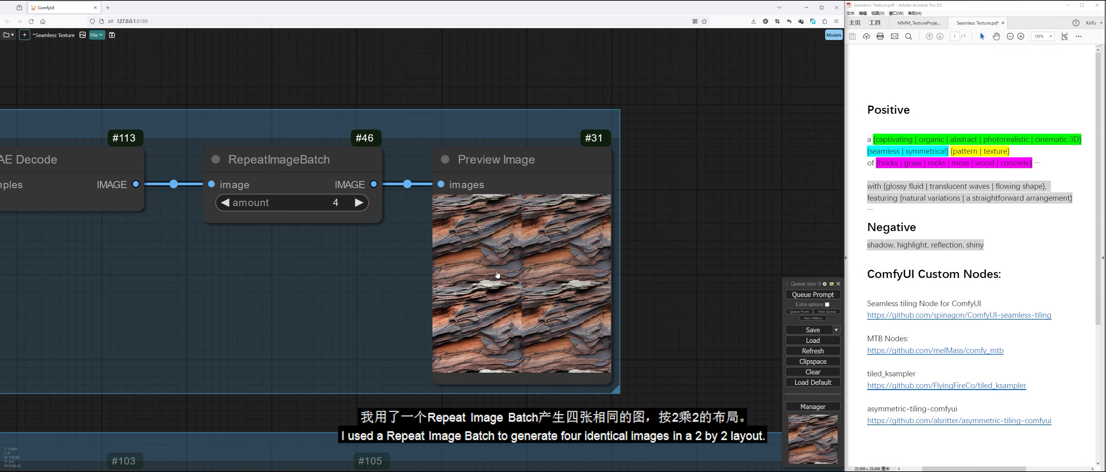
pyautogui.click(497, 286)
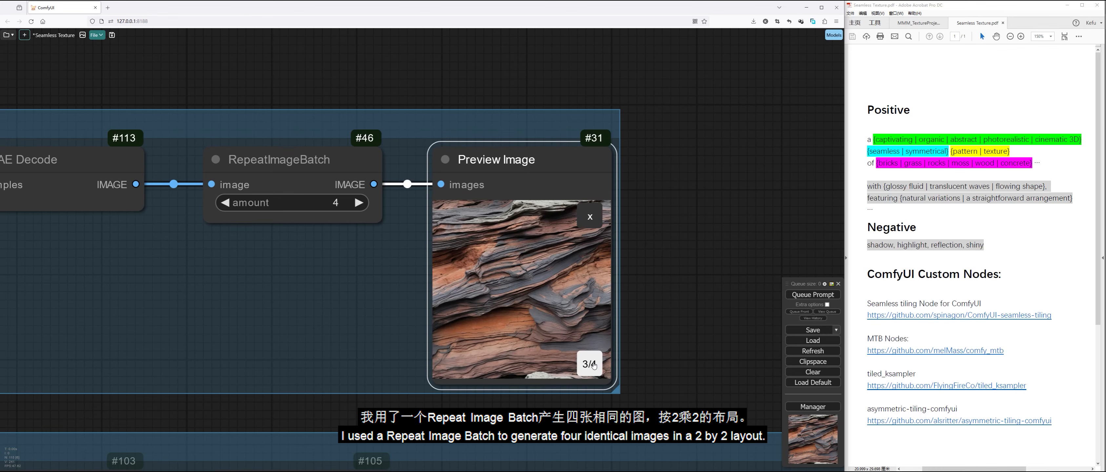
pyautogui.click(590, 217)
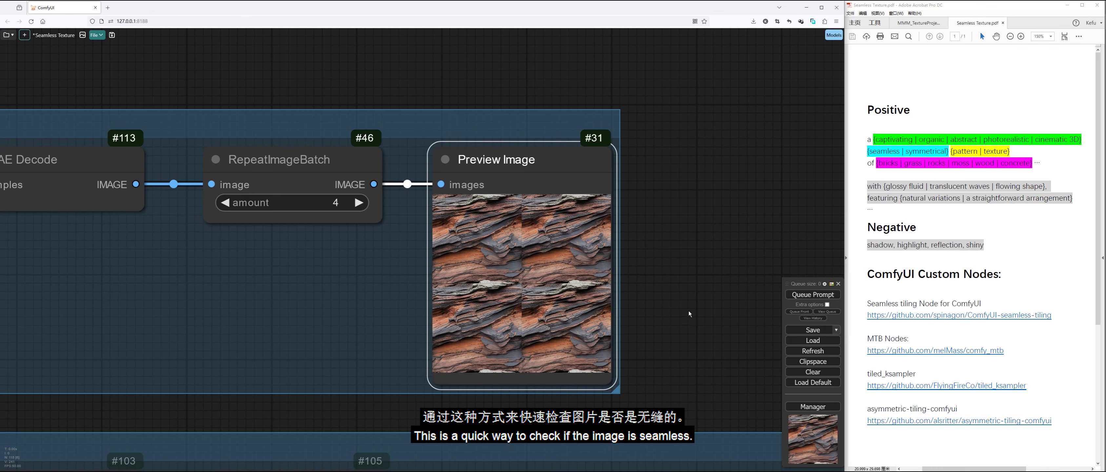
pyautogui.scroll(3, 685, 310)
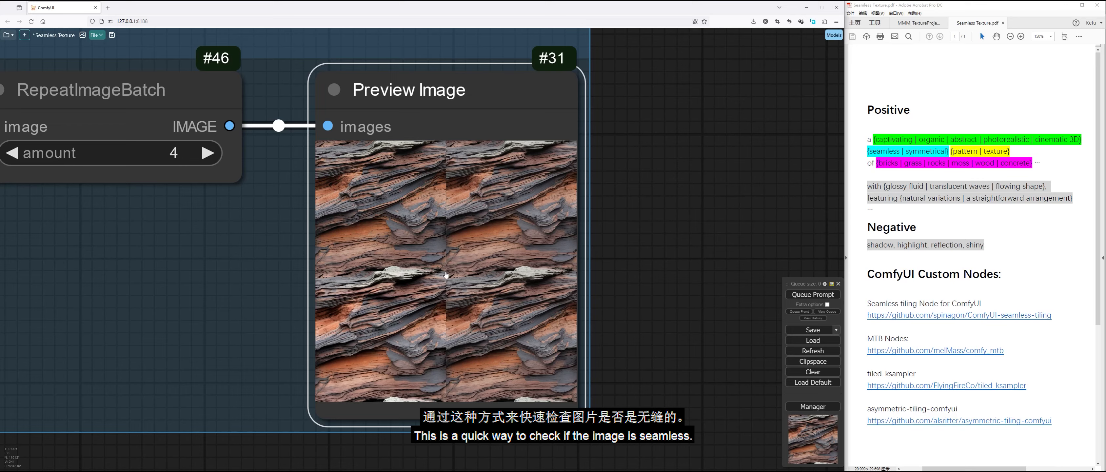
pyautogui.scroll(2, 446, 275)
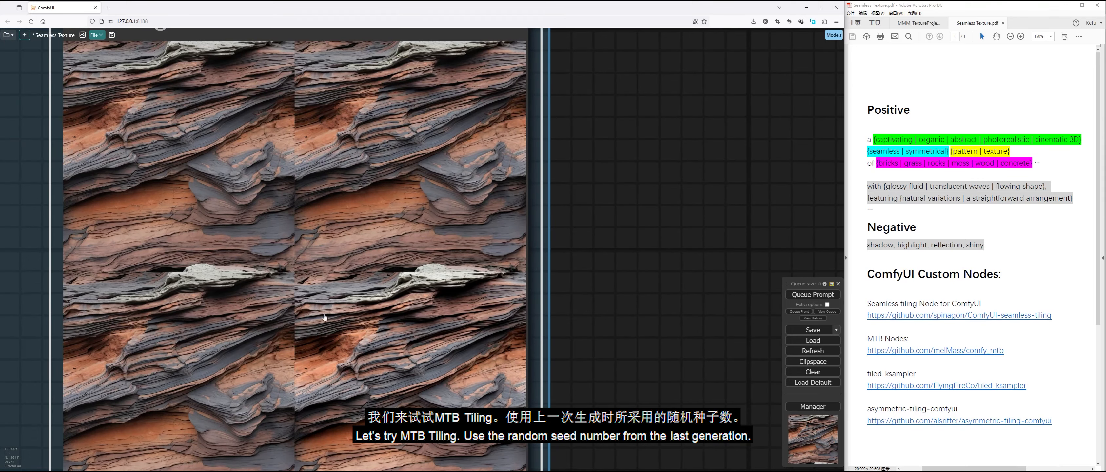
# - Enable MTB Tiling in the Tiling Process node and set the Seed node to reuse the last queued seed
pyautogui.scroll(-18, 360, 315)
pyautogui.moveTo(209, 365); pyautogui.dragTo(619, 217)
pyautogui.scroll(-5, 296, 321)
pyautogui.moveTo(202, 354); pyautogui.dragTo(534, 168)
pyautogui.scroll(3, 443, 232)
pyautogui.moveTo(435, 233); pyautogui.dragTo(538, 139)
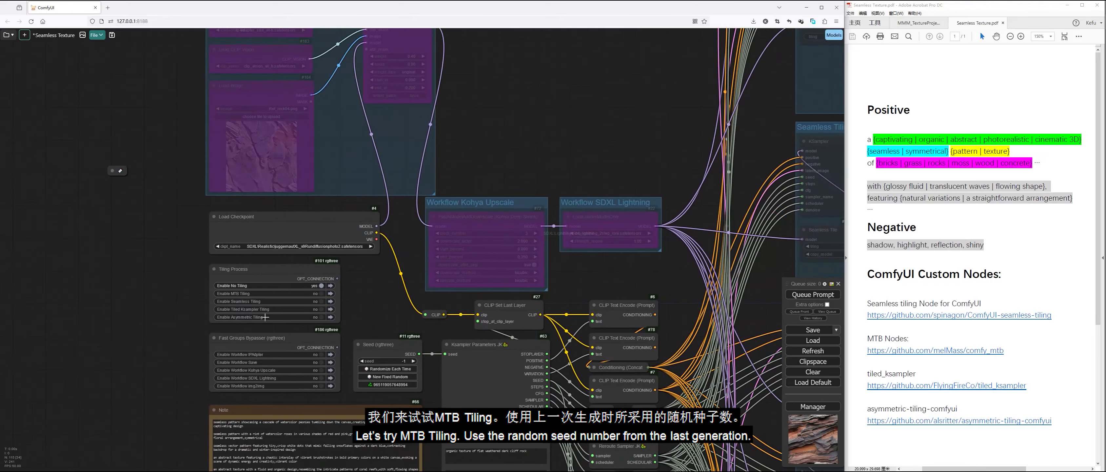
pyautogui.click(318, 293)
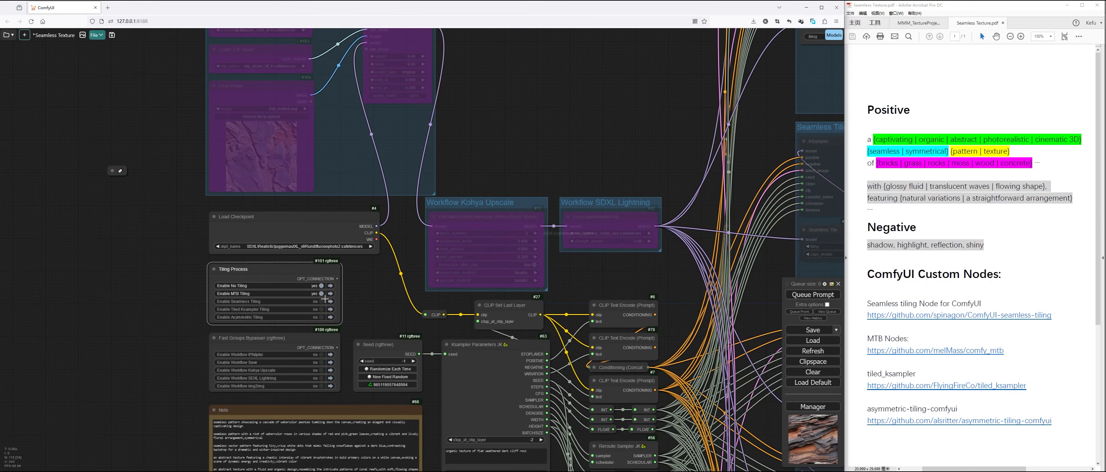
pyautogui.scroll(5, 384, 401)
pyautogui.click(387, 375)
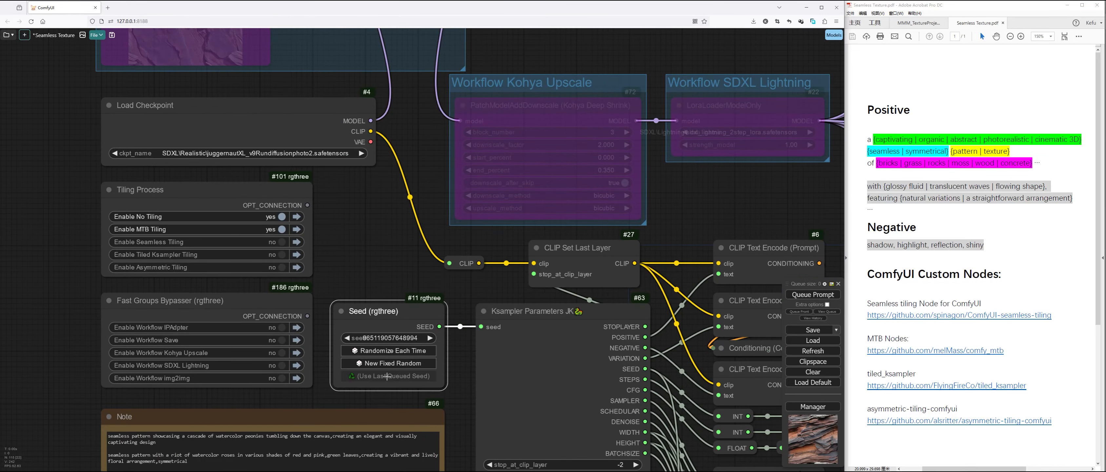
# - Queue the workflow to generate the MTB Tiling images
pyautogui.scroll(-5, 398, 247)
pyautogui.scroll(-4, 398, 247)
pyautogui.moveTo(525, 107); pyautogui.dragTo(135, 260)
pyautogui.click(812, 295)
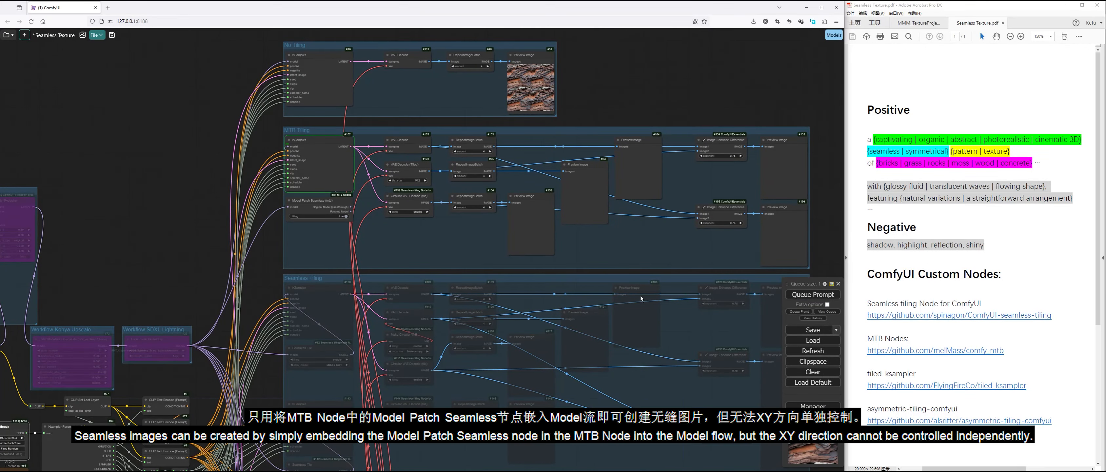
# - Examine the Model Patch Seamless node and the three VAE decode branches in the MTB Tiling group
pyautogui.scroll(3, 640, 118)
pyautogui.scroll(2, 273, 154)
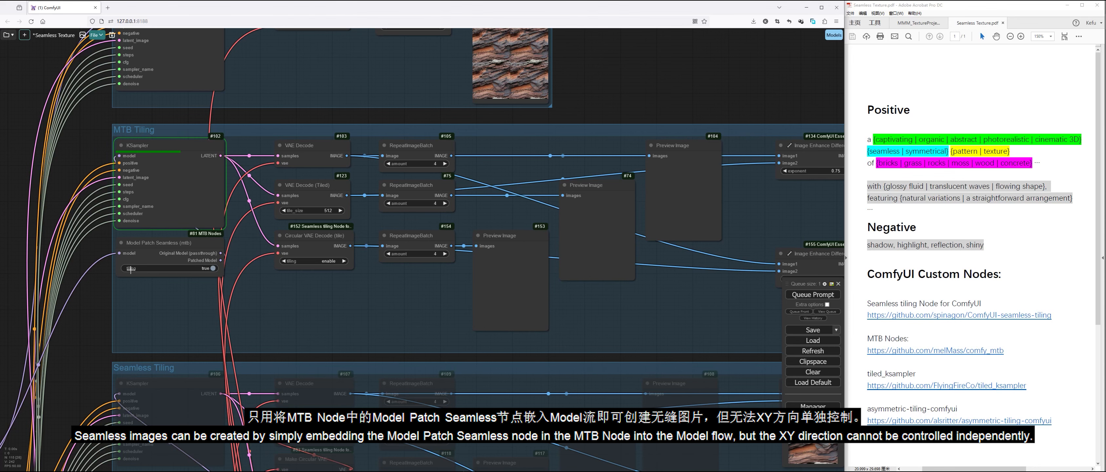
pyautogui.scroll(1, 198, 267)
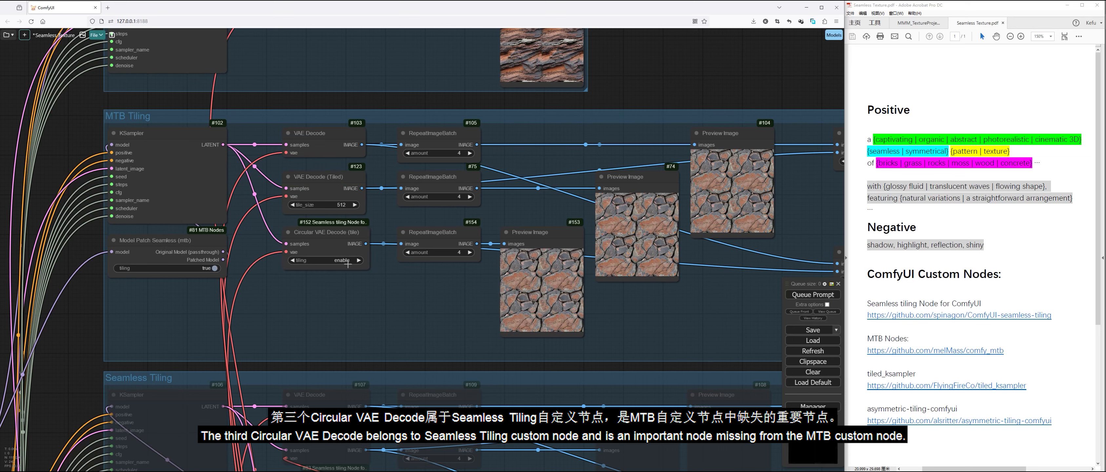
# - Inspect the Image Enhance Difference preview comparing the VAE Decode and VAE Decode (Tiled) results in the MTB Tiling group
pyautogui.moveTo(744, 70); pyautogui.dragTo(565, 79)
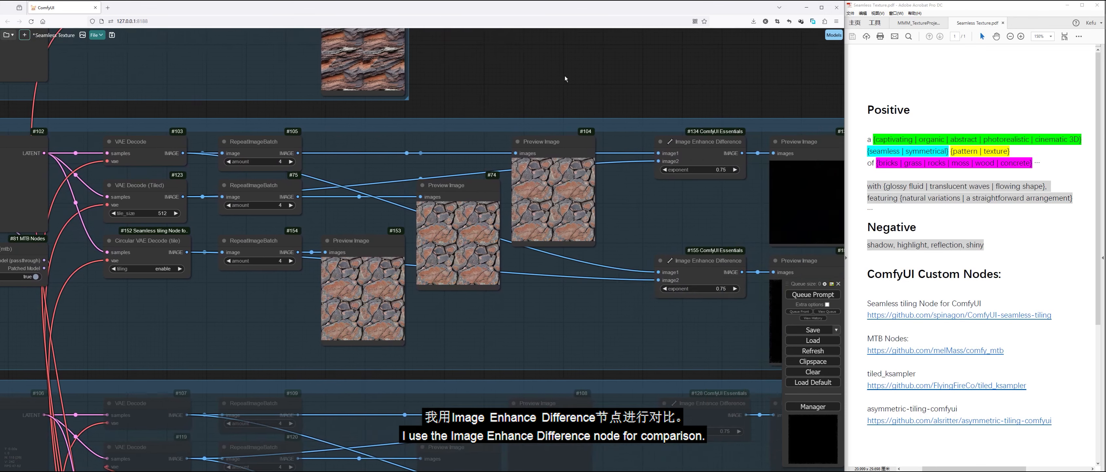
pyautogui.moveTo(476, 72); pyautogui.dragTo(415, 75)
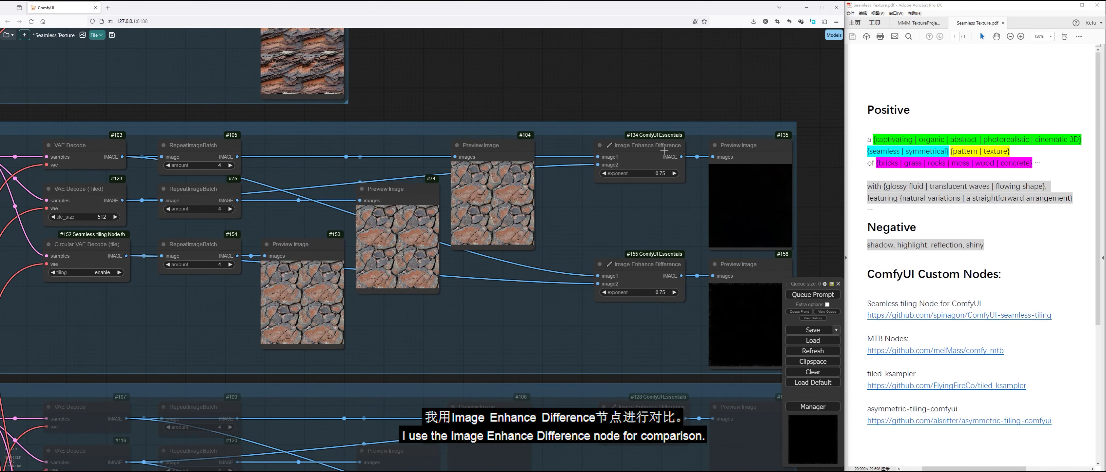
pyautogui.scroll(-2, 664, 150)
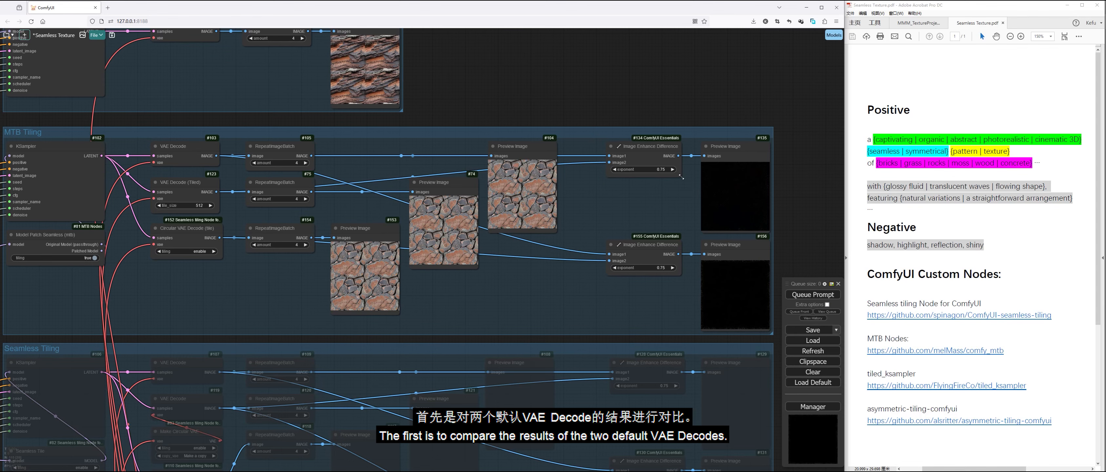
pyautogui.scroll(10, 809, 197)
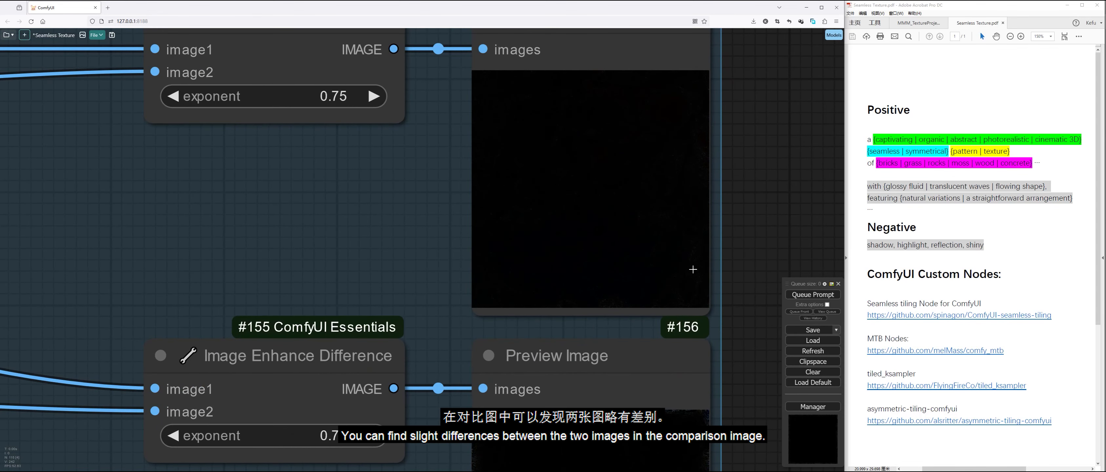
pyautogui.moveTo(781, 187); pyautogui.dragTo(720, 219)
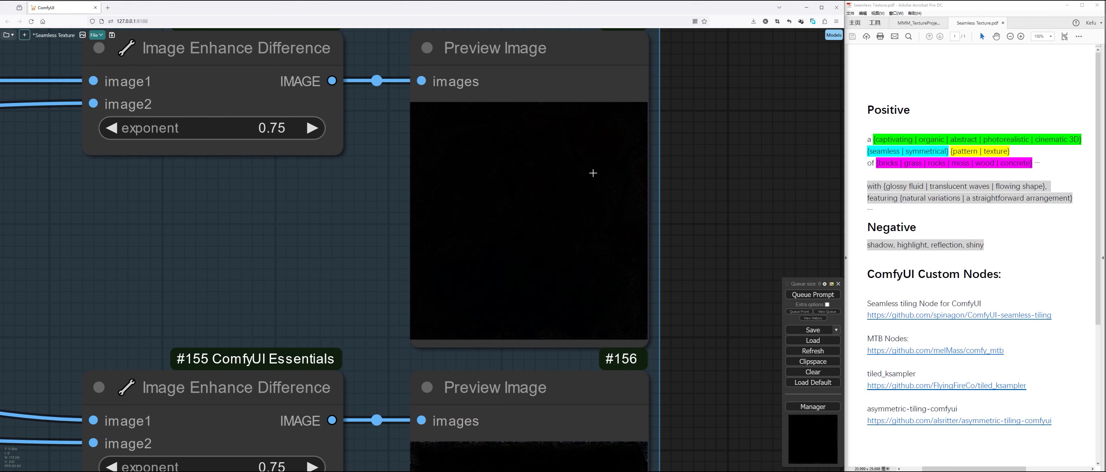
pyautogui.scroll(-10, 751, 238)
# - Trace the Circular VAE Decode branch and inspect the edges of its difference preview against the default VAE Decode
pyautogui.moveTo(384, 367); pyautogui.dragTo(703, 355)
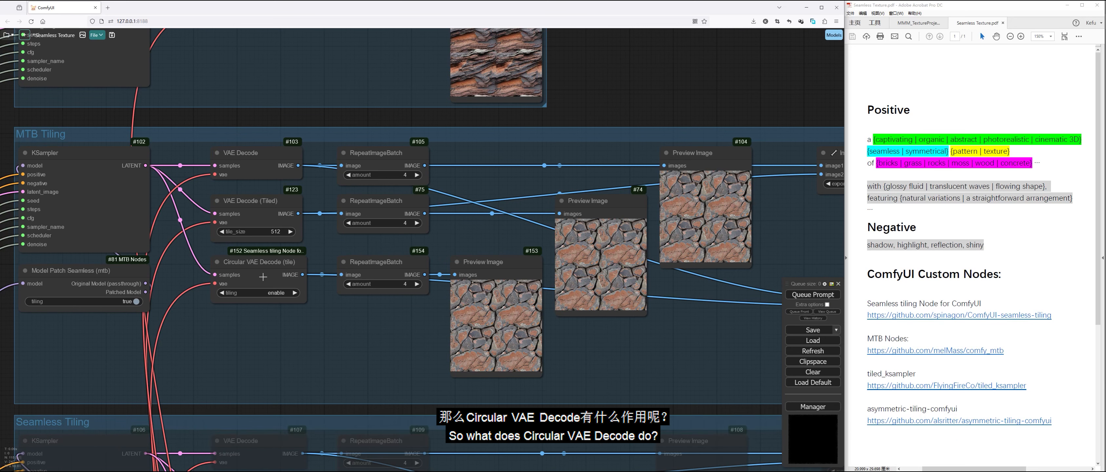
pyautogui.moveTo(676, 342); pyautogui.dragTo(490, 324)
pyautogui.scroll(-2, 492, 325)
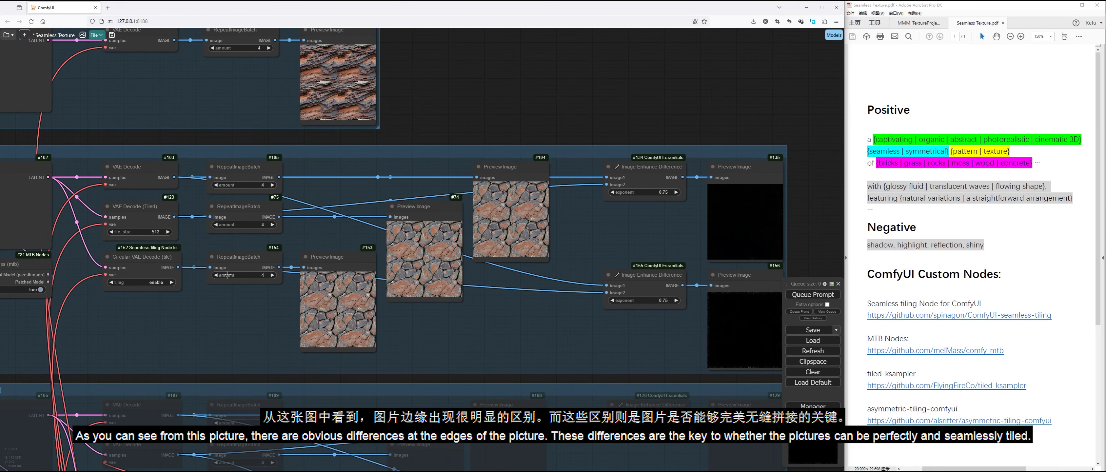
pyautogui.moveTo(624, 338); pyautogui.dragTo(452, 323)
pyautogui.scroll(8, 649, 325)
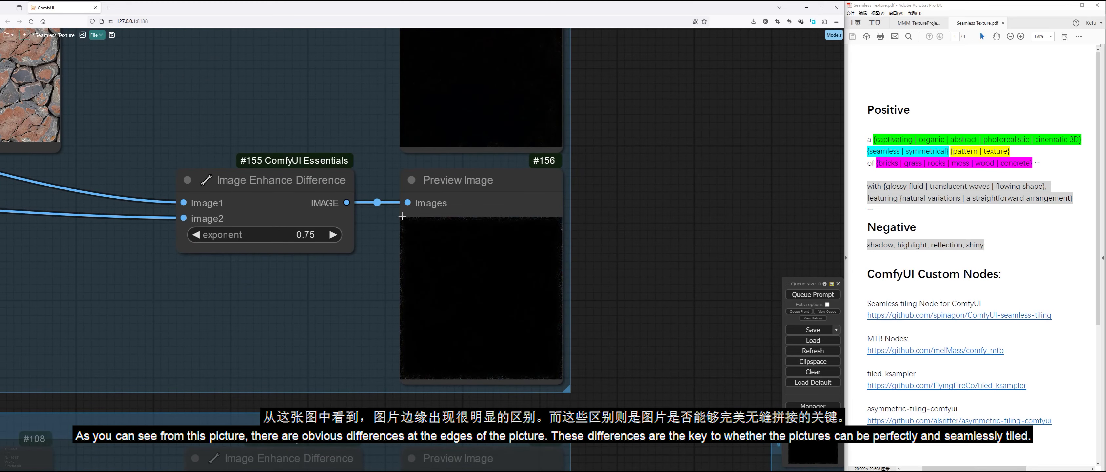
pyautogui.scroll(-5, 405, 279)
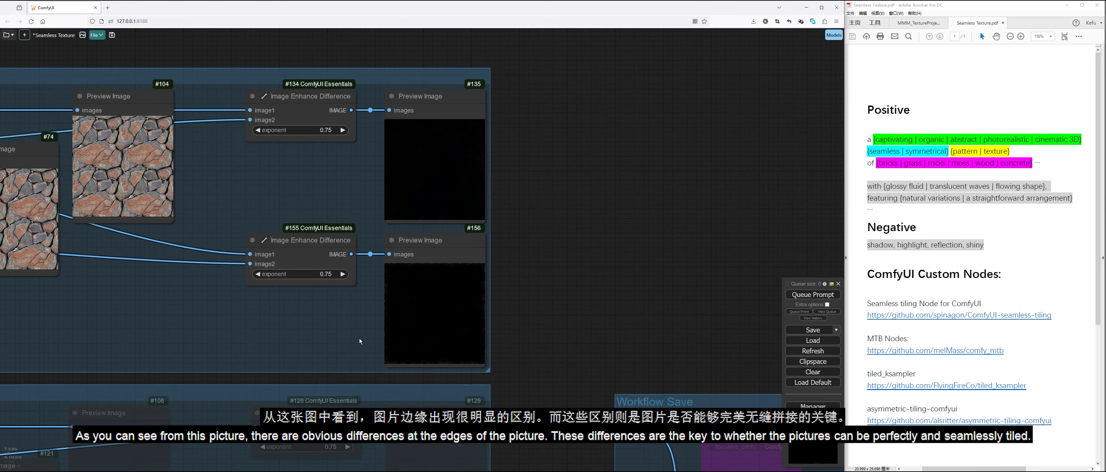
# - Compare the tile joints up close in the MTB Tiling previews from VAE Decode and Circular VAE Decode
pyautogui.moveTo(185, 324); pyautogui.dragTo(632, 326)
pyautogui.scroll(1, 632, 326)
pyautogui.moveTo(511, 311); pyautogui.dragTo(587, 373)
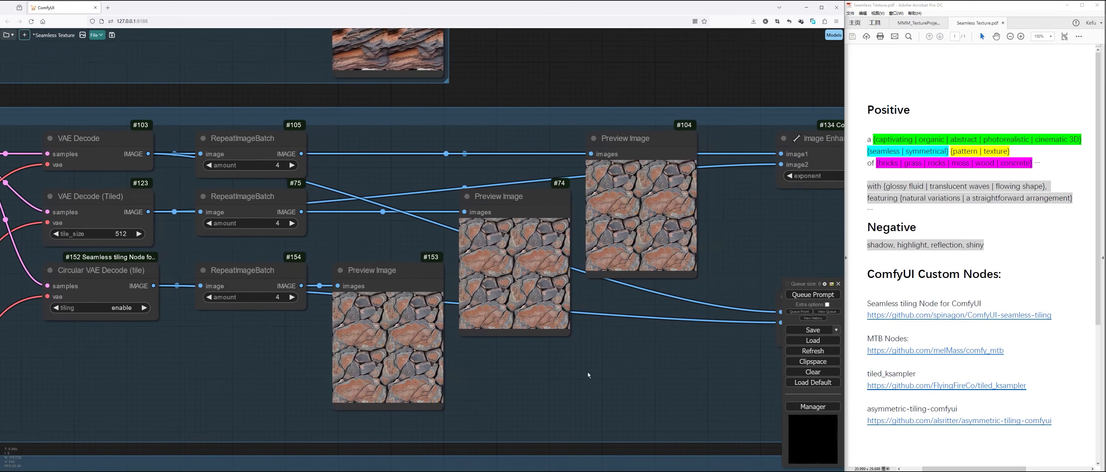
pyautogui.scroll(5, 733, 203)
pyautogui.scroll(5, 471, 150)
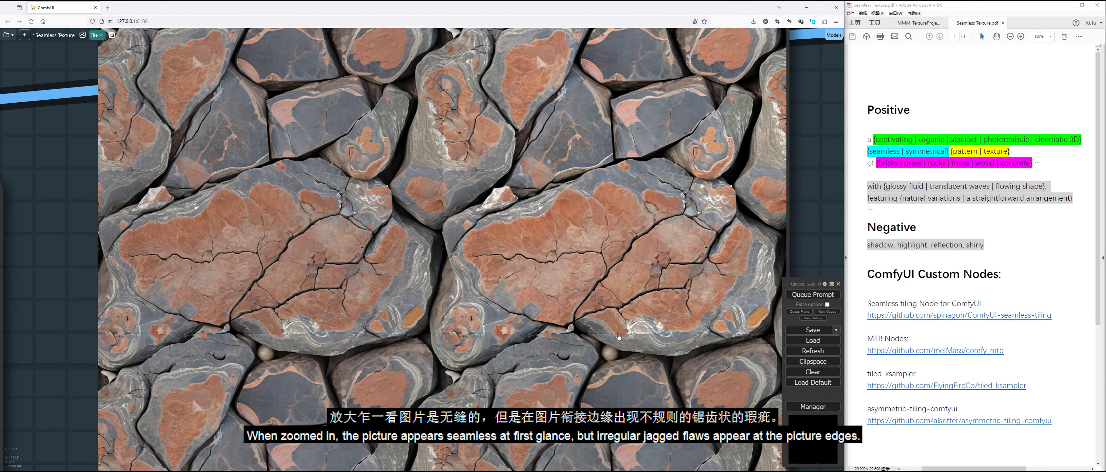
pyautogui.scroll(-10, 498, 347)
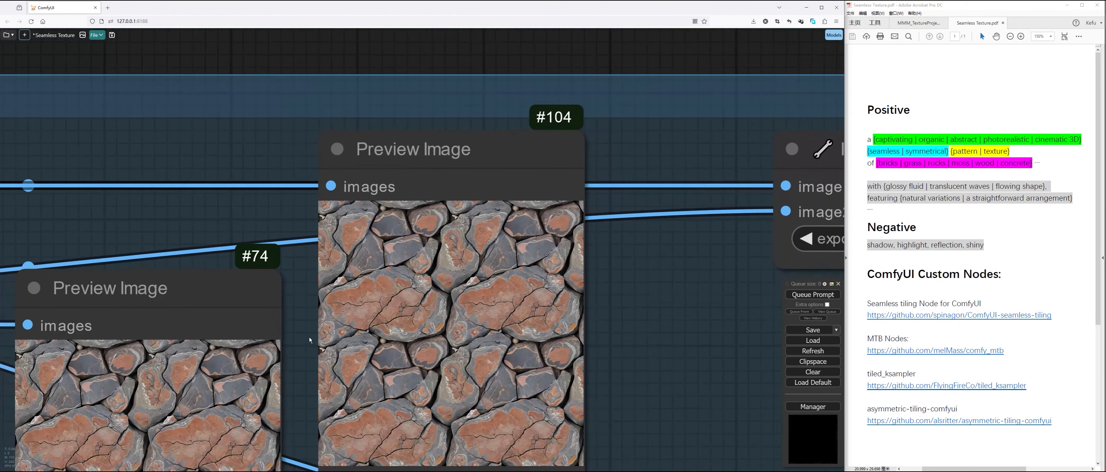
pyautogui.moveTo(296, 348); pyautogui.dragTo(606, 168)
pyautogui.scroll(4, 472, 302)
pyautogui.scroll(4, 489, 239)
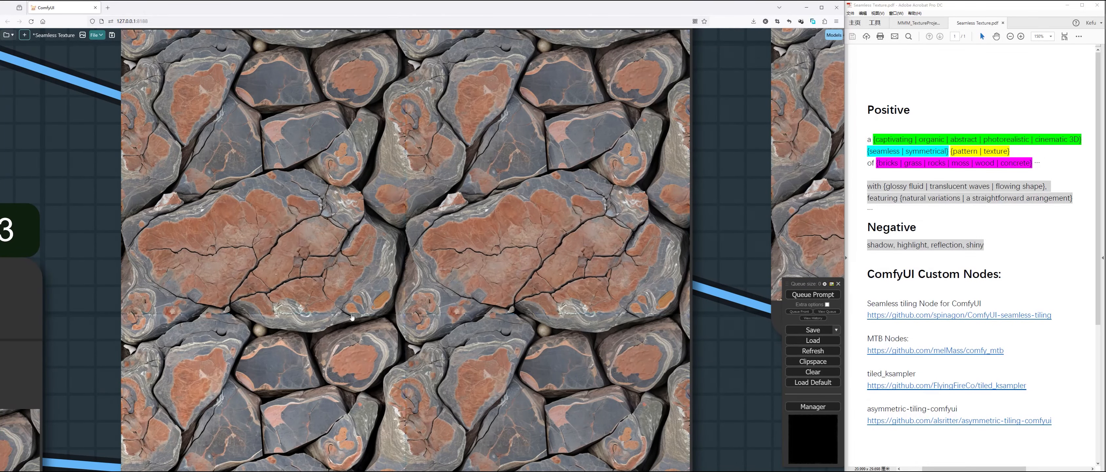
pyautogui.scroll(-5, 278, 314)
pyautogui.scroll(5, 552, 312)
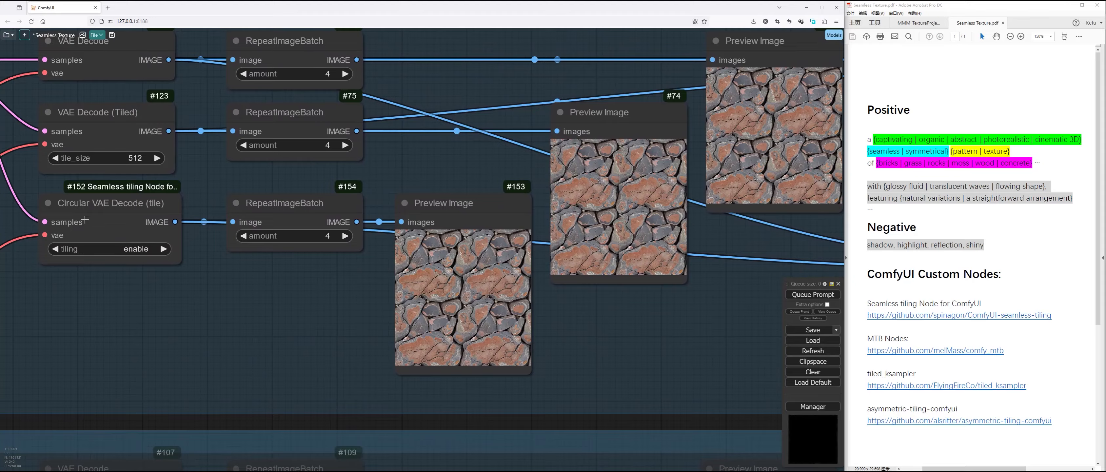
pyautogui.scroll(5, 554, 301)
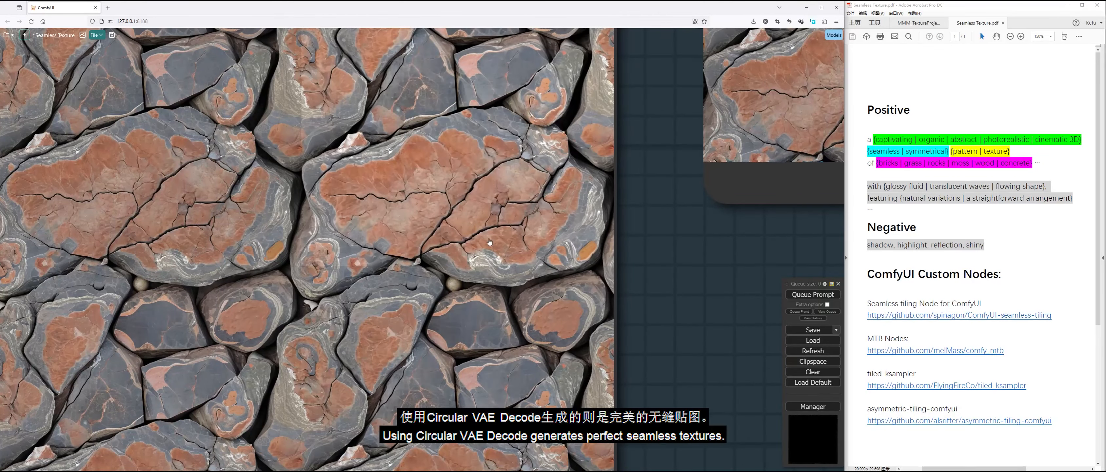
pyautogui.scroll(-5, 713, 257)
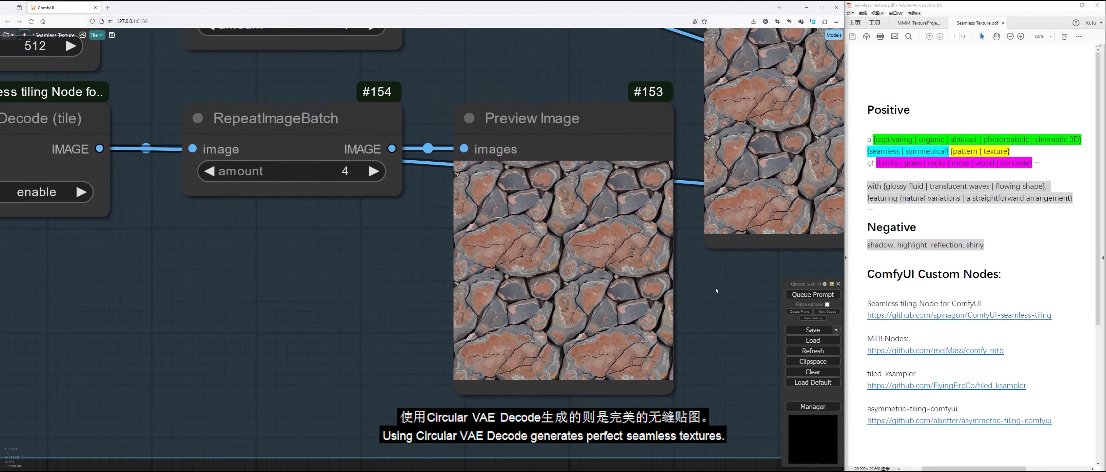
# - Enable Seamless Tiling in the Tiling Process node
pyautogui.scroll(-13, 715, 289)
pyautogui.moveTo(443, 319); pyautogui.dragTo(432, 272)
pyautogui.scroll(-3, 432, 272)
pyautogui.moveTo(81, 309); pyautogui.dragTo(499, 145)
pyautogui.scroll(5, 287, 260)
pyautogui.click(398, 263)
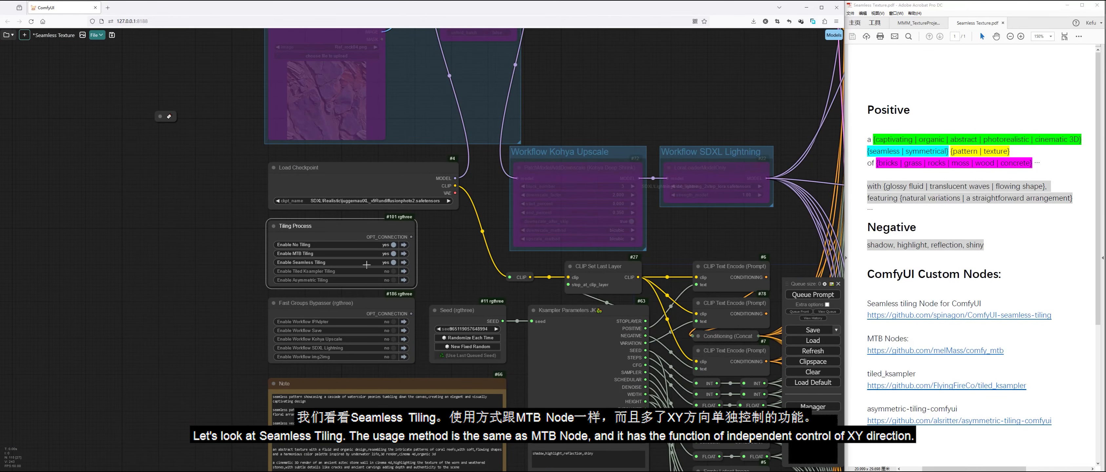
# - Review the Seamless Tiling group's decode branches, selecting the Make Circular VAE and Circular VAE Decode (tile) nodes
pyautogui.scroll(-6, 687, 86)
pyautogui.moveTo(727, 67); pyautogui.dragTo(191, 149)
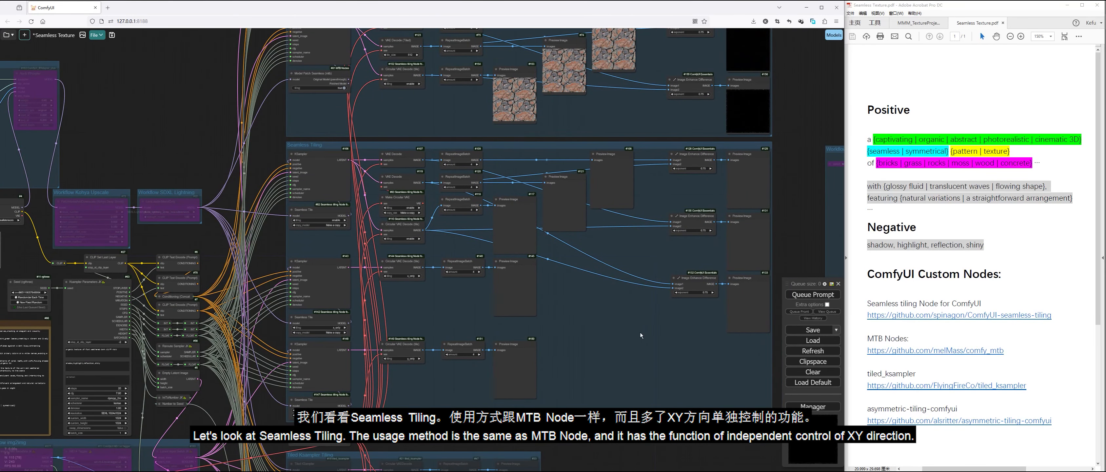
pyautogui.scroll(5, 351, 284)
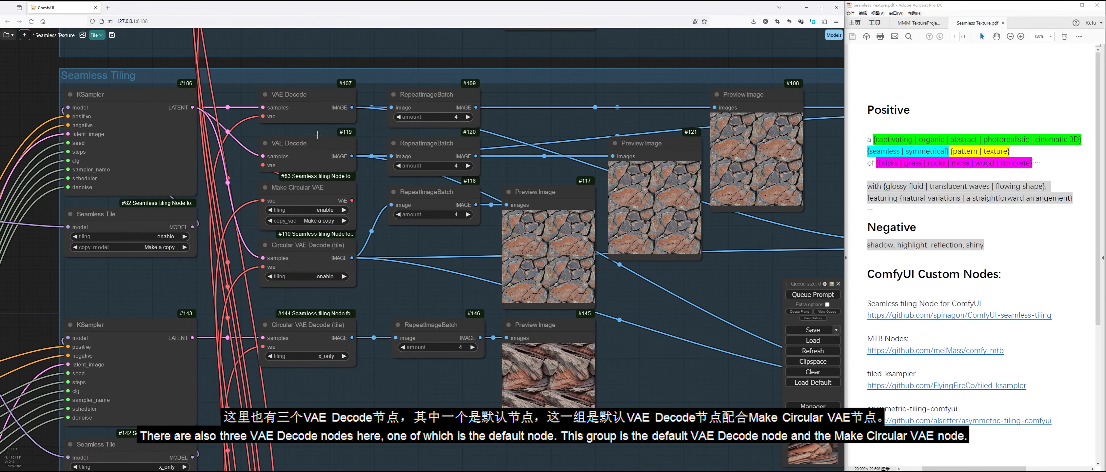
pyautogui.click(316, 191)
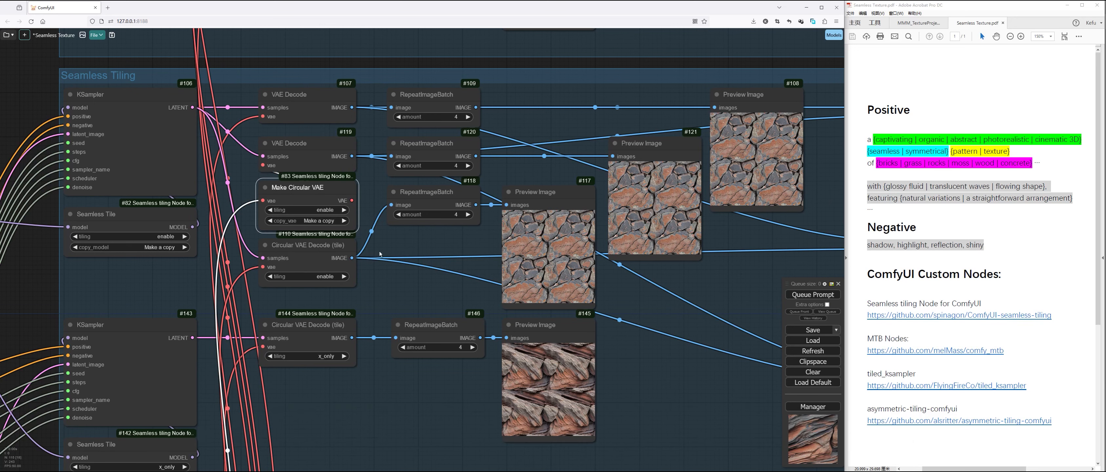
pyautogui.click(293, 251)
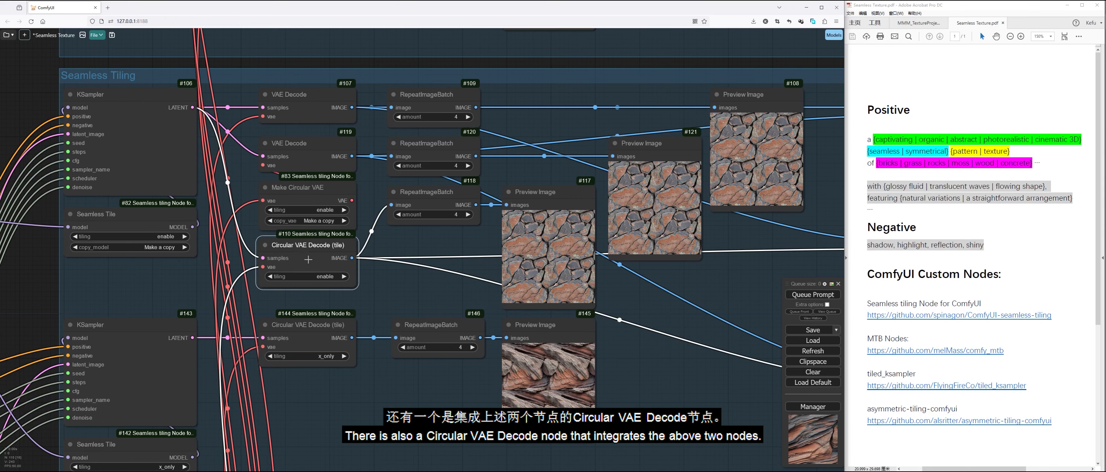
# - Compare the tile edges in the three Seamless Tiling previews from default VAE Decode, Make Circular VAE and Circular VAE Decode
pyautogui.moveTo(450, 242); pyautogui.dragTo(176, 255)
pyautogui.scroll(10, 581, 192)
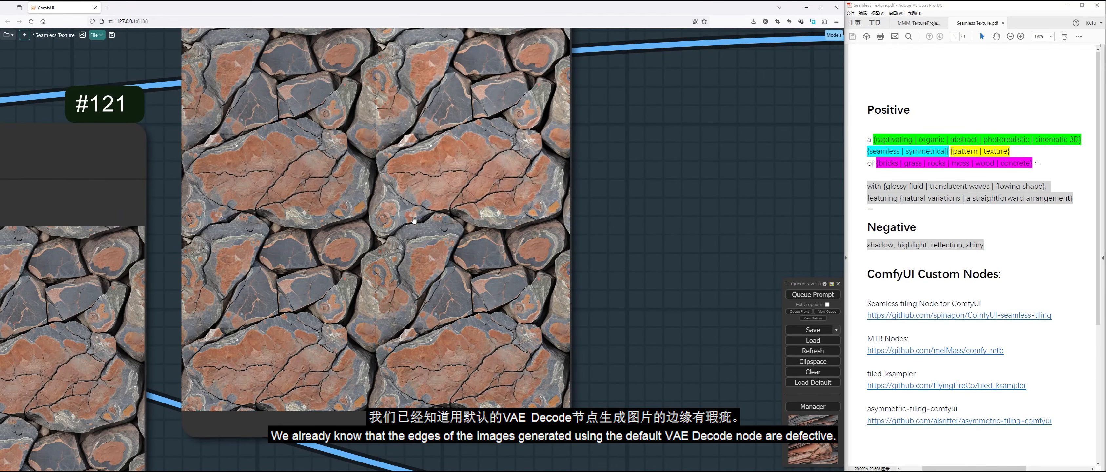
pyautogui.scroll(-5, 414, 219)
pyautogui.scroll(-4, 252, 278)
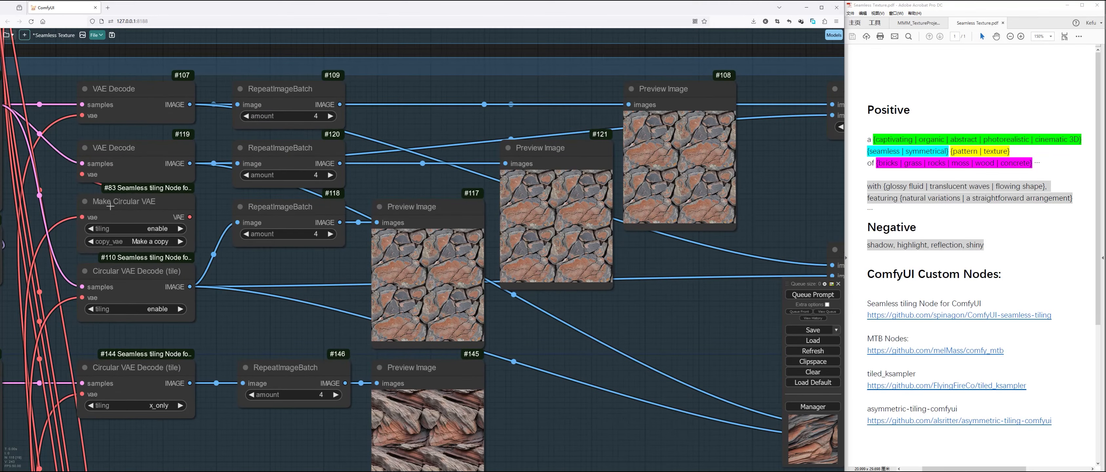
pyautogui.scroll(8, 473, 344)
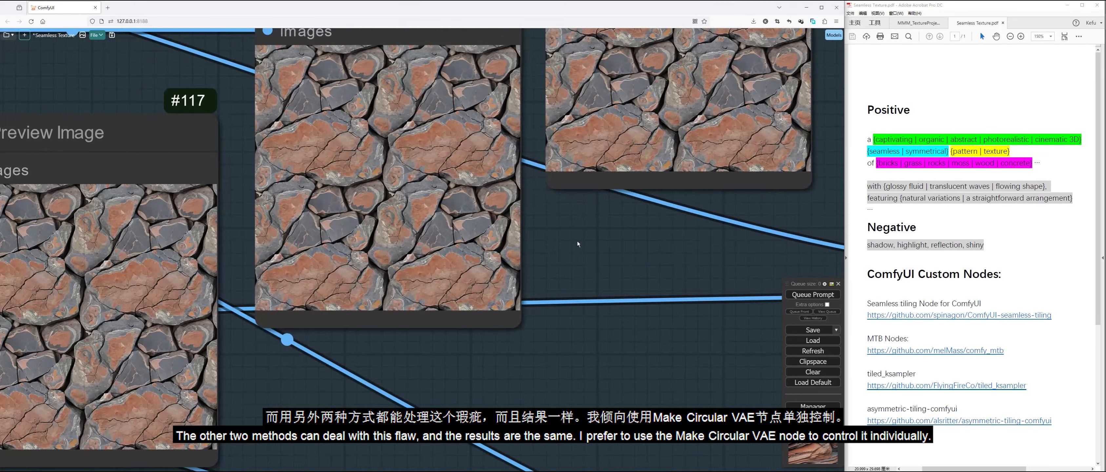
pyautogui.scroll(-3, 578, 244)
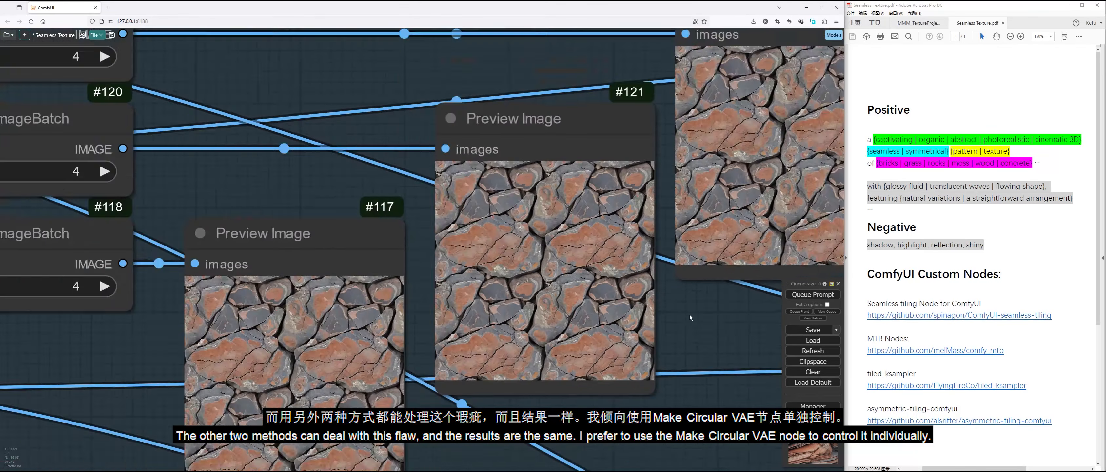
pyautogui.scroll(-5, 690, 316)
pyautogui.scroll(12, 614, 359)
pyautogui.scroll(3, 511, 305)
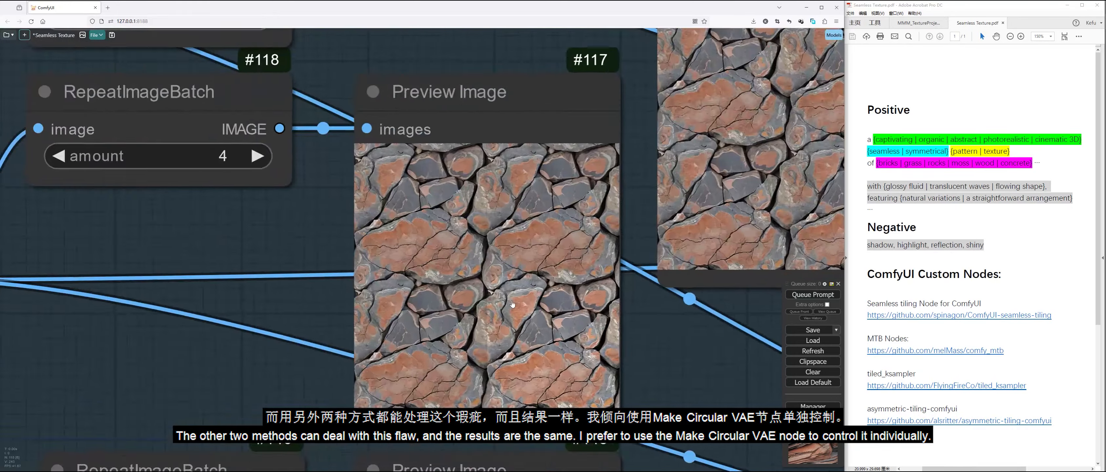
pyautogui.scroll(-10, 505, 305)
pyautogui.scroll(6, 663, 321)
pyautogui.scroll(-14, 670, 353)
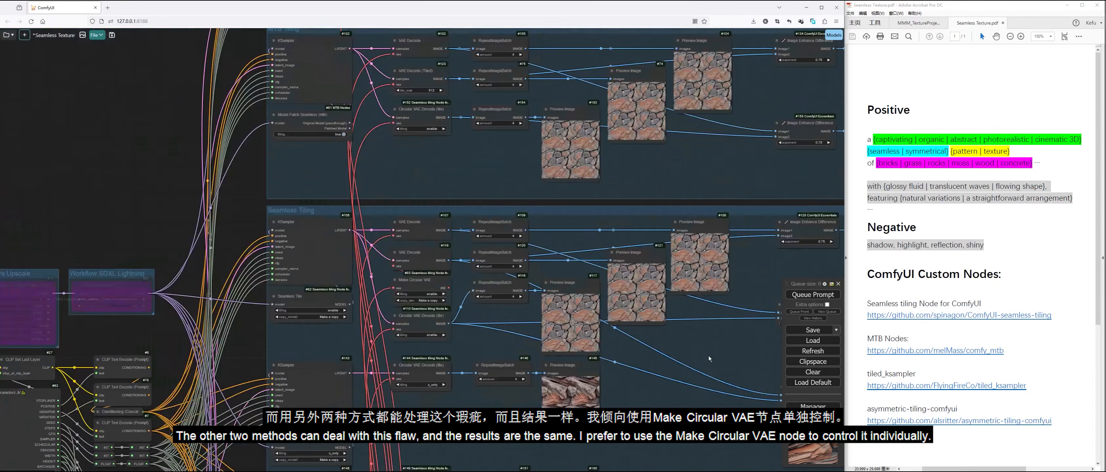
# - Inspect the three Image Enhance Difference previews in the Seamless Tiling group
pyautogui.moveTo(708, 358); pyautogui.dragTo(390, 354)
pyautogui.scroll(12, 567, 273)
pyautogui.scroll(-6, 573, 378)
pyautogui.moveTo(580, 387); pyautogui.dragTo(678, 203)
pyautogui.scroll(-2, 686, 322)
pyautogui.scroll(7, 682, 240)
pyautogui.scroll(-6, 683, 355)
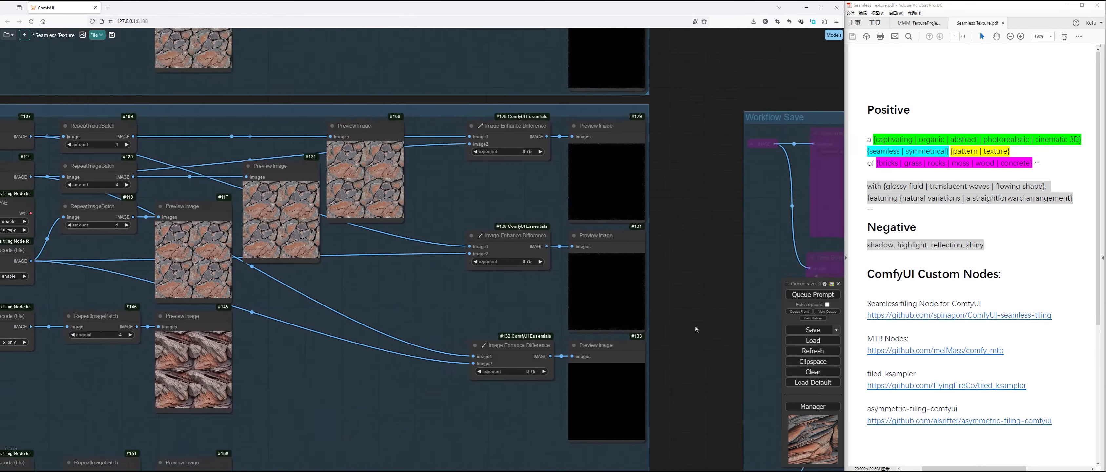
pyautogui.scroll(15, 698, 358)
pyautogui.scroll(-16, 657, 328)
pyautogui.scroll(-5, 483, 381)
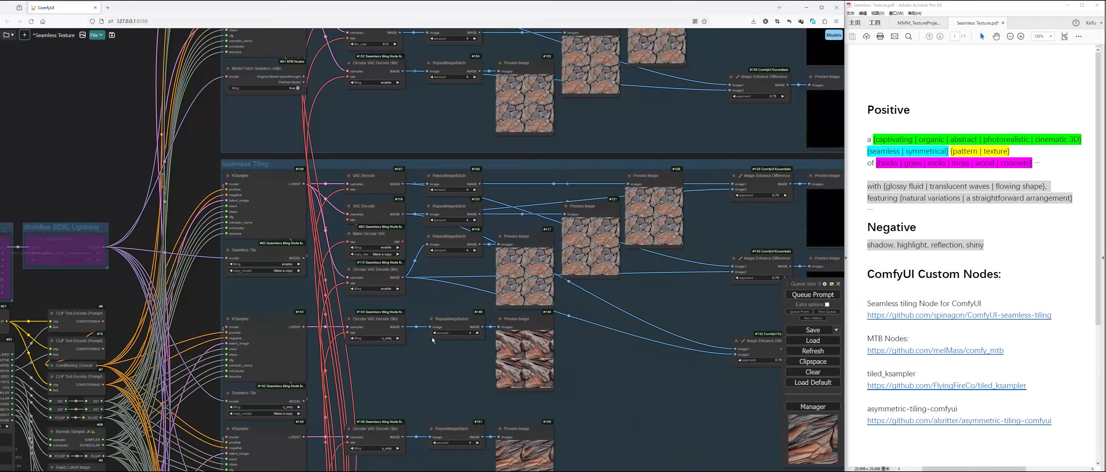
# - Examine the x_only and y_only Seamless Tile processes and check the seams in their 2 by 2 previews
pyautogui.scroll(8, 430, 347)
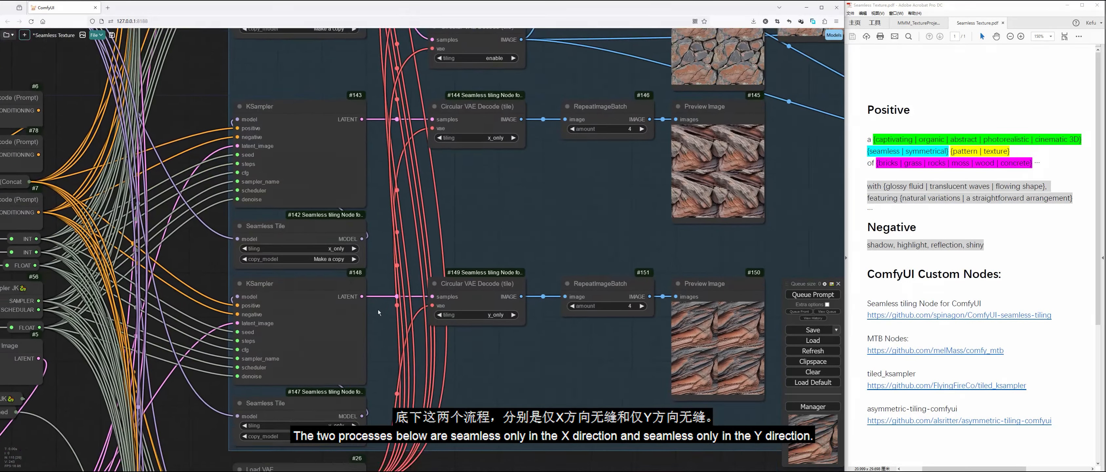
pyautogui.moveTo(378, 312); pyautogui.dragTo(382, 248)
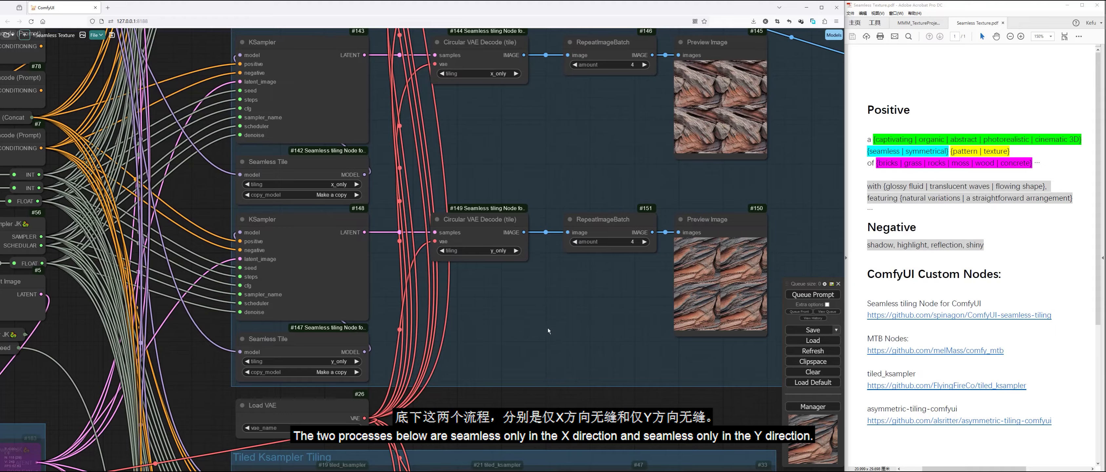
pyautogui.moveTo(777, 275); pyautogui.dragTo(590, 362)
pyautogui.scroll(8, 623, 368)
pyautogui.scroll(11, 537, 310)
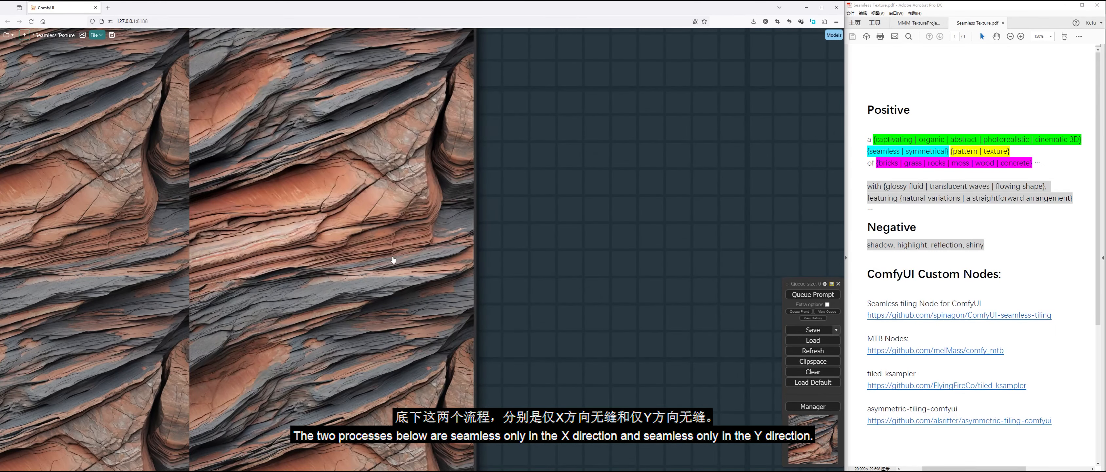
pyautogui.scroll(-9, 619, 300)
pyautogui.moveTo(672, 201); pyautogui.dragTo(667, 396)
pyautogui.moveTo(624, 156); pyautogui.dragTo(639, 310)
pyautogui.scroll(5, 622, 307)
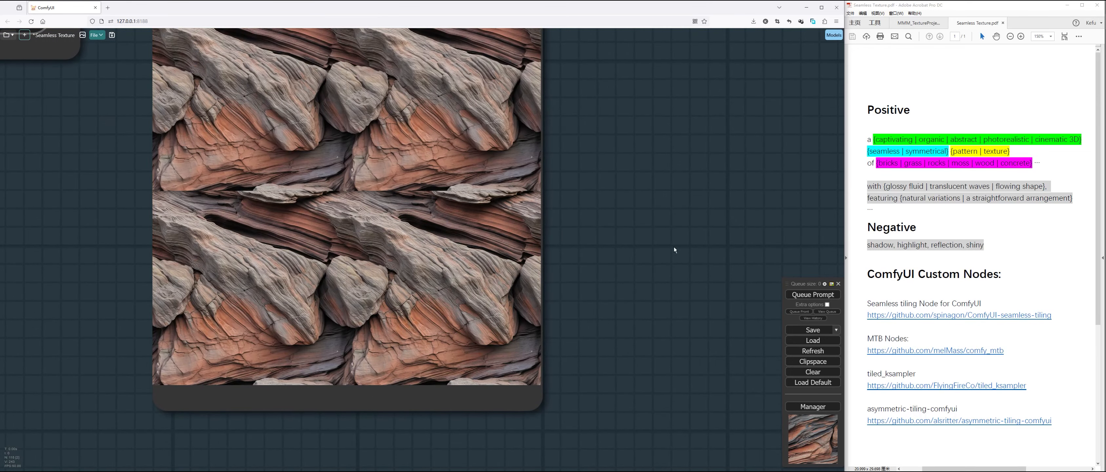
# - Examine the Tiled Ksampler Tiling group, including its tiled sampler nodes and their Circular VAEDecode nodes
pyautogui.scroll(-10, 694, 248)
pyautogui.moveTo(624, 328); pyautogui.dragTo(600, 294)
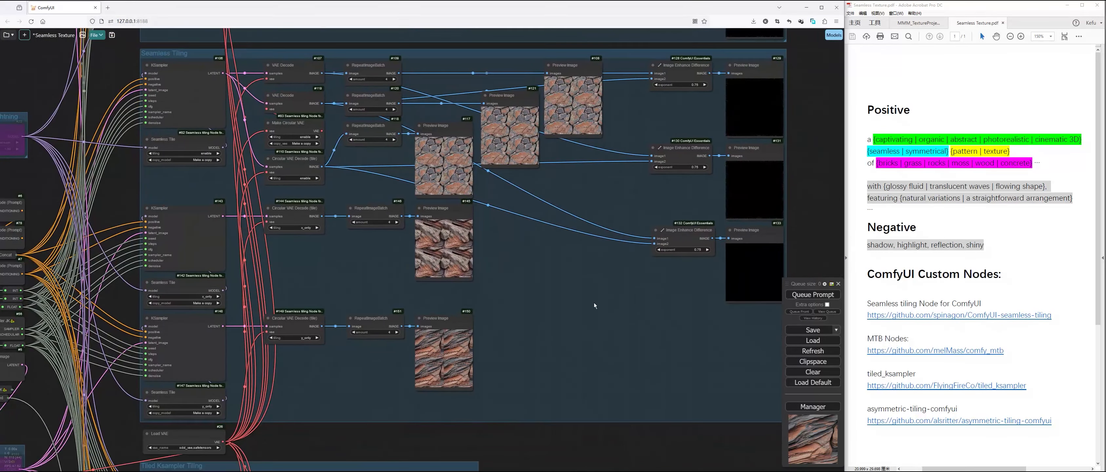
pyautogui.scroll(-3, 597, 300)
pyautogui.moveTo(576, 339); pyautogui.dragTo(618, 193)
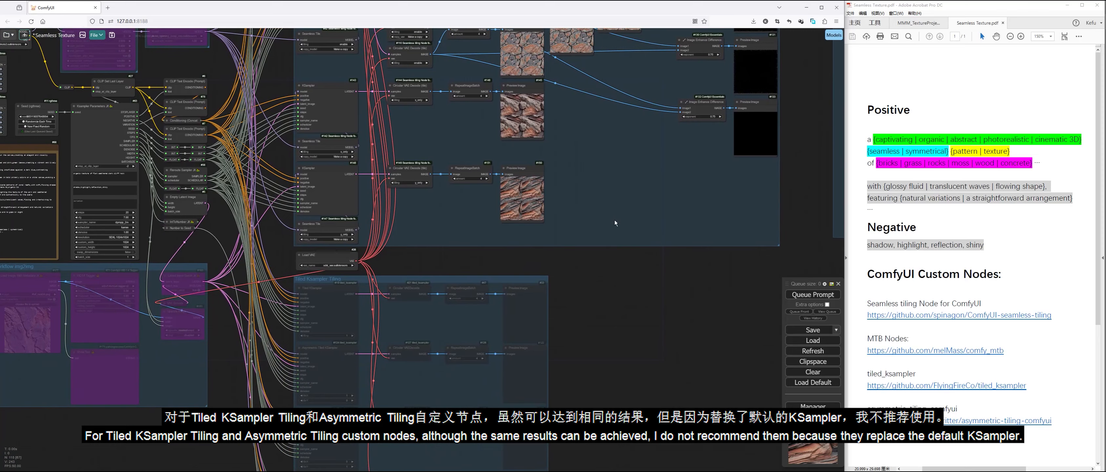
pyautogui.moveTo(628, 270); pyautogui.dragTo(660, 206)
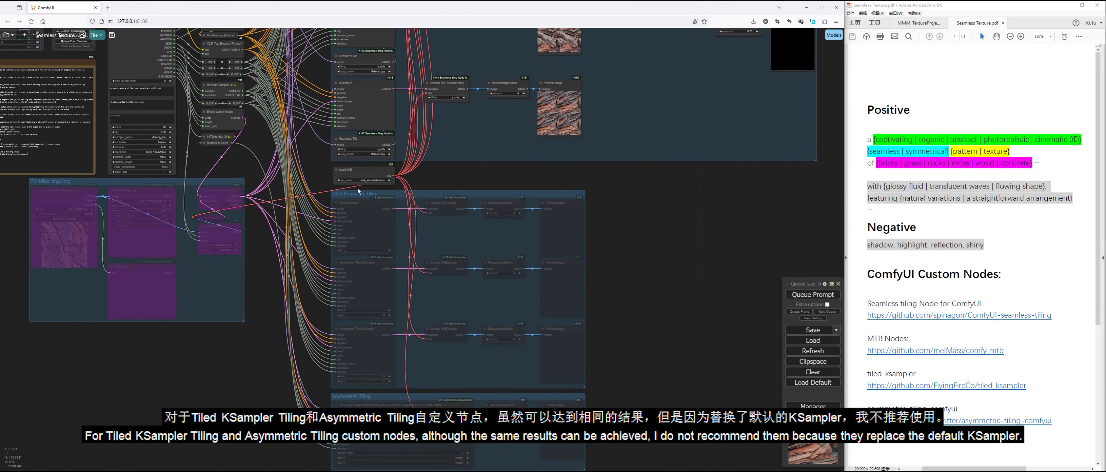
pyautogui.scroll(5, 340, 198)
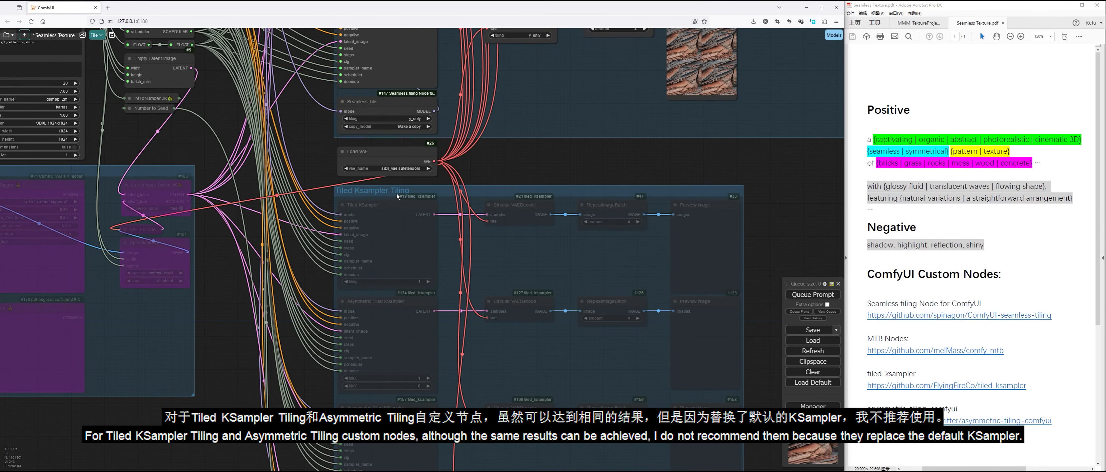
pyautogui.scroll(2, 346, 261)
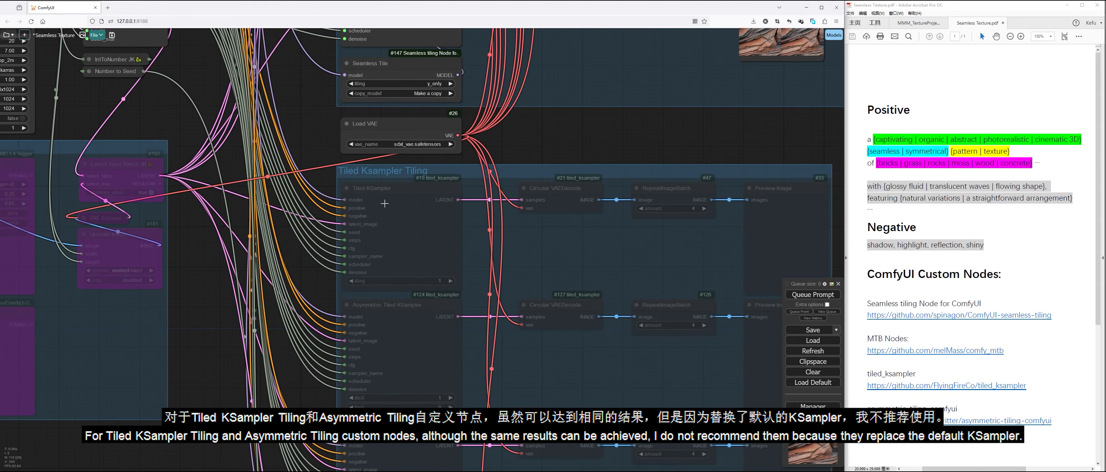
pyautogui.moveTo(324, 286); pyautogui.dragTo(307, 257)
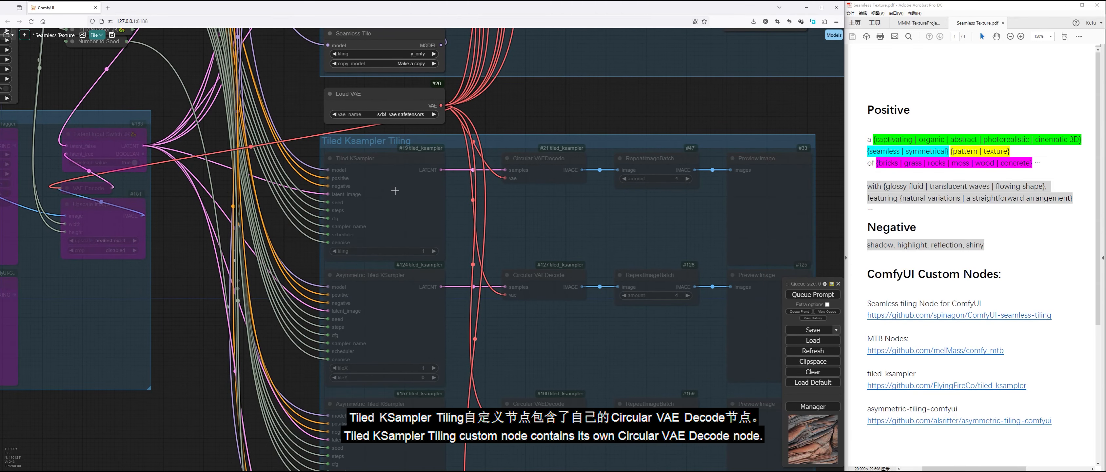
pyautogui.scroll(-5, 304, 334)
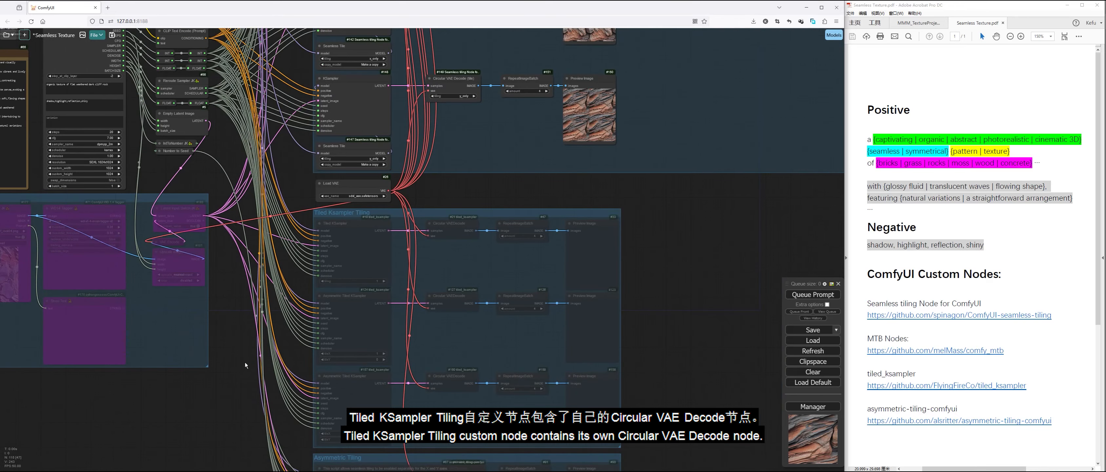
pyautogui.moveTo(245, 361); pyautogui.dragTo(252, 224)
pyautogui.scroll(3, 380, 339)
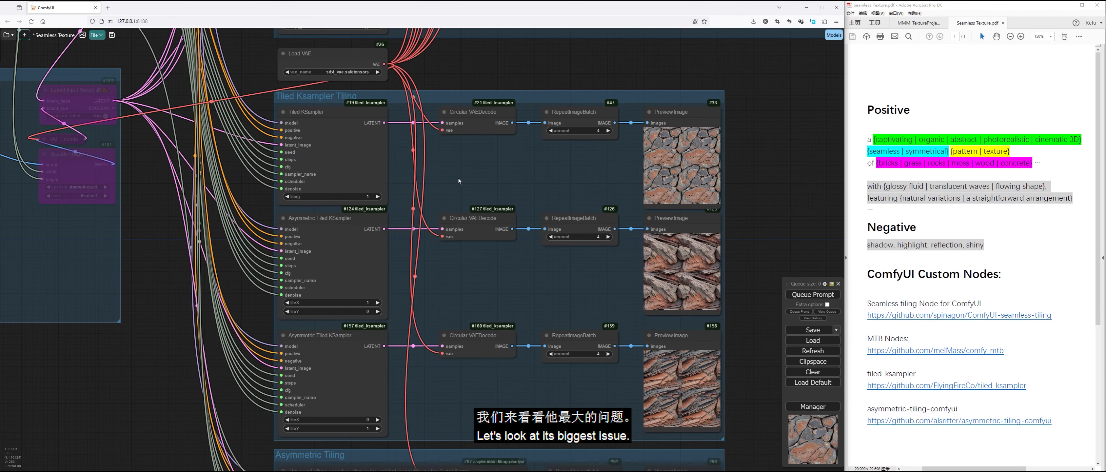
# - Inspect the tile seams in the No Tiling group's 2 by 2 preview from the default KSampler
pyautogui.scroll(-6, 459, 178)
pyautogui.scroll(5, 442, 255)
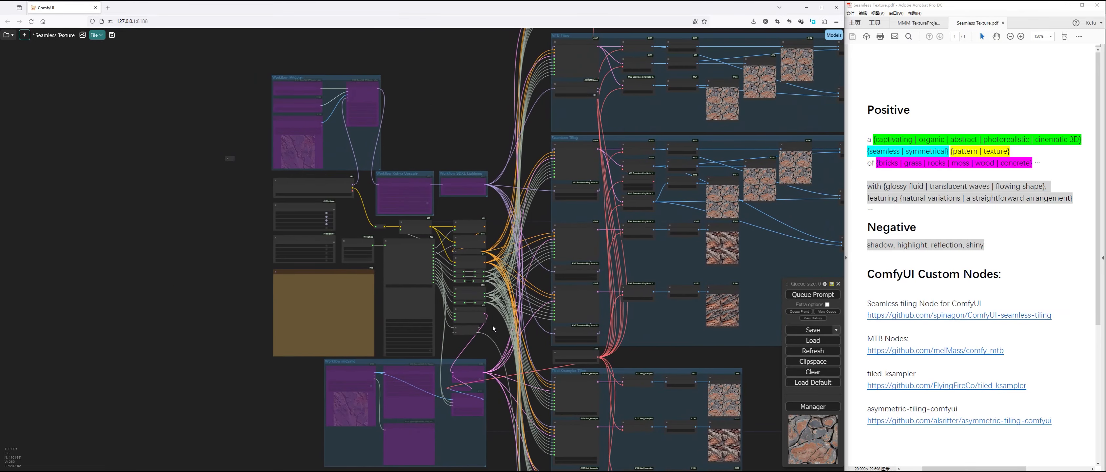
pyautogui.click(367, 222)
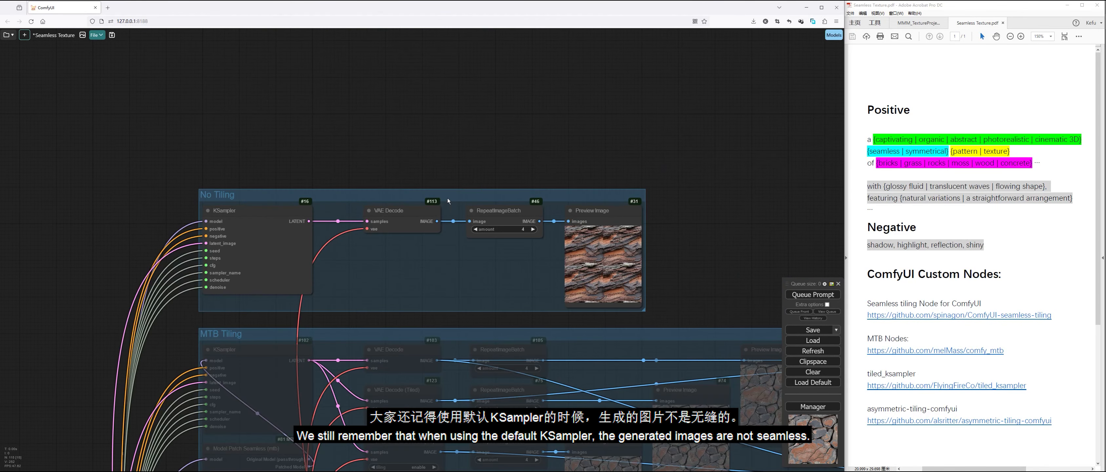
pyautogui.scroll(5, 500, 260)
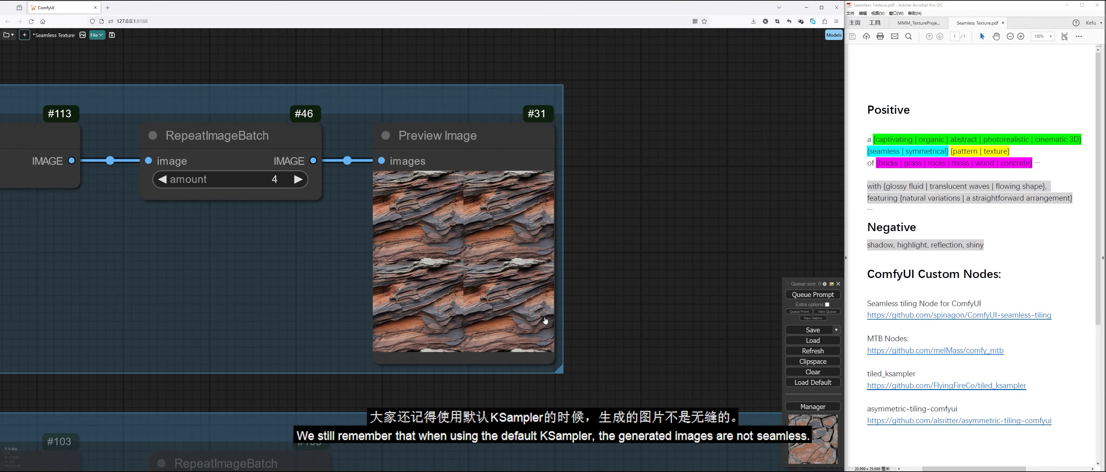
pyautogui.scroll(3, 498, 253)
pyautogui.scroll(-10, 490, 227)
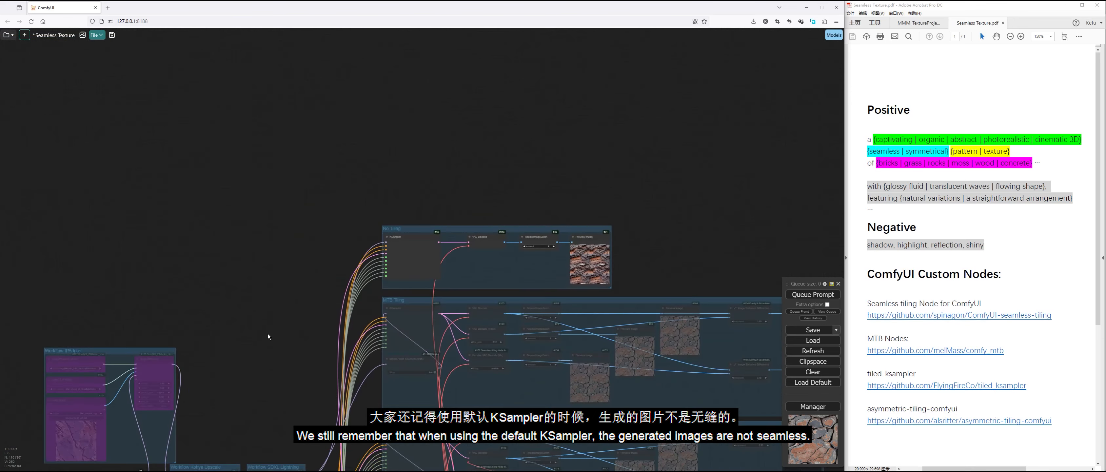
# - Disable Tiled Ksampler Tiling so that only No Tiling runs, and set the sampling steps to 21
pyautogui.moveTo(263, 386); pyautogui.dragTo(506, 103)
pyautogui.scroll(9, 387, 249)
pyautogui.moveTo(374, 240); pyautogui.dragTo(343, 194)
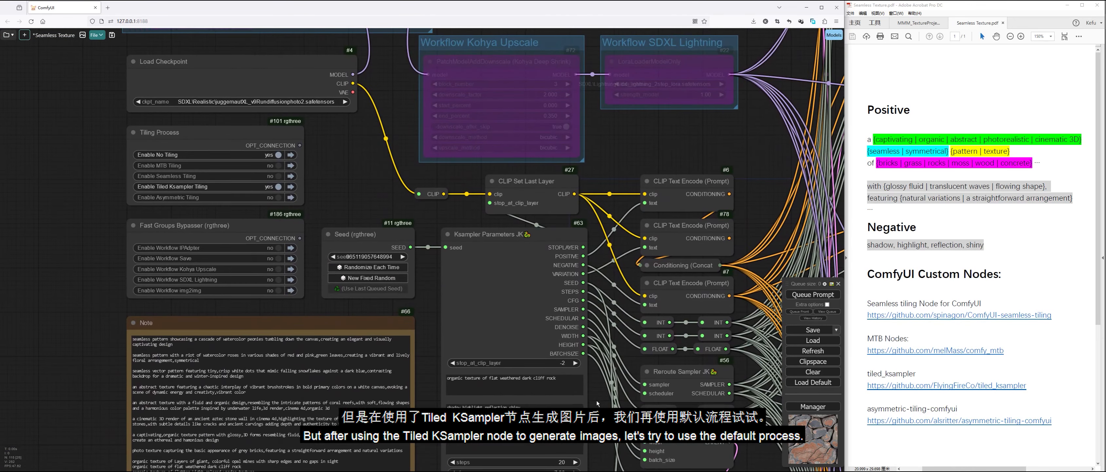
pyautogui.moveTo(435, 336); pyautogui.dragTo(430, 272)
pyautogui.click(272, 125)
pyautogui.click(570, 401)
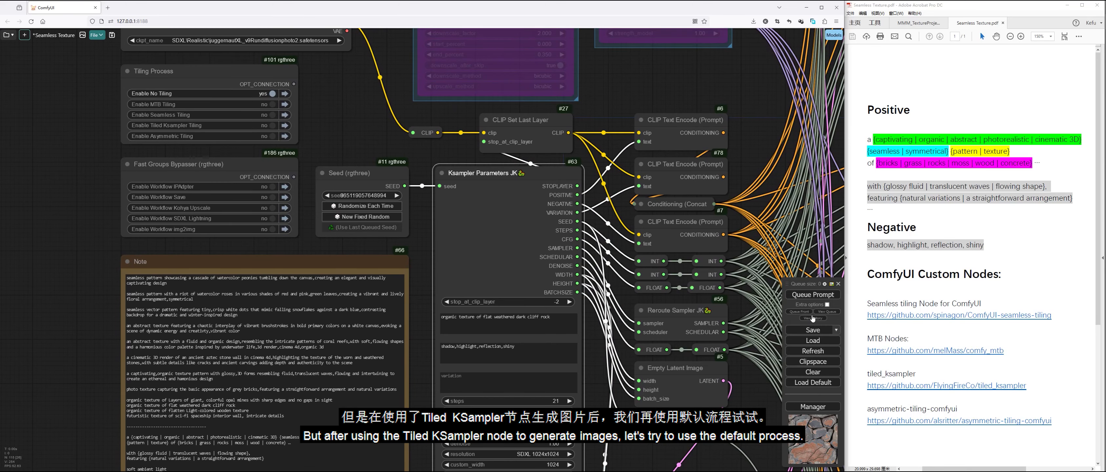
# - Queue generation with the default No Tiling process and bring its group into view
pyautogui.click(812, 294)
pyautogui.scroll(-4, 710, 85)
pyautogui.moveTo(723, 78); pyautogui.dragTo(498, 212)
pyautogui.click(810, 296)
pyautogui.moveTo(600, 193); pyautogui.dragTo(380, 321)
pyautogui.scroll(-5, 379, 322)
# - Check the newly generated No Tiling preview for seams between the repeated tiles
pyautogui.scroll(5, 671, 108)
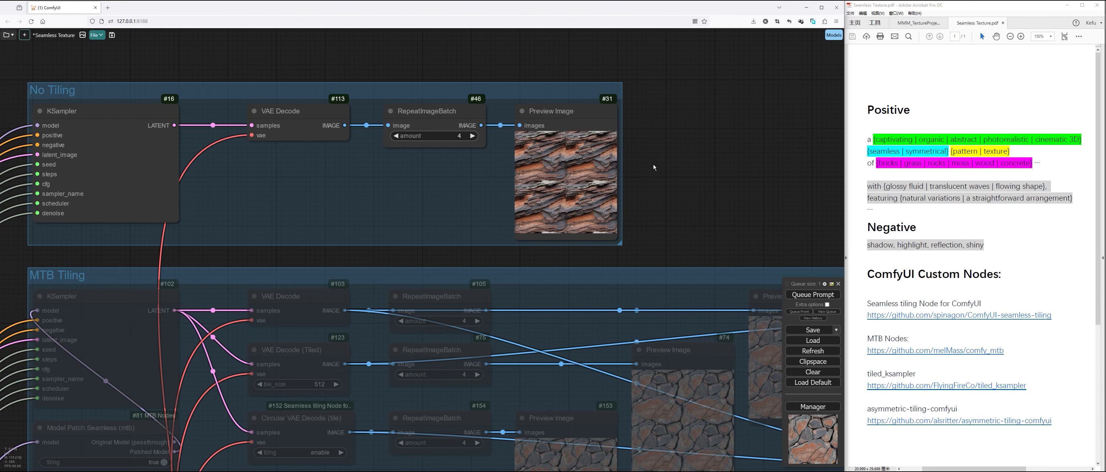
pyautogui.scroll(3, 644, 163)
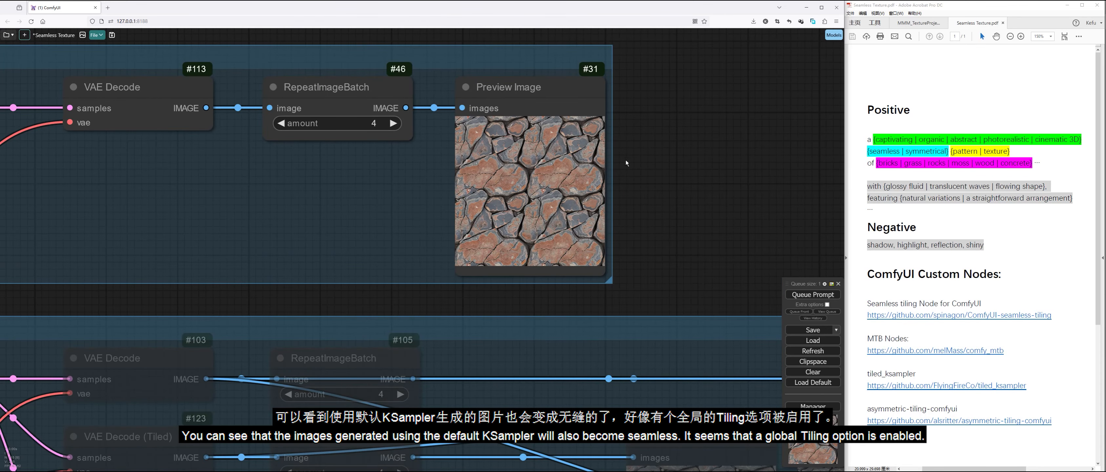
pyautogui.scroll(3, 671, 177)
pyautogui.scroll(1, 671, 178)
pyautogui.scroll(-7, 671, 178)
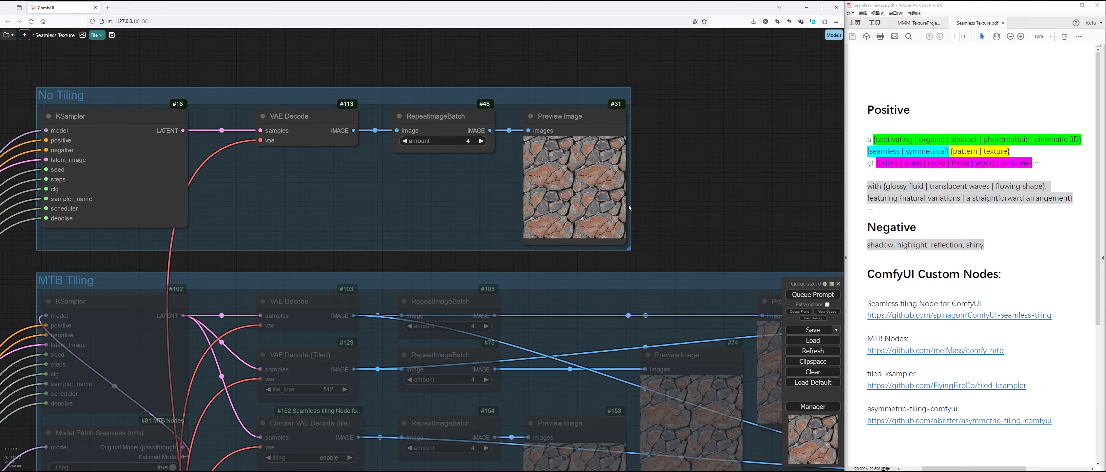
pyautogui.scroll(8, 686, 204)
pyautogui.scroll(-10, 672, 193)
# - Enable Tiled Ksampler Tiling and set the Tiled KSampler node's tiling value to 0
pyautogui.scroll(-5, 672, 196)
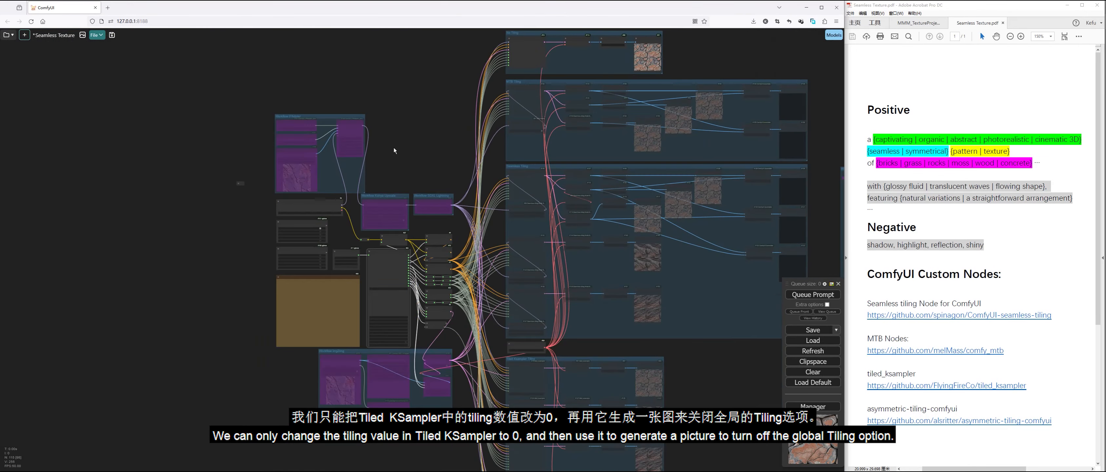
pyautogui.scroll(6, 394, 150)
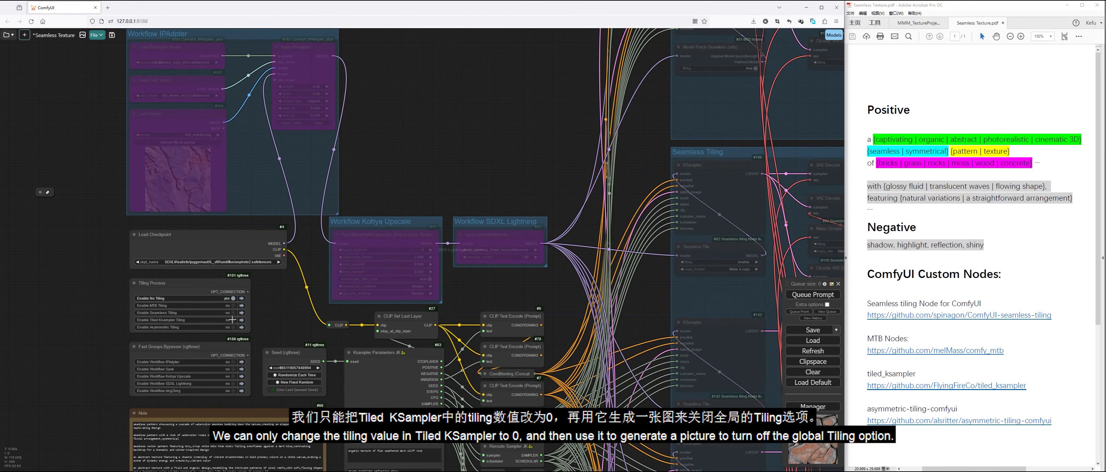
pyautogui.click(232, 320)
pyautogui.scroll(-6, 282, 318)
pyautogui.moveTo(481, 453); pyautogui.dragTo(429, 257)
pyautogui.scroll(6, 506, 329)
pyautogui.click(389, 333)
# - Generate an image with the Tiled KSampler's tiling turned off and check the group's previews
pyautogui.click(812, 295)
pyautogui.scroll(-2, 792, 249)
pyautogui.scroll(-1, 792, 248)
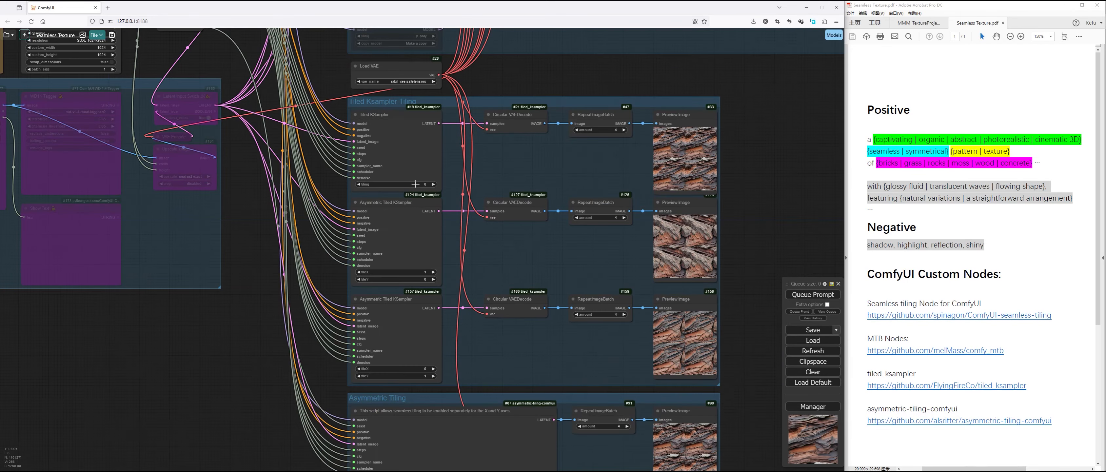
pyautogui.scroll(2, 358, 176)
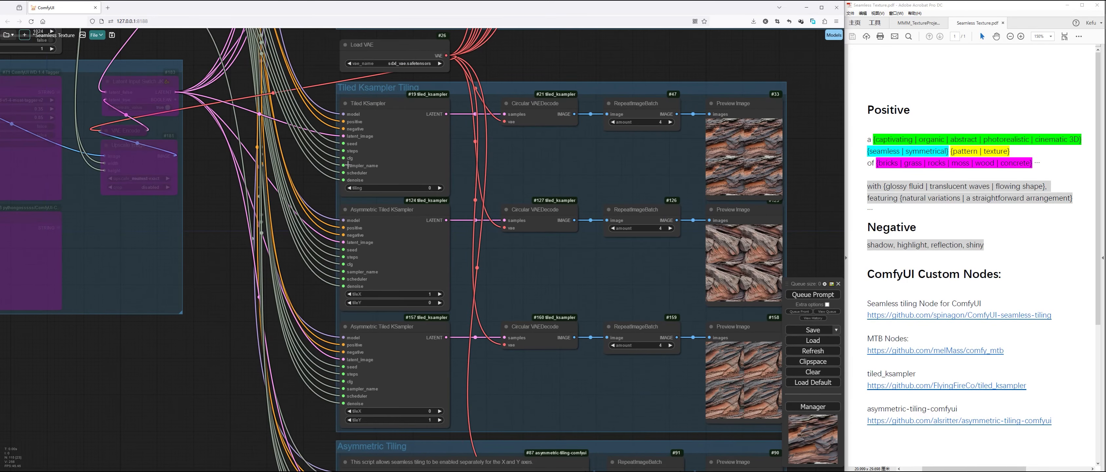
# - Set the sampling steps to 21 and disable Tiled Ksampler Tiling and Asymmetric Tiling, leaving only No Tiling enabled
pyautogui.scroll(8, 841, 143)
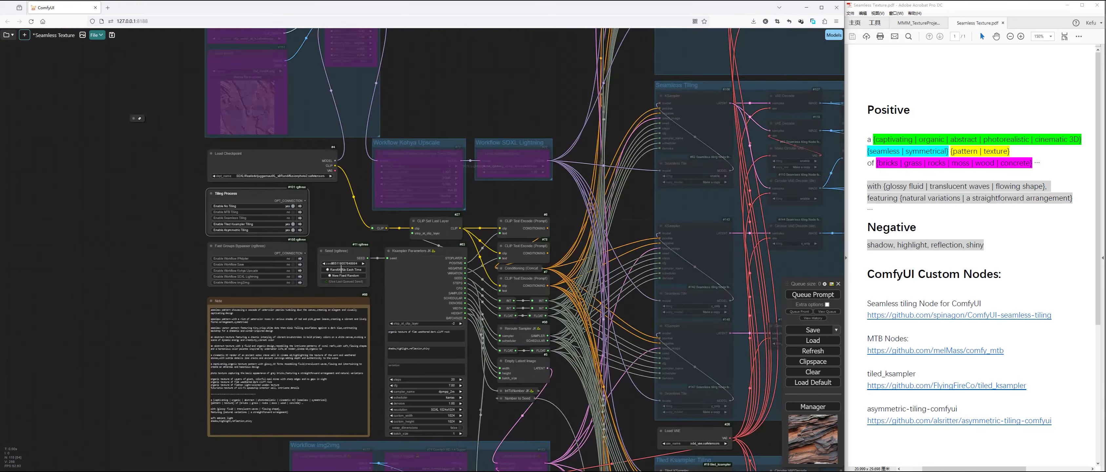
pyautogui.scroll(4, 332, 254)
pyautogui.moveTo(527, 379); pyautogui.dragTo(527, 358)
pyautogui.click(516, 409)
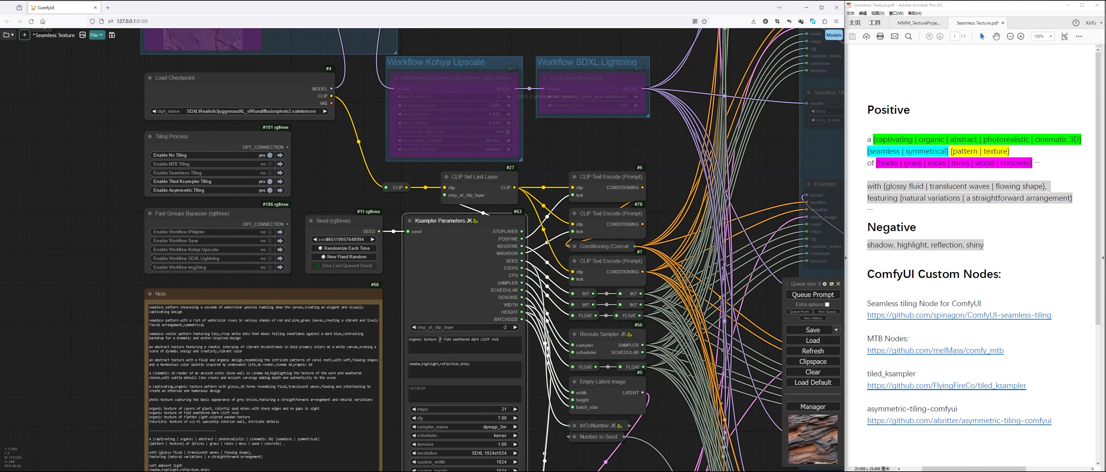
pyautogui.click(268, 181)
pyautogui.click(267, 190)
# - Generate with the default No Tiling process again and check the seams in its preview
pyautogui.scroll(-9, 669, 171)
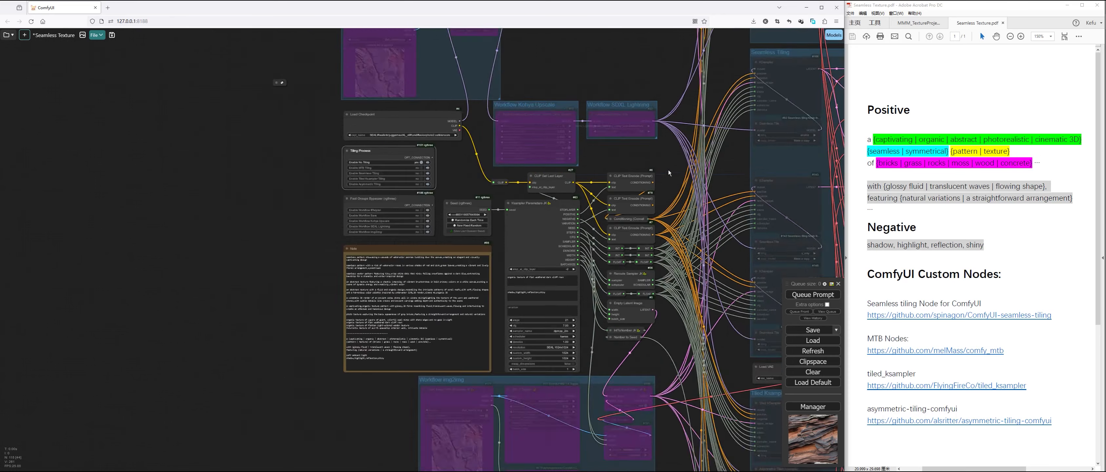
pyautogui.moveTo(617, 120); pyautogui.dragTo(328, 339)
pyautogui.scroll(16, 610, 164)
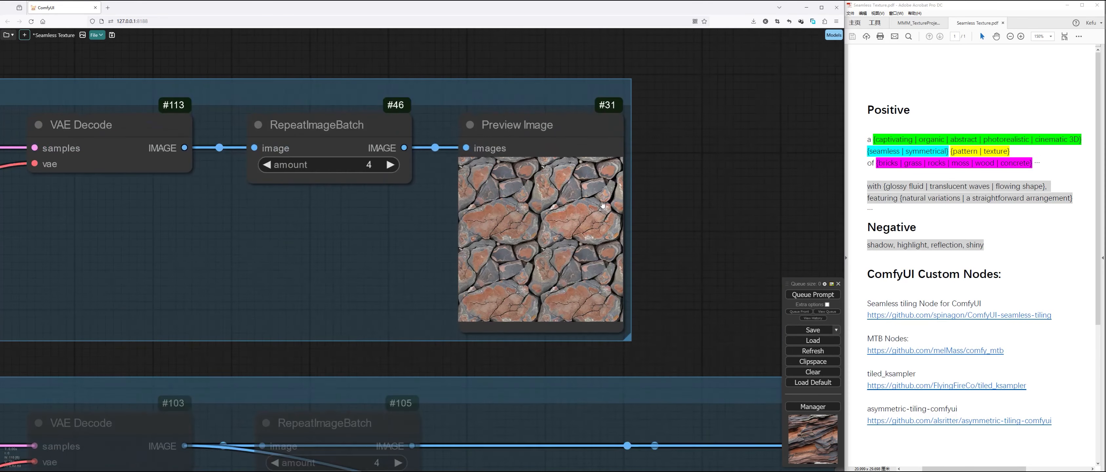
pyautogui.click(801, 295)
pyautogui.scroll(-2, 753, 250)
pyautogui.moveTo(467, 83); pyautogui.dragTo(586, 79)
pyautogui.scroll(-1, 579, 79)
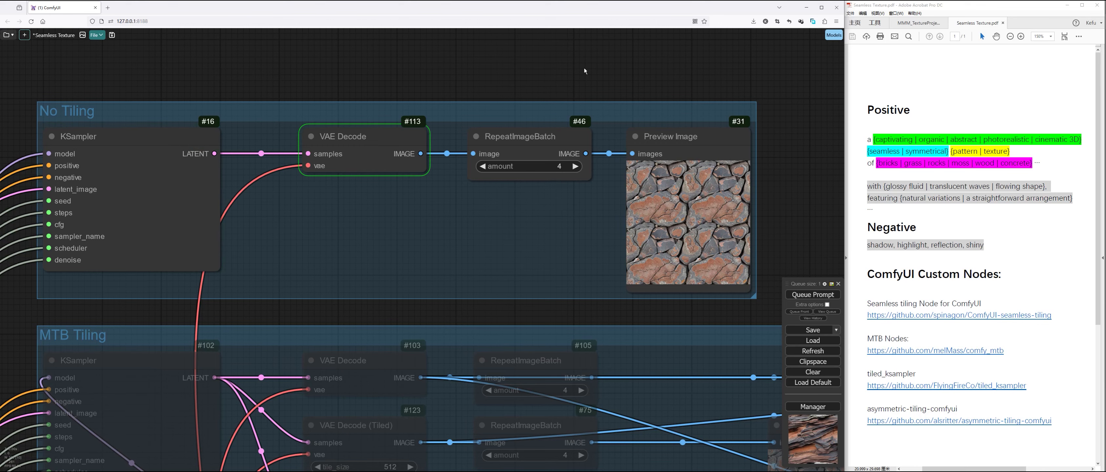
pyautogui.scroll(5, 802, 224)
# - Enable Workflow Save in the Fast Groups Bypasser and go to that group
pyautogui.scroll(-15, 323, 137)
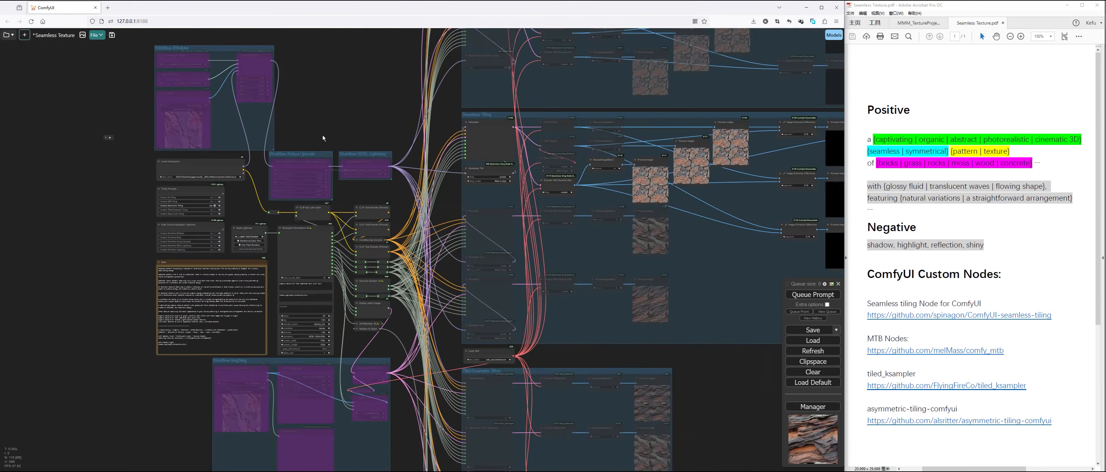
pyautogui.scroll(6, 323, 135)
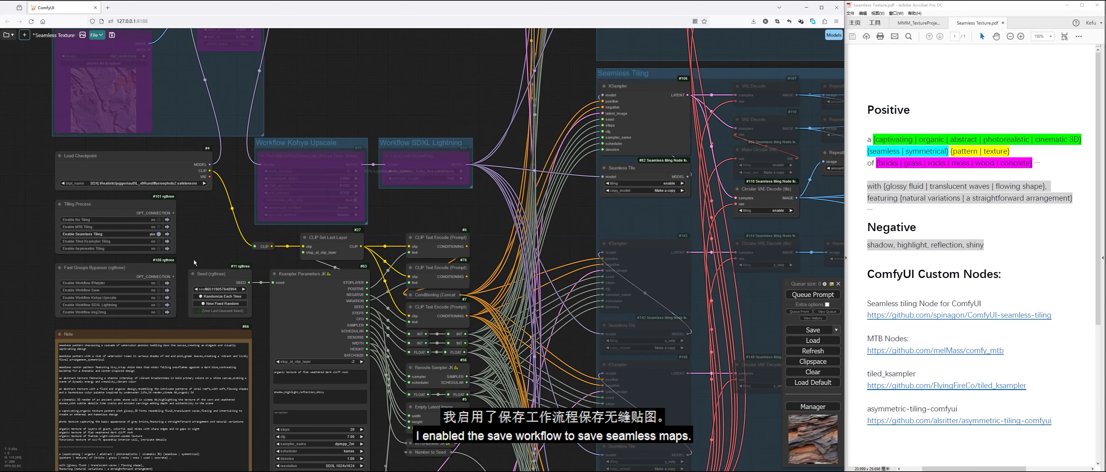
pyautogui.click(160, 291)
pyautogui.click(167, 291)
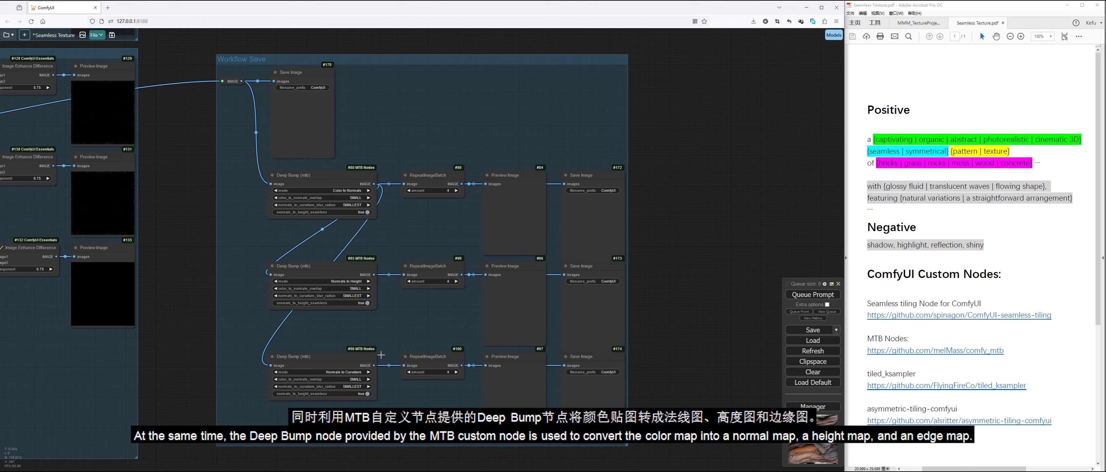
# - Generate the seamless texture and its material maps with the Seamless Tiling and Workflow Save groups
pyautogui.scroll(-3, 408, 295)
pyautogui.moveTo(239, 240); pyautogui.dragTo(603, 277)
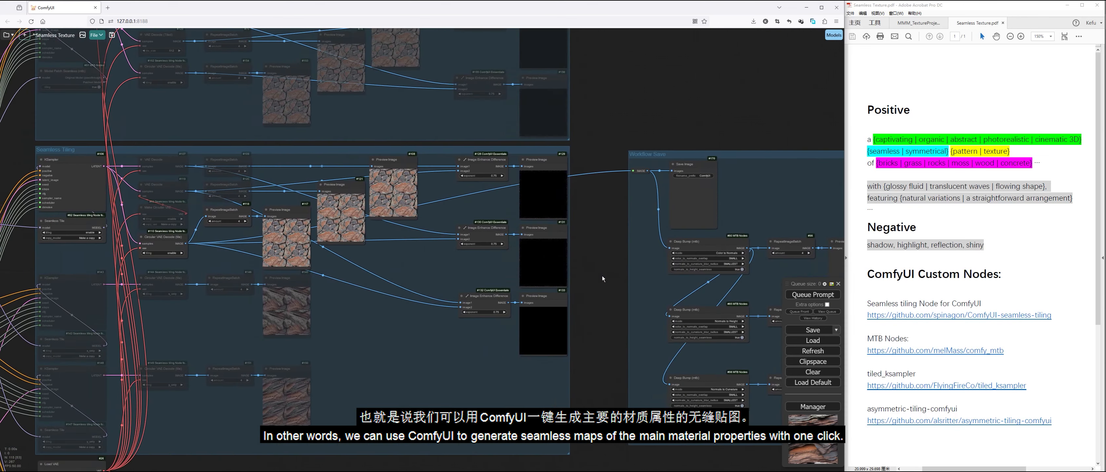
pyautogui.scroll(-2, 602, 276)
pyautogui.click(808, 296)
pyautogui.scroll(5, 209, 260)
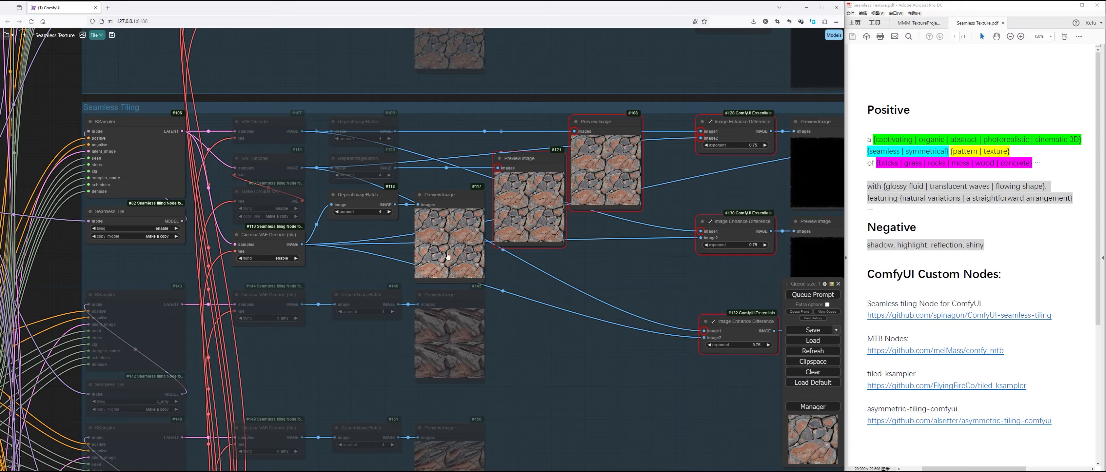
# - Review the maps generated in the Workflow Save group, closely examining the Color to Normals Deep Bump preview
pyautogui.moveTo(674, 278); pyautogui.dragTo(373, 285)
pyautogui.moveTo(605, 303); pyautogui.dragTo(425, 264)
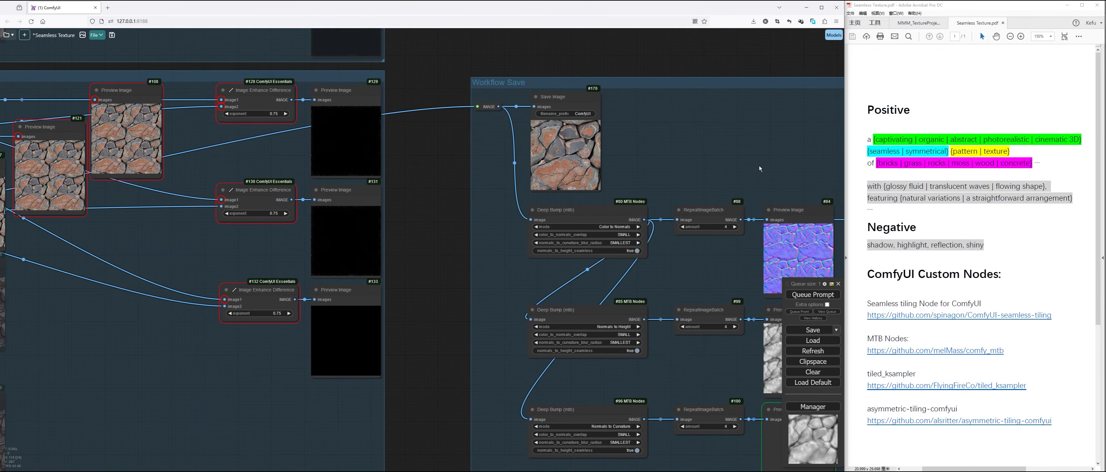
pyautogui.moveTo(758, 166); pyautogui.dragTo(578, 103)
pyautogui.scroll(5, 416, 73)
pyautogui.moveTo(670, 110); pyautogui.dragTo(482, 70)
pyautogui.scroll(4, 489, 228)
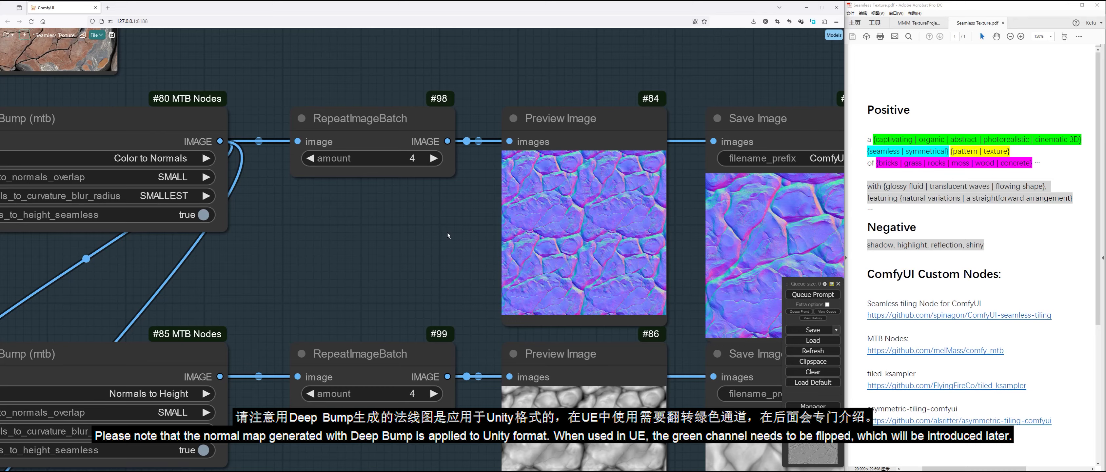
pyautogui.scroll(2, 575, 224)
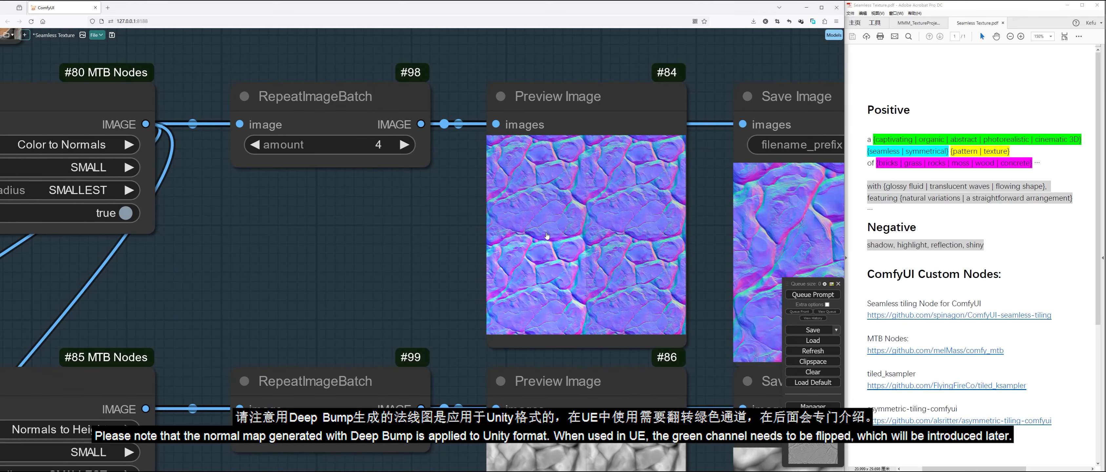
pyautogui.scroll(5, 705, 233)
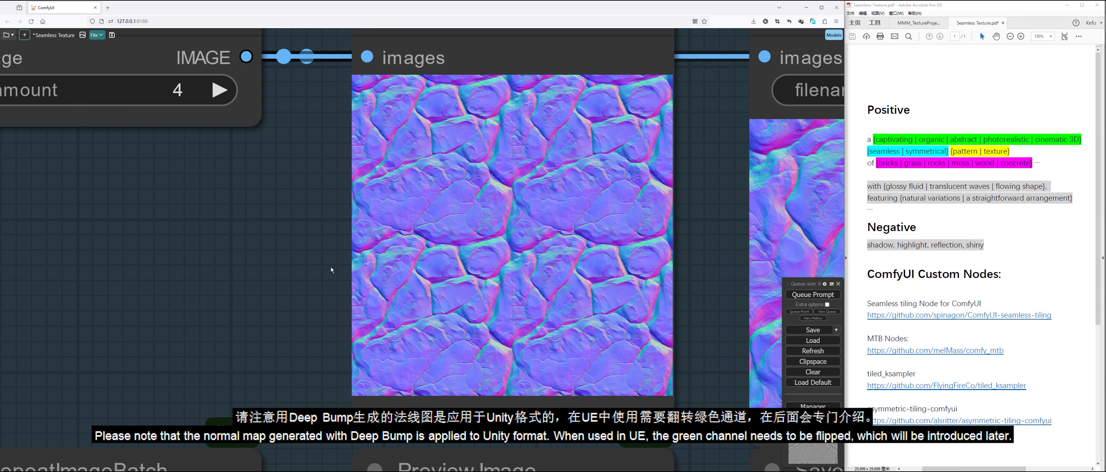
# - Enable Workflow img2img in the Fast Groups Bypasser
pyautogui.scroll(-6, 287, 286)
pyautogui.moveTo(286, 281); pyautogui.dragTo(310, 56)
pyautogui.scroll(1, 368, 281)
pyautogui.scroll(6, 330, 292)
pyautogui.scroll(-5, 205, 249)
pyautogui.scroll(6, 275, 317)
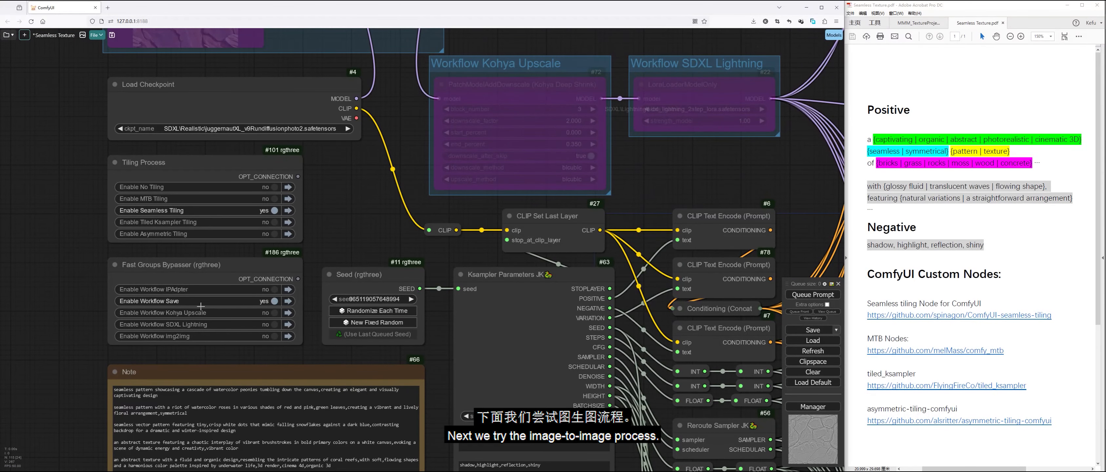
pyautogui.click(275, 336)
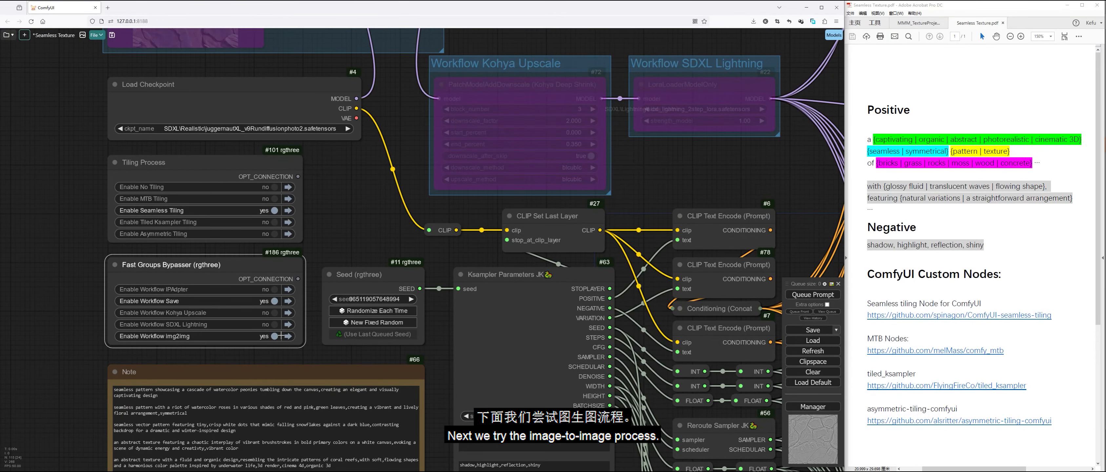
pyautogui.click(363, 227)
# - Run the queue to read the metadata and infer the prompt of Ref_rock04.png in the Workflow img2img group
pyautogui.scroll(-10, 363, 226)
pyautogui.moveTo(483, 368); pyautogui.dragTo(447, 232)
pyautogui.scroll(5, 367, 338)
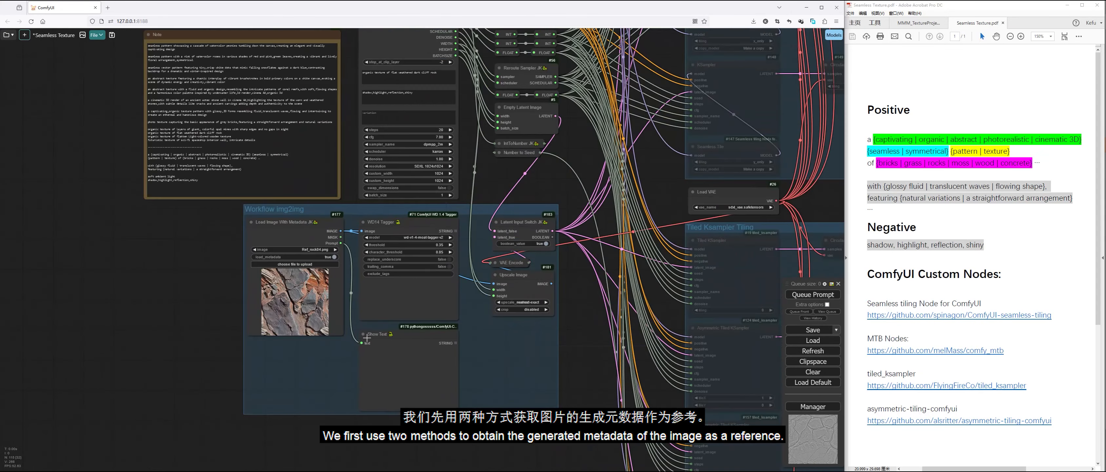
pyautogui.scroll(3, 366, 337)
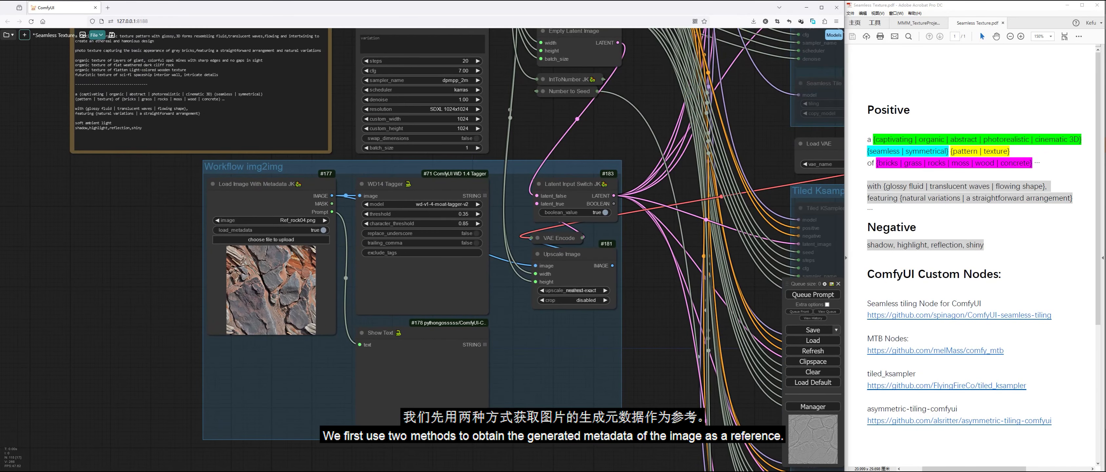
pyautogui.scroll(3, 274, 296)
pyautogui.scroll(-1, 330, 309)
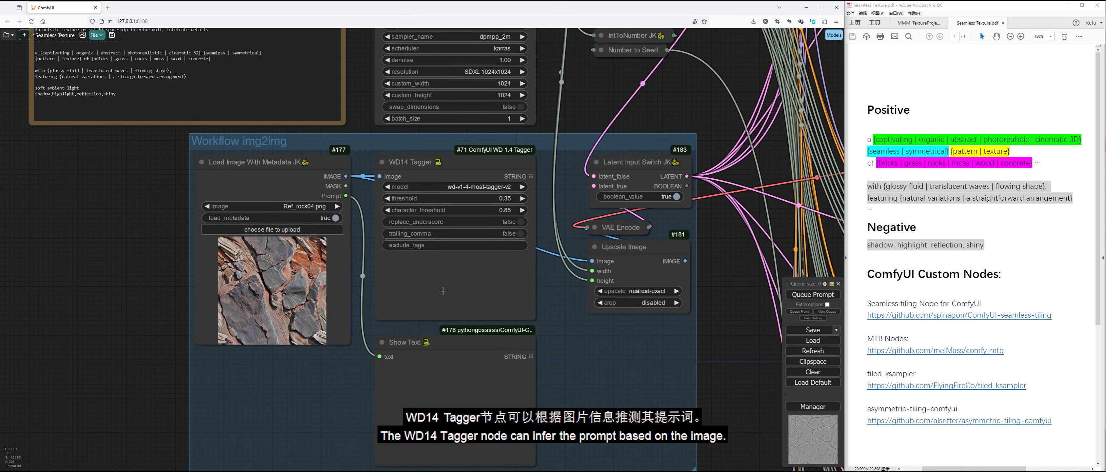
pyautogui.moveTo(569, 351); pyautogui.dragTo(565, 326)
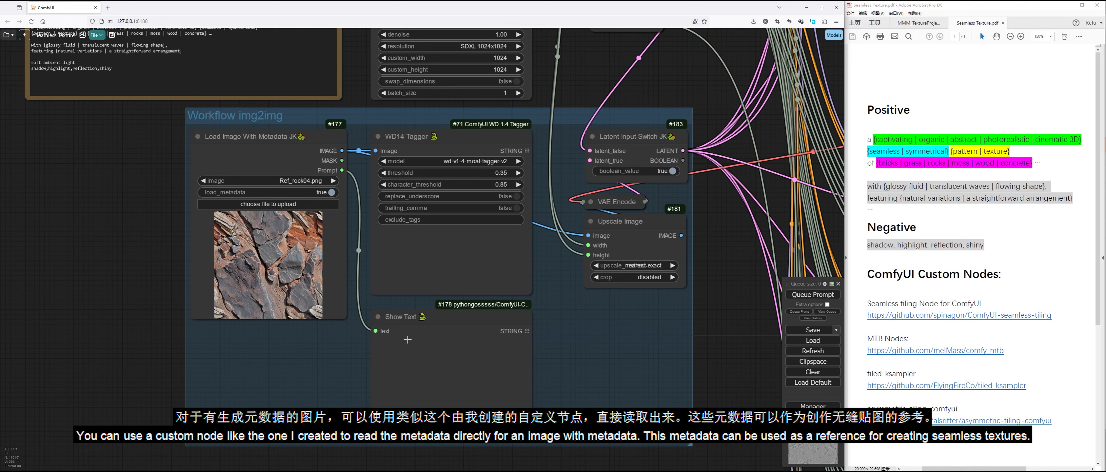
pyautogui.click(812, 295)
pyautogui.scroll(2, 561, 362)
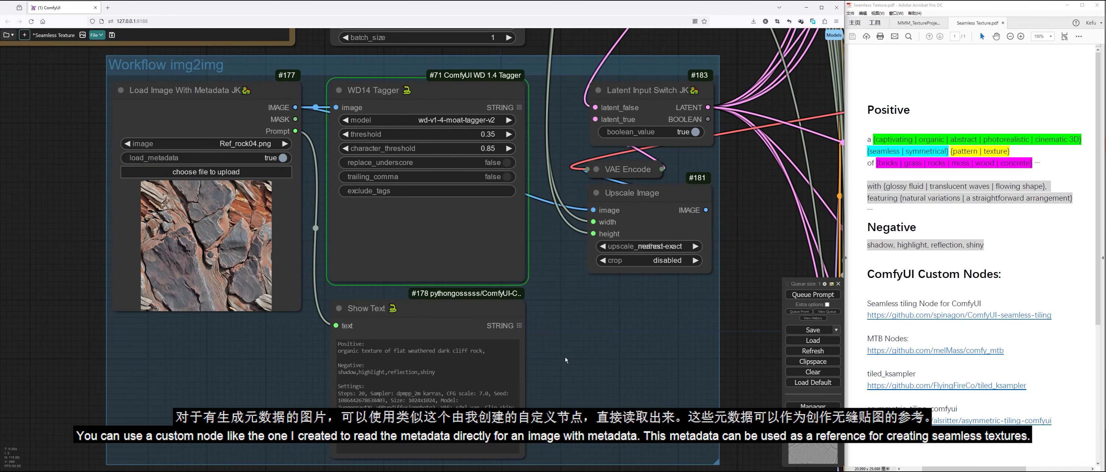
# - Review the positive and negative prompts in Show Text and the tags inferred by WD14 Tagger
pyautogui.moveTo(494, 351); pyautogui.dragTo(337, 352)
pyautogui.moveTo(439, 372); pyautogui.dragTo(338, 372)
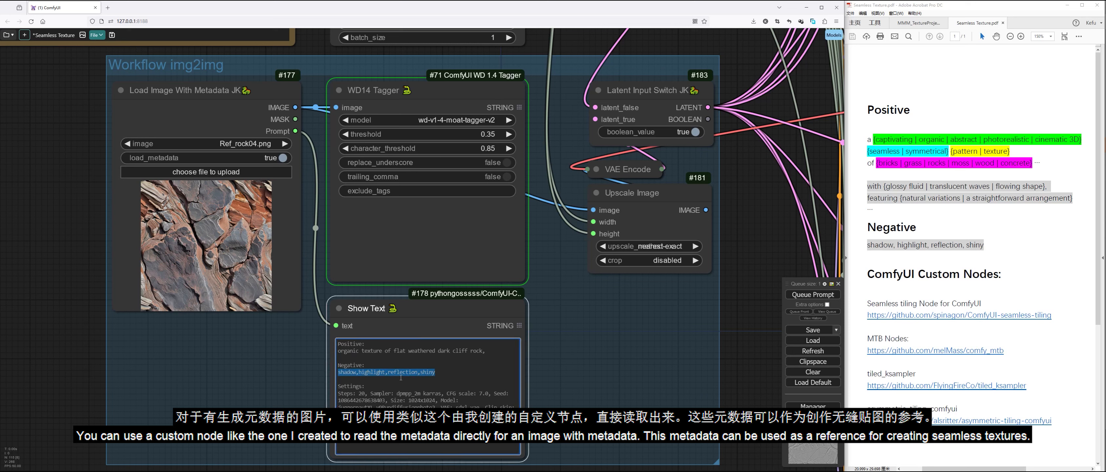
pyautogui.click(560, 361)
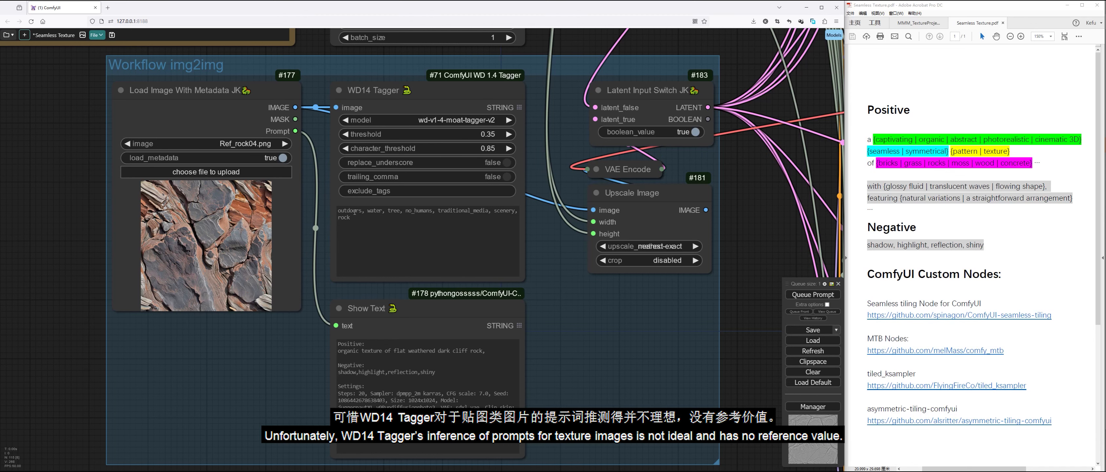
pyautogui.moveTo(367, 211); pyautogui.dragTo(401, 211)
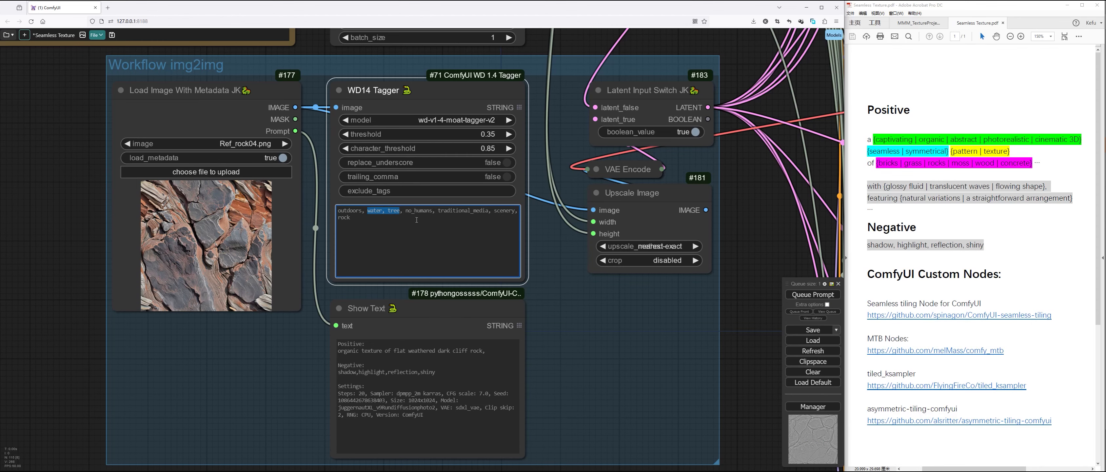
pyautogui.click(399, 226)
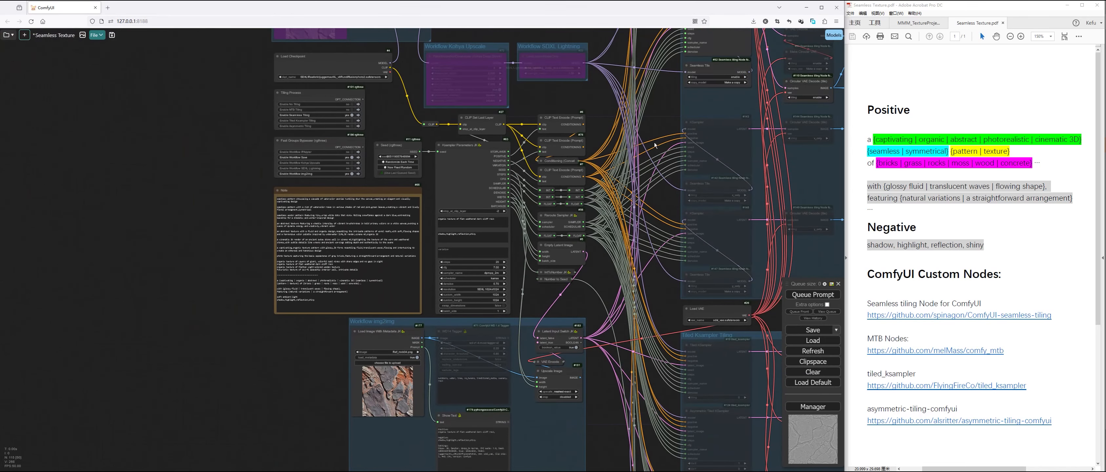
# - Generate the image-to-image texture with Seamless Tiling and closely inspect its repeated preview
pyautogui.moveTo(655, 136); pyautogui.dragTo(391, 210)
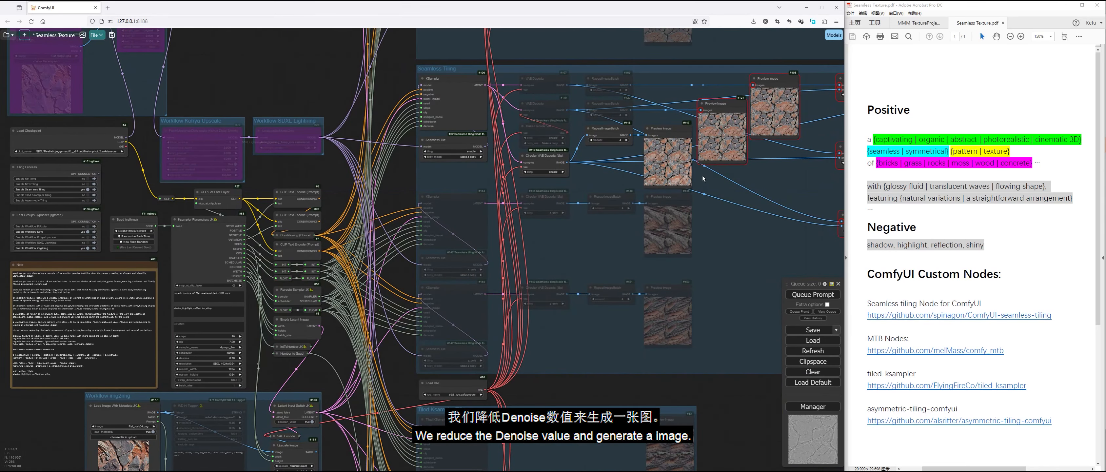
pyautogui.click(812, 294)
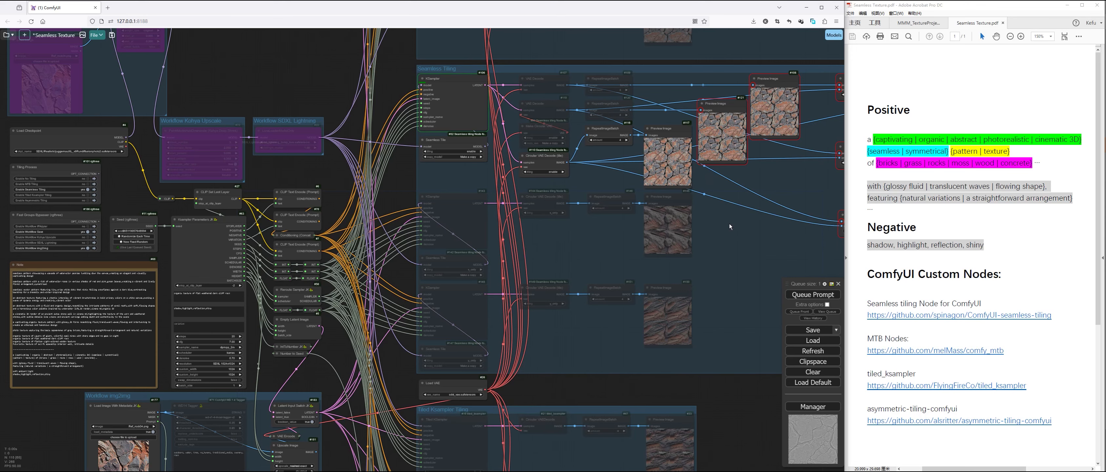
pyautogui.scroll(7, 730, 224)
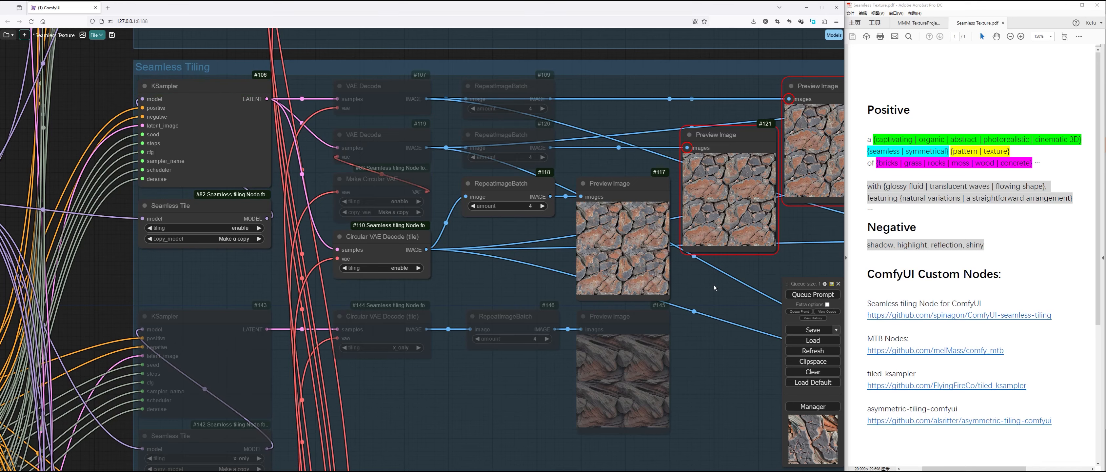
pyautogui.scroll(6, 714, 285)
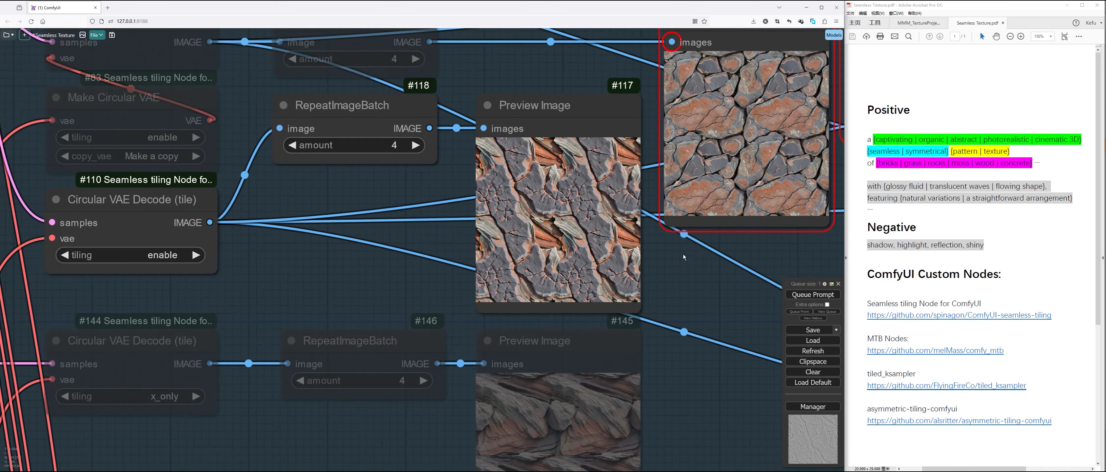
pyautogui.scroll(3, 683, 254)
pyautogui.scroll(-8, 659, 303)
pyautogui.scroll(-3, 537, 392)
# - Disable Workflow img2img and enable Workflow IPAdpter in the Fast Groups Bypasser
pyautogui.moveTo(526, 364); pyautogui.dragTo(593, 189)
pyautogui.moveTo(165, 359); pyautogui.dragTo(635, 59)
pyautogui.scroll(10, 610, 109)
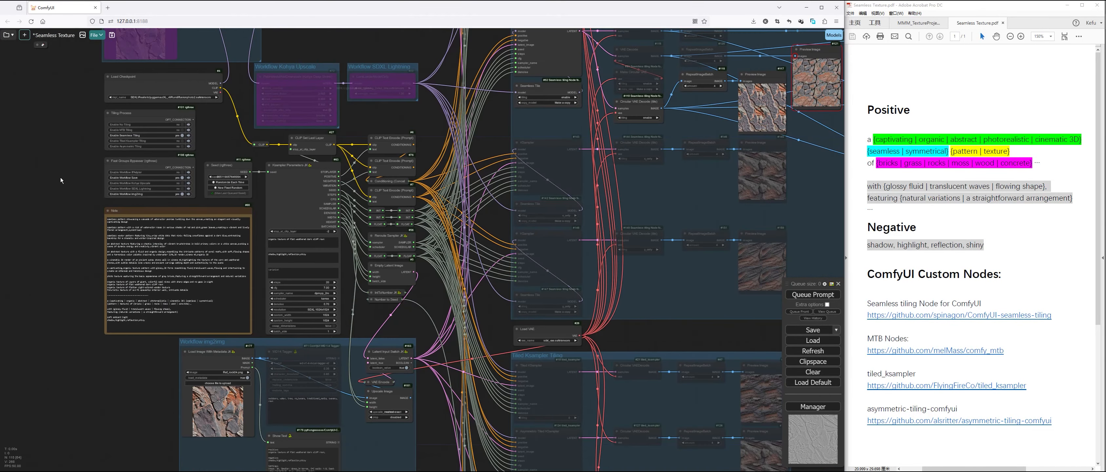
pyautogui.moveTo(60, 177); pyautogui.dragTo(95, 228)
pyautogui.scroll(9, 100, 228)
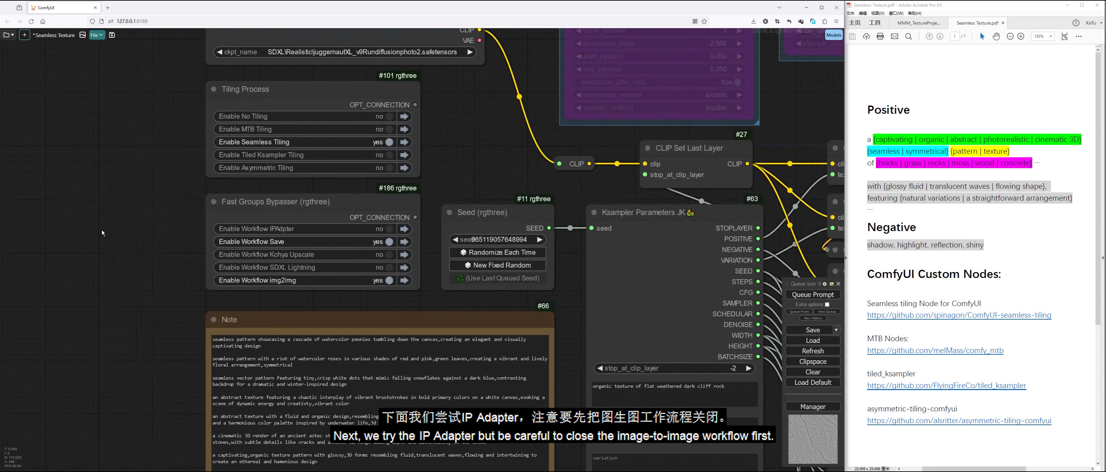
pyautogui.click(390, 280)
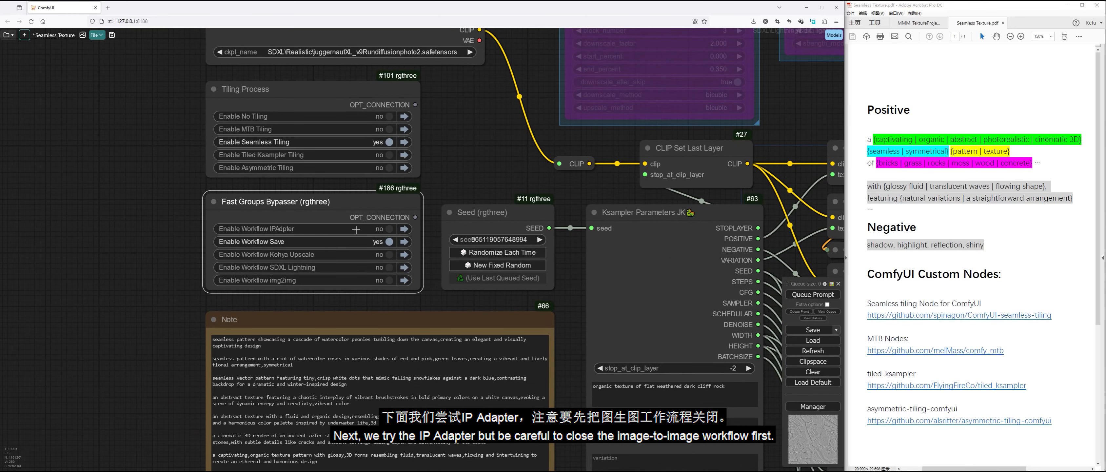
pyautogui.click(390, 229)
# - Check the reference image and settings in the Workflow IPAdpter group and generate the seamless texture with it
pyautogui.scroll(-5, 470, 151)
pyautogui.moveTo(470, 151); pyautogui.dragTo(390, 373)
pyautogui.scroll(2, 390, 373)
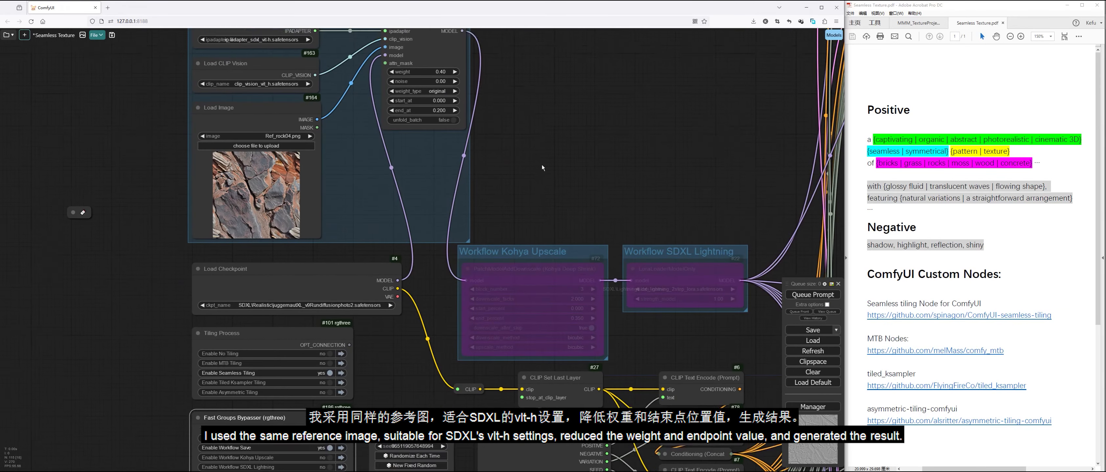
pyautogui.moveTo(536, 146); pyautogui.dragTo(527, 227)
pyautogui.scroll(2, 223, 156)
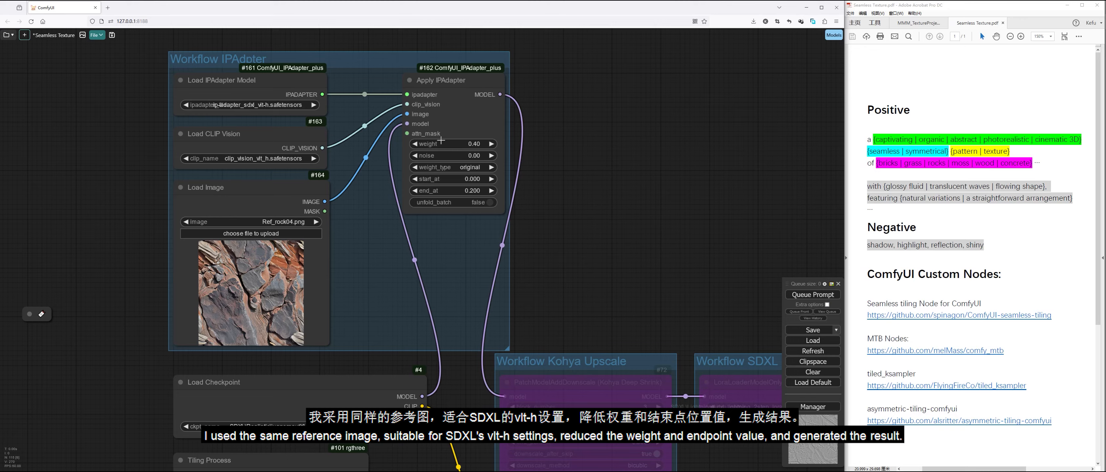
pyautogui.scroll(-10, 602, 238)
pyautogui.moveTo(602, 240); pyautogui.dragTo(475, 81)
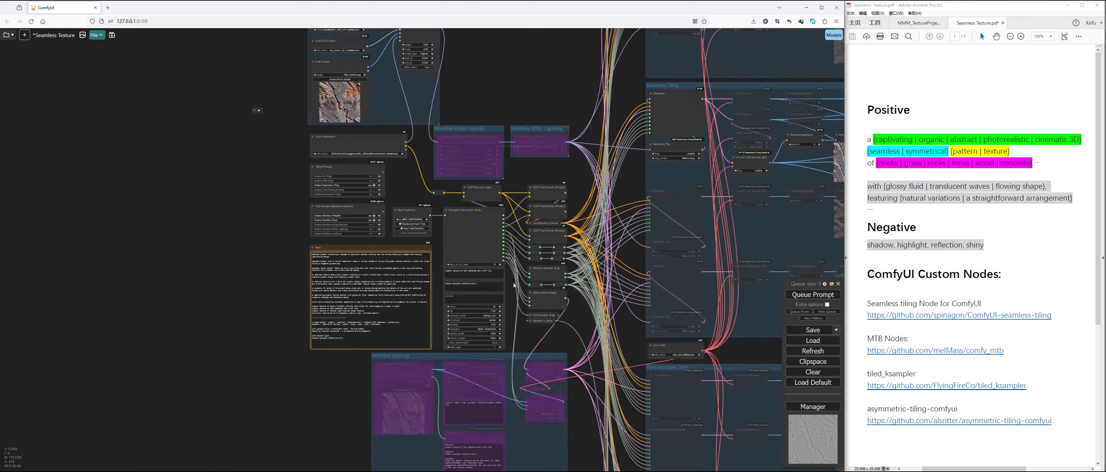
pyautogui.scroll(4, 511, 279)
pyautogui.scroll(-4, 511, 279)
pyautogui.moveTo(511, 281); pyautogui.dragTo(352, 339)
pyautogui.click(813, 295)
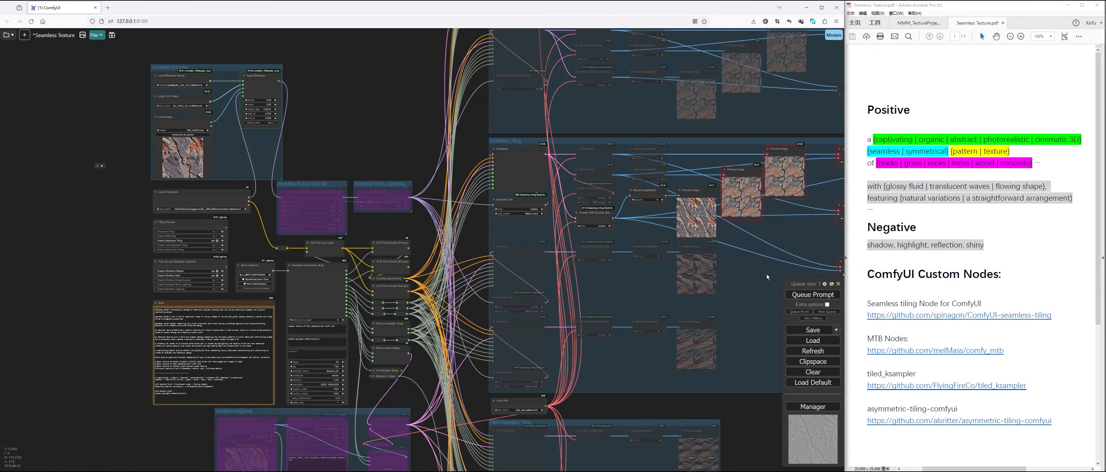
# - Inspect the tiled preview of the IPAdapter texture in the Seamless Tiling group
pyautogui.scroll(8, 766, 274)
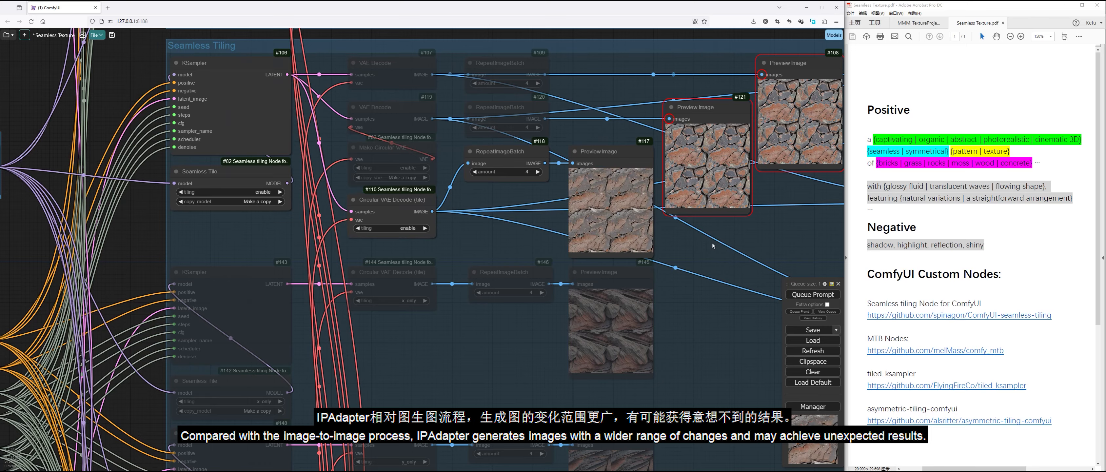
pyautogui.scroll(10, 712, 243)
pyautogui.scroll(-15, 682, 271)
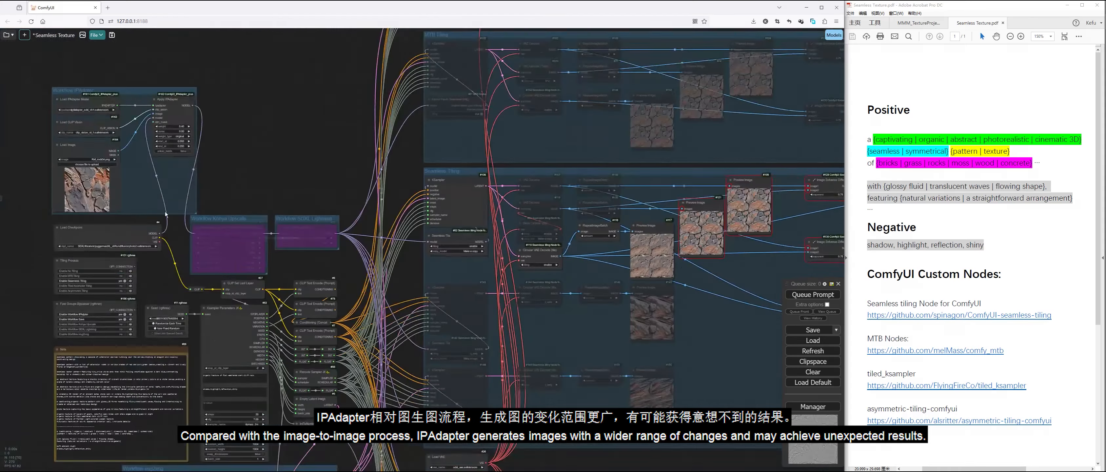
pyautogui.scroll(14, 675, 263)
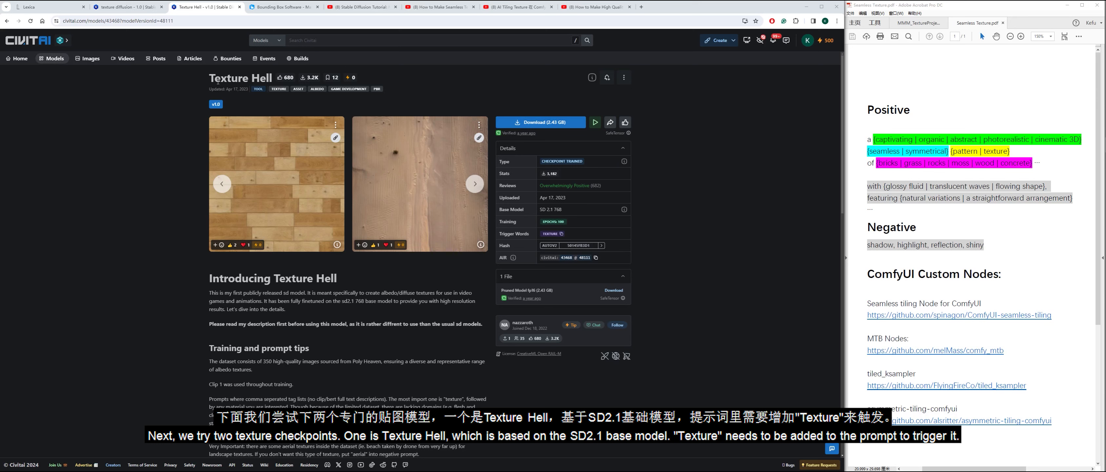
# - Review the base model and trigger word on the Civitai pages of Texture Hell and texture diffusion
pyautogui.moveTo(209, 78); pyautogui.dragTo(274, 80)
pyautogui.click(446, 91)
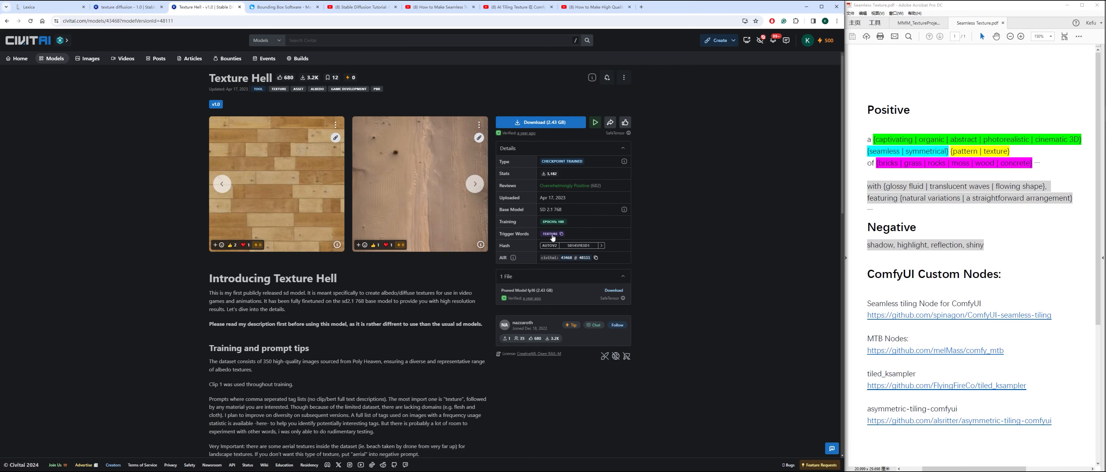
pyautogui.click(137, 10)
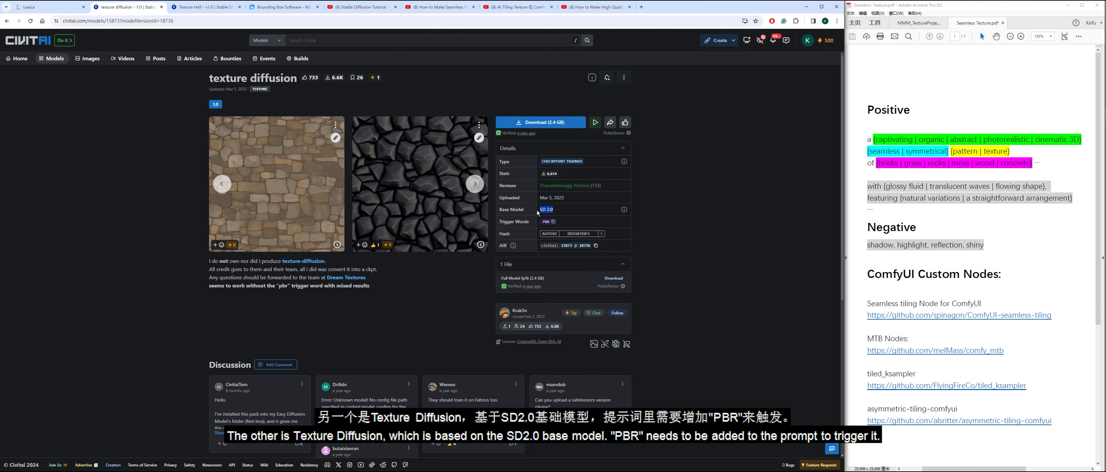
# - Return to ComfyUI and set the Load Checkpoint model to SD21\Texture\TextureDiffusion_10.ckpt
pyautogui.click(806, 7)
pyautogui.scroll(3, 441, 155)
pyautogui.moveTo(442, 155); pyautogui.dragTo(552, 157)
pyautogui.scroll(6, 300, 259)
pyautogui.click(473, 221)
pyautogui.click(483, 258)
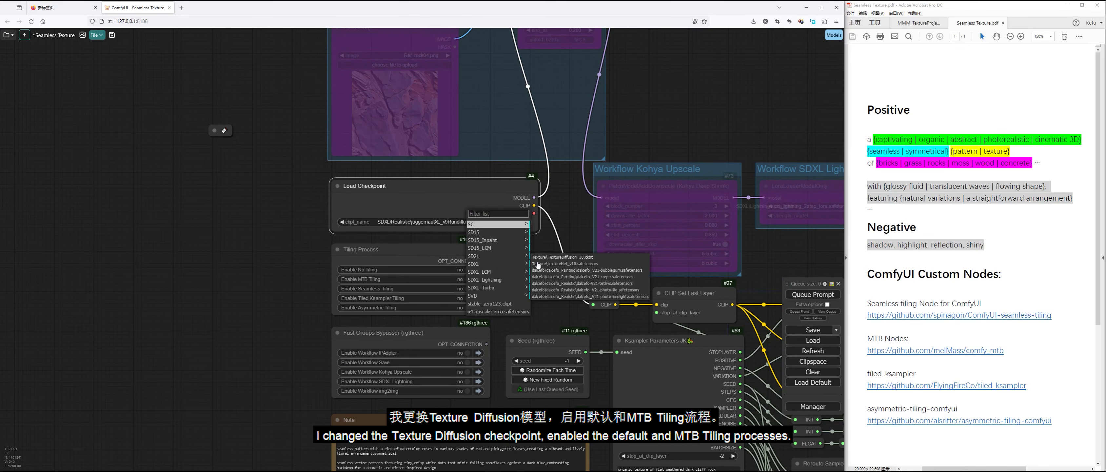
pyautogui.click(574, 258)
# - Enable the No Tiling and MTB Tiling processes together with Workflow Kohya Upscale
pyautogui.moveTo(532, 284); pyautogui.dragTo(476, 219)
pyautogui.click(412, 206)
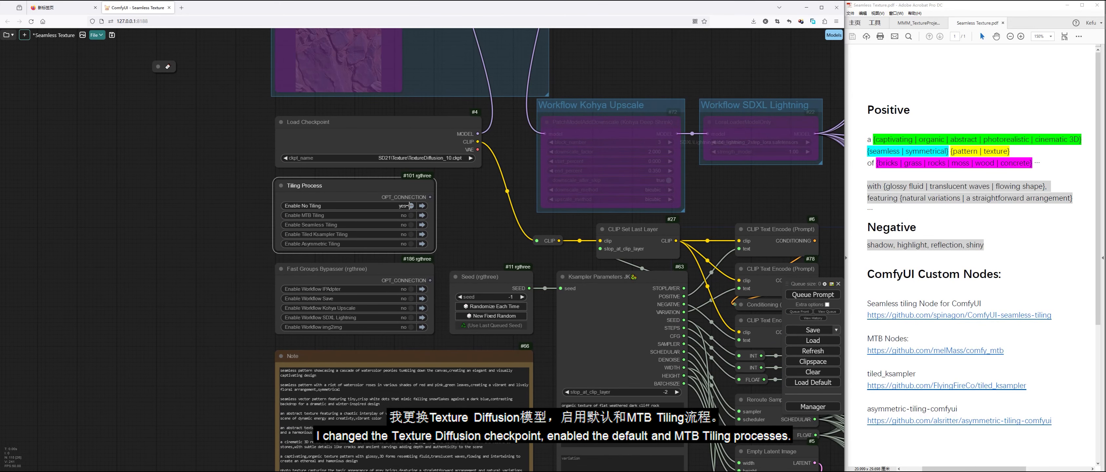
pyautogui.click(412, 215)
pyautogui.moveTo(495, 242); pyautogui.dragTo(446, 191)
pyautogui.click(300, 257)
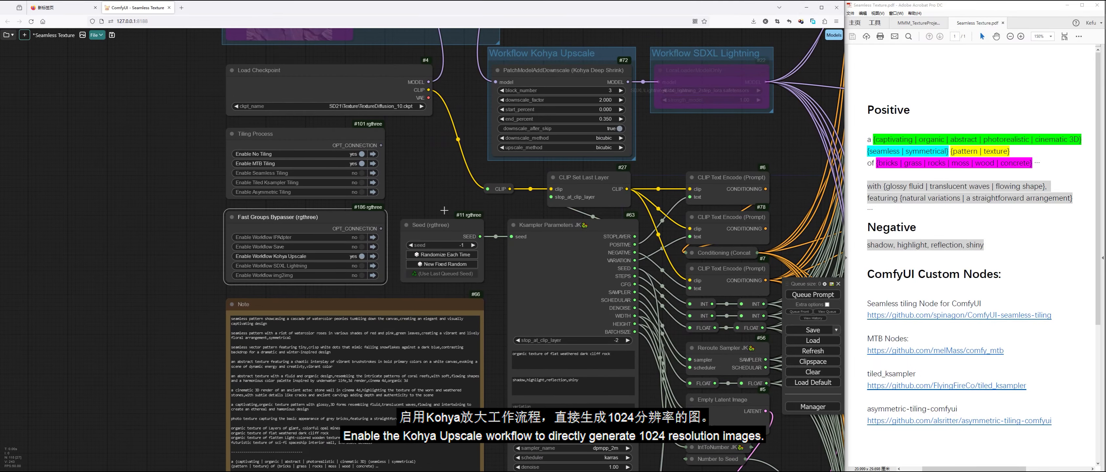
# - Open the VAE model choice of the Load VAE node between the tiling groups
pyautogui.moveTo(710, 146); pyautogui.dragTo(322, 107)
pyautogui.scroll(-5, 332, 133)
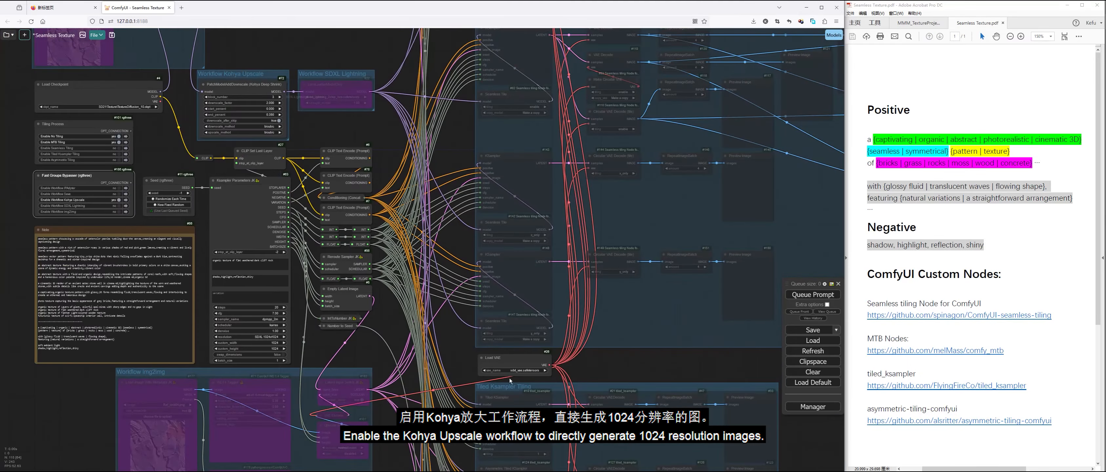
pyautogui.scroll(6, 537, 375)
pyautogui.scroll(1, 536, 375)
pyautogui.click(536, 375)
pyautogui.scroll(-8, 536, 375)
# - Mute the VAE Decode and VAE Decode (Tiled) nodes in the MTB Tiling group
pyautogui.moveTo(664, 56); pyautogui.dragTo(452, 250)
pyautogui.scroll(4, 451, 250)
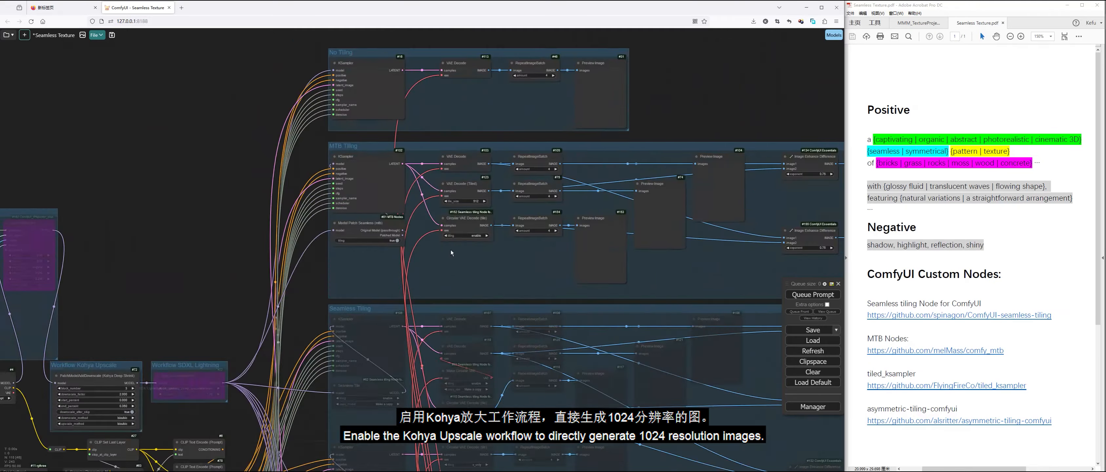
pyautogui.moveTo(424, 128); pyautogui.dragTo(507, 178)
pyautogui.hotkey('ctrl', 'm')
pyautogui.click(509, 184)
# - Generate with the Texture Diffusion checkpoint in the No Tiling and MTB Tiling groups and compare their previews
pyautogui.scroll(-3, 549, 272)
pyautogui.moveTo(262, 249); pyautogui.dragTo(189, 256)
pyautogui.scroll(6, 362, 393)
pyautogui.scroll(-4, 363, 393)
pyautogui.moveTo(540, 181); pyautogui.dragTo(340, 333)
pyautogui.hotkey('ctrl', 'Return')
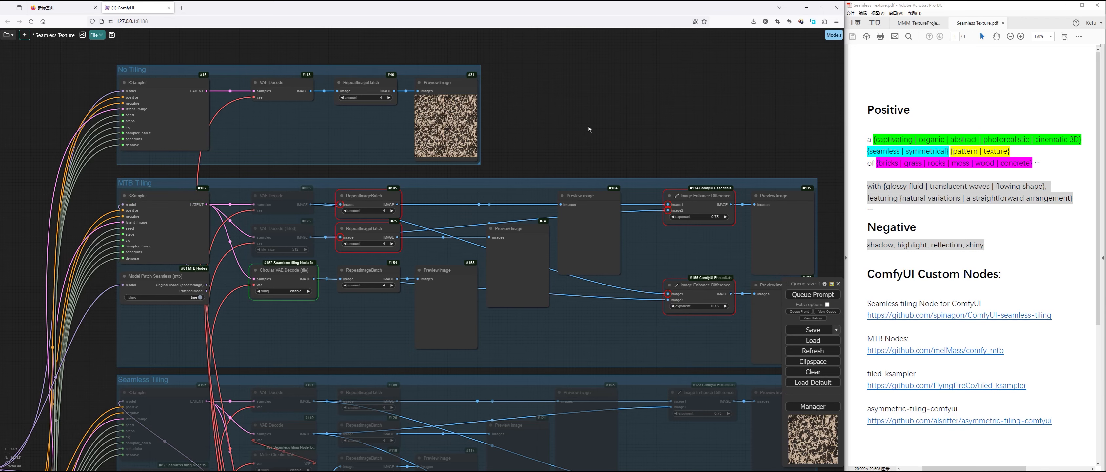
pyautogui.scroll(5, 588, 129)
pyautogui.scroll(-10, 381, 111)
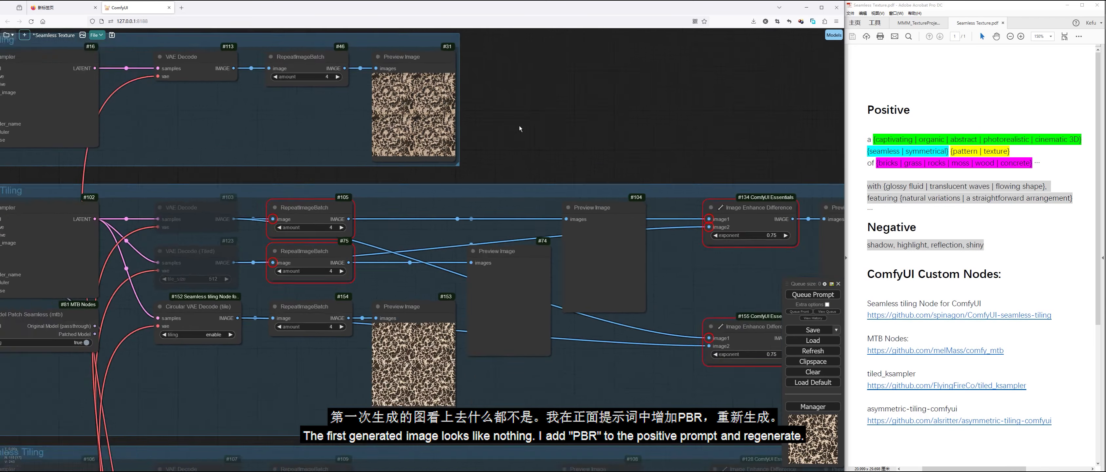
pyautogui.moveTo(167, 269); pyautogui.dragTo(482, 88)
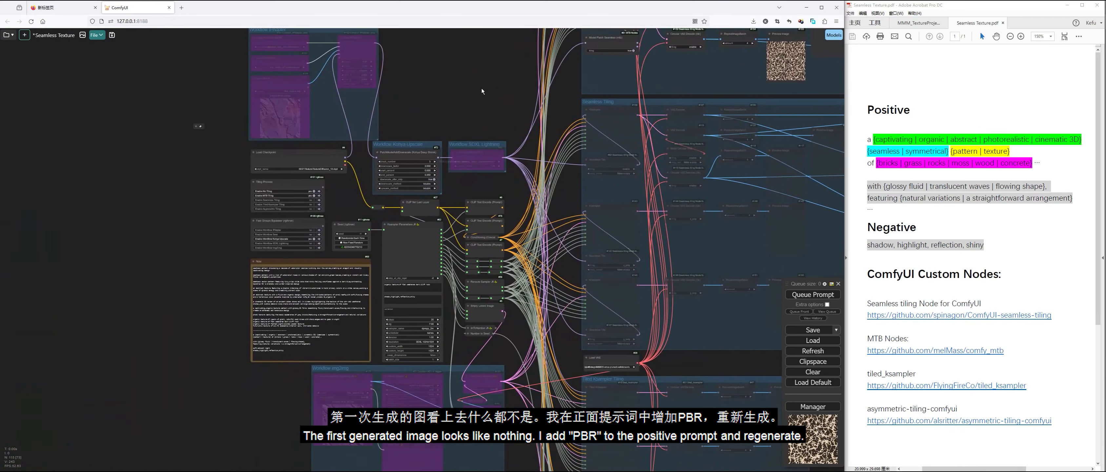
# - Add "pbr," to the start of the positive prompt in the Ksampler Parameters node and queue a new generation
pyautogui.scroll(3, 314, 161)
pyautogui.scroll(1, 337, 162)
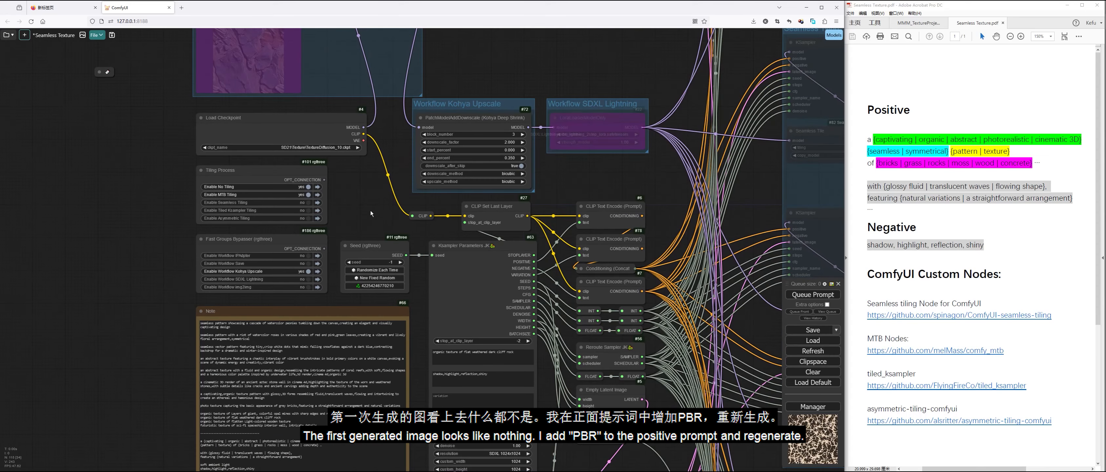
pyautogui.click(434, 352)
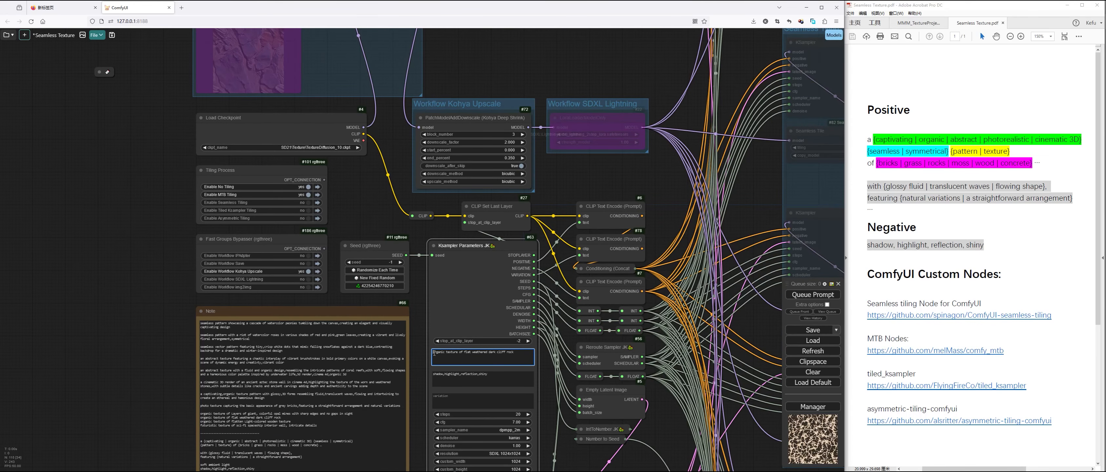
pyautogui.write('pbr,')
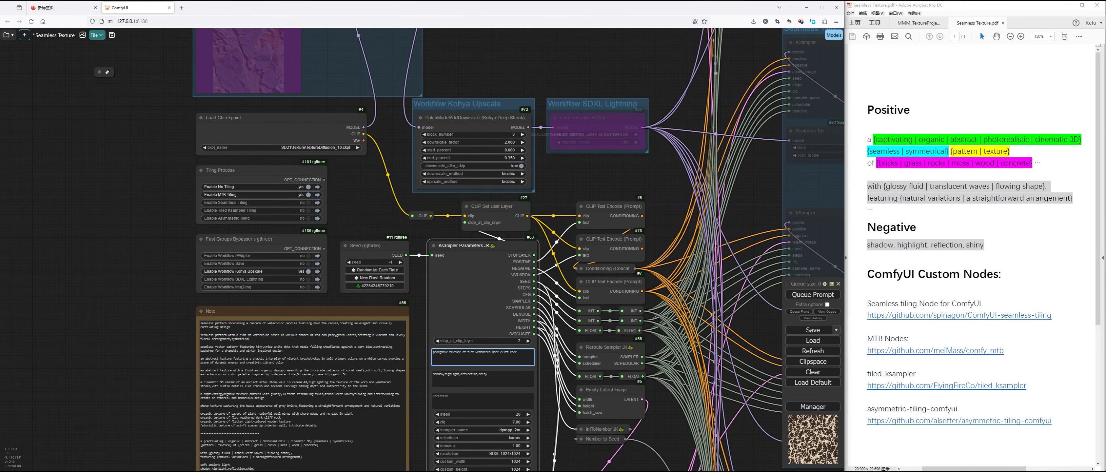
pyautogui.scroll(7, 419, 370)
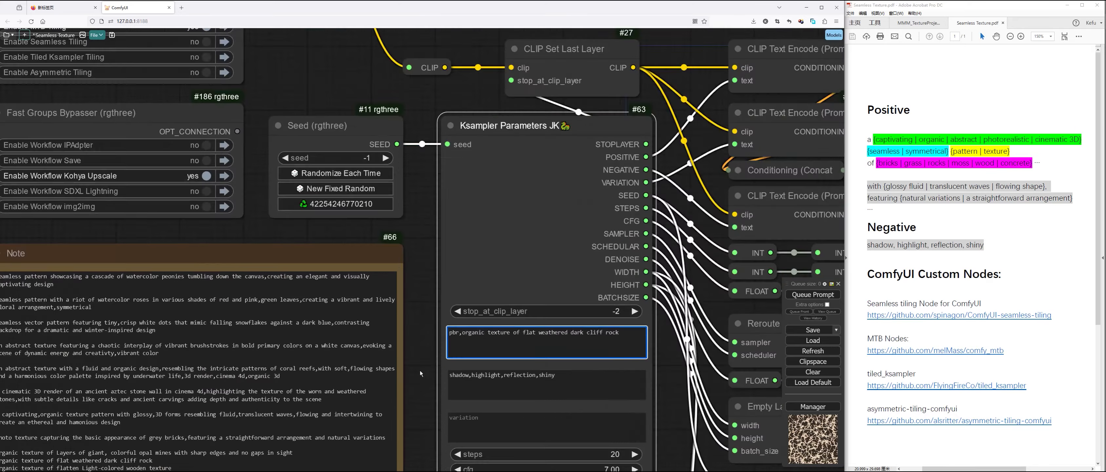
pyautogui.scroll(-10, 434, 369)
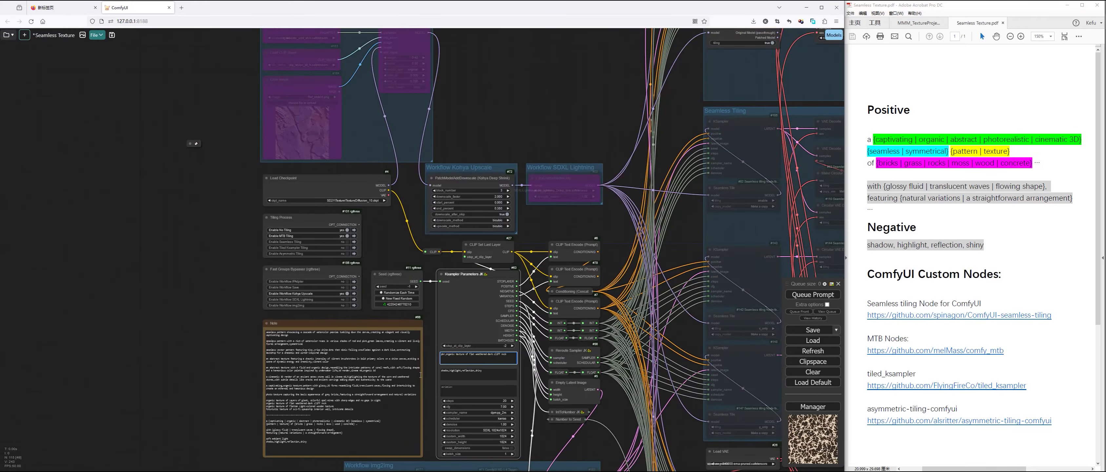
pyautogui.scroll(9, 472, 365)
pyautogui.hotkey('ctrl', 'Return')
# - Examine the PBR-prompt texture previews up close in the No Tiling and MTB Tiling groups
pyautogui.scroll(-7, 551, 279)
pyautogui.moveTo(536, 142); pyautogui.dragTo(373, 239)
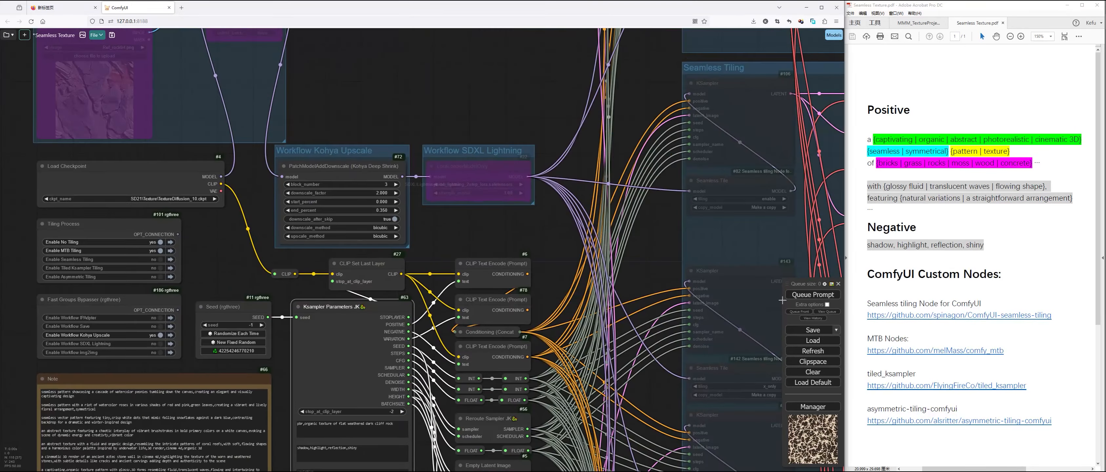
pyautogui.scroll(-5, 548, 87)
pyautogui.moveTo(548, 86); pyautogui.dragTo(373, 271)
pyautogui.scroll(3, 565, 142)
pyautogui.moveTo(757, 90); pyautogui.dragTo(661, 152)
pyautogui.scroll(3, 565, 140)
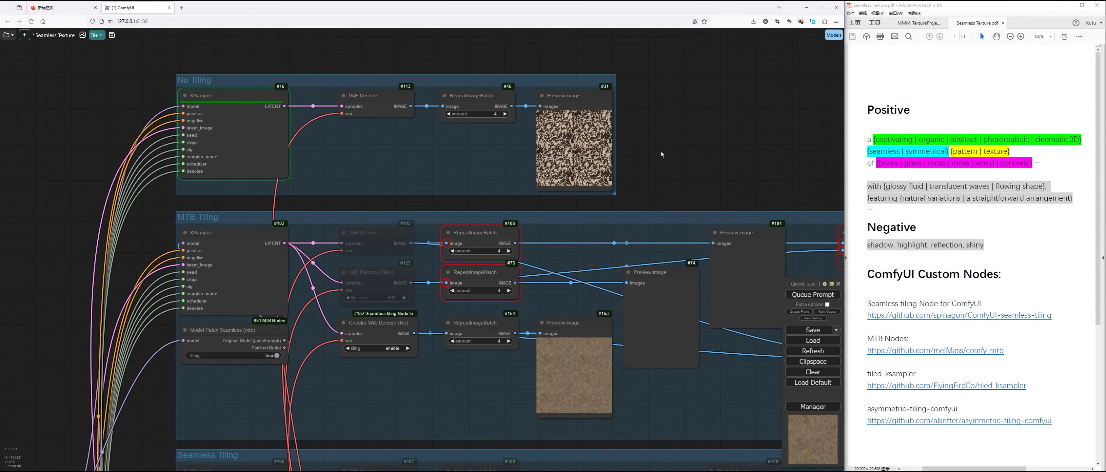
pyautogui.scroll(13, 621, 128)
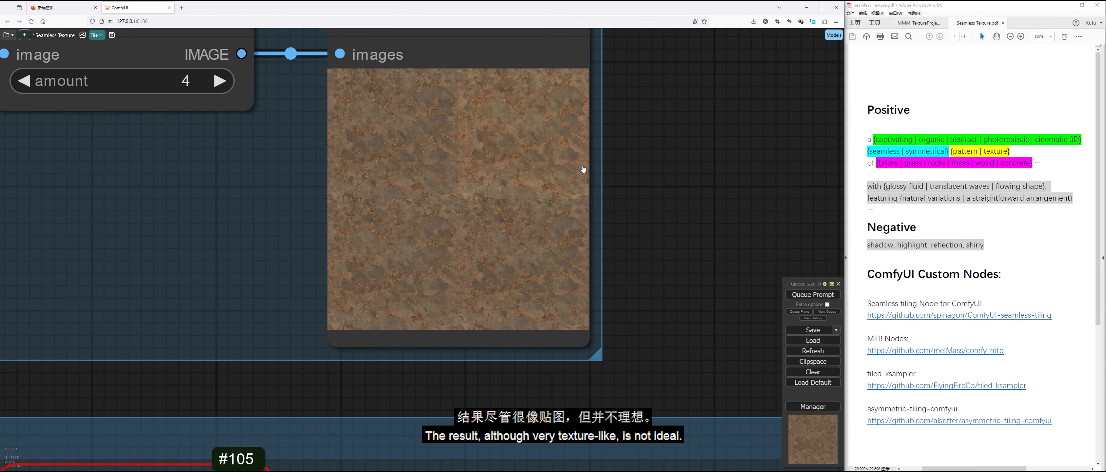
pyautogui.scroll(6, 458, 180)
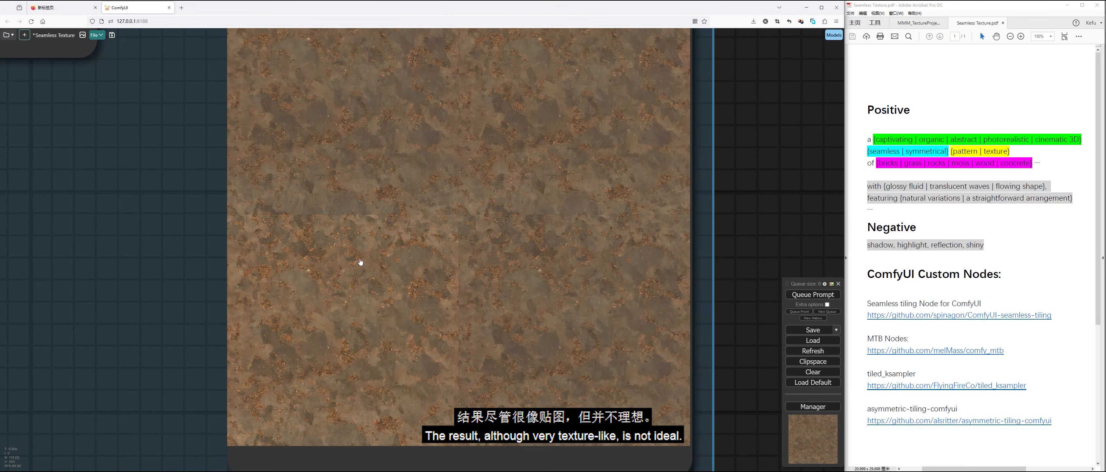
pyautogui.scroll(-10, 664, 278)
pyautogui.moveTo(712, 278); pyautogui.dragTo(620, 57)
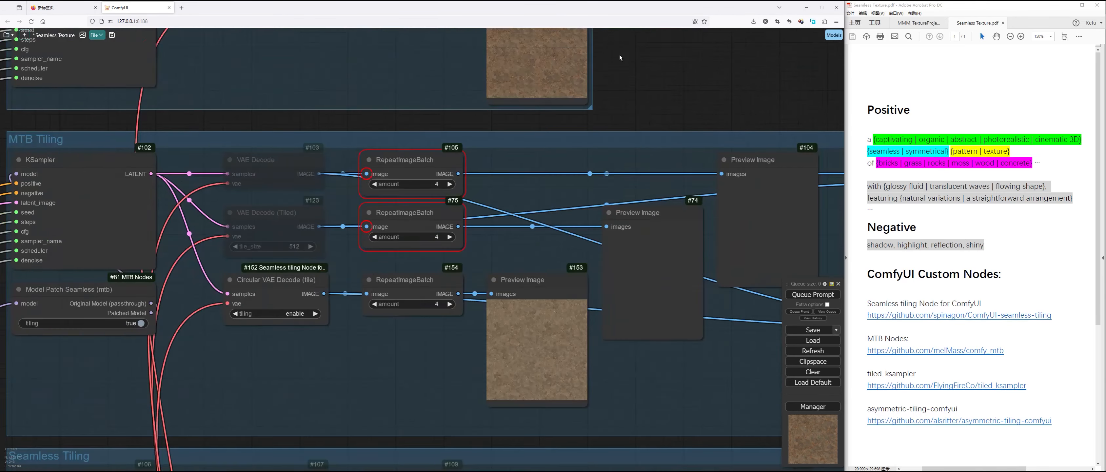
pyautogui.scroll(12, 593, 380)
# - Load the textureHell checkpoint in the Load Checkpoint node
pyautogui.scroll(-19, 718, 372)
pyautogui.moveTo(247, 370); pyautogui.dragTo(612, 126)
pyautogui.scroll(4, 419, 256)
pyautogui.click(419, 257)
pyautogui.click(431, 293)
pyautogui.click(516, 301)
pyautogui.moveTo(479, 327); pyautogui.dragTo(431, 227)
# - Remove "pbr," from the positive prompt and generate with the Texture Hell checkpoint
pyautogui.moveTo(502, 383); pyautogui.dragTo(494, 384)
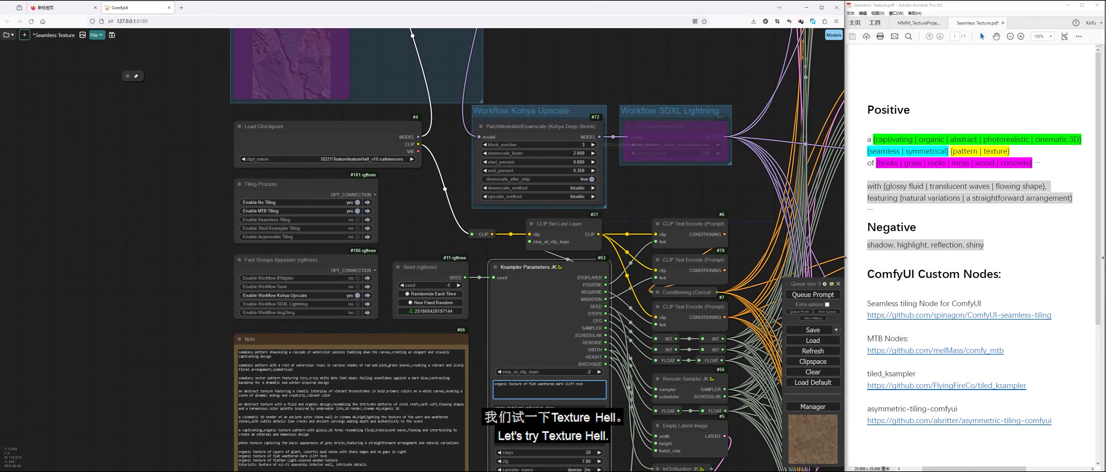
pyautogui.press('BackSpace')
pyautogui.click(632, 315)
pyautogui.click(812, 294)
# - Examine the Texture Hell rock previews in the No Tiling and MTB Tiling groups, including a single enlarged image
pyautogui.scroll(-4, 753, 212)
pyautogui.moveTo(740, 85); pyautogui.dragTo(318, 315)
pyautogui.scroll(4, 753, 92)
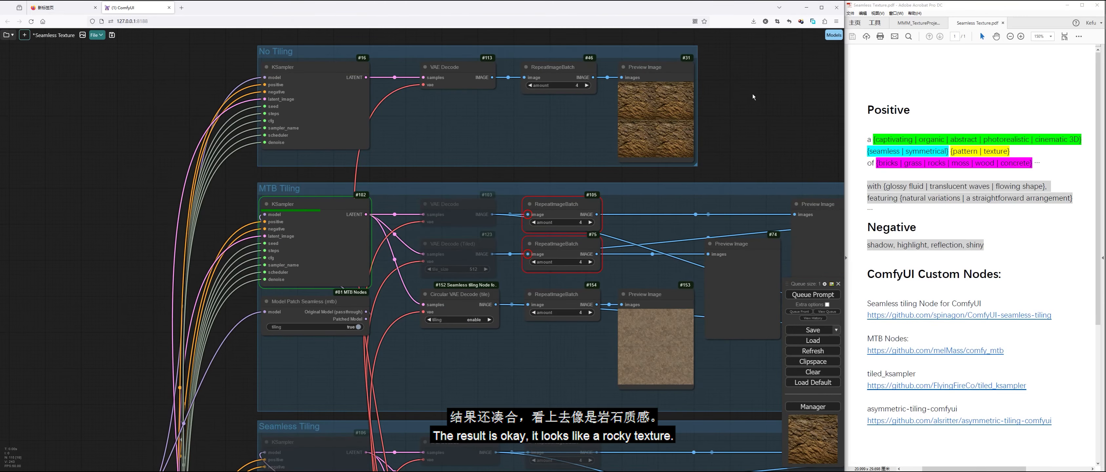
pyautogui.scroll(10, 721, 91)
pyautogui.click(520, 141)
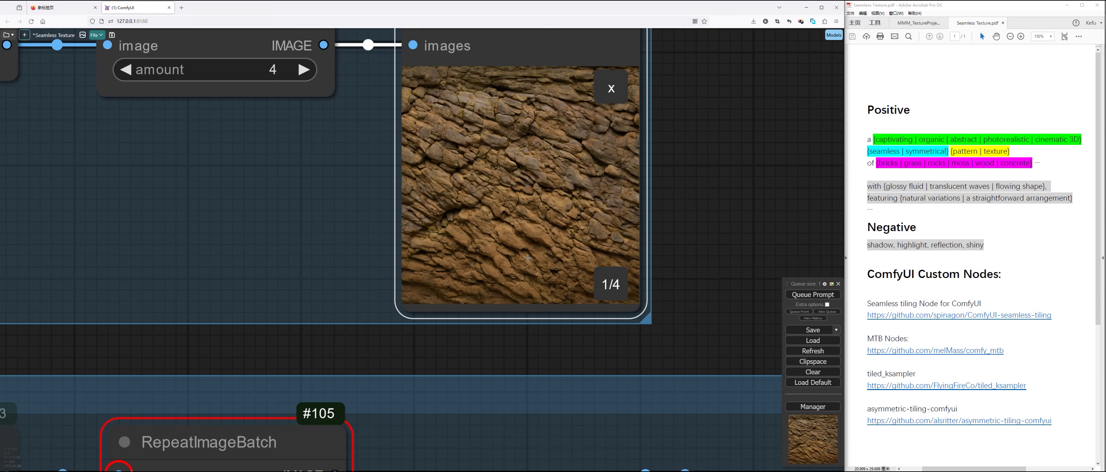
pyautogui.click(611, 90)
pyautogui.scroll(-7, 695, 228)
pyautogui.moveTo(716, 251); pyautogui.dragTo(746, 60)
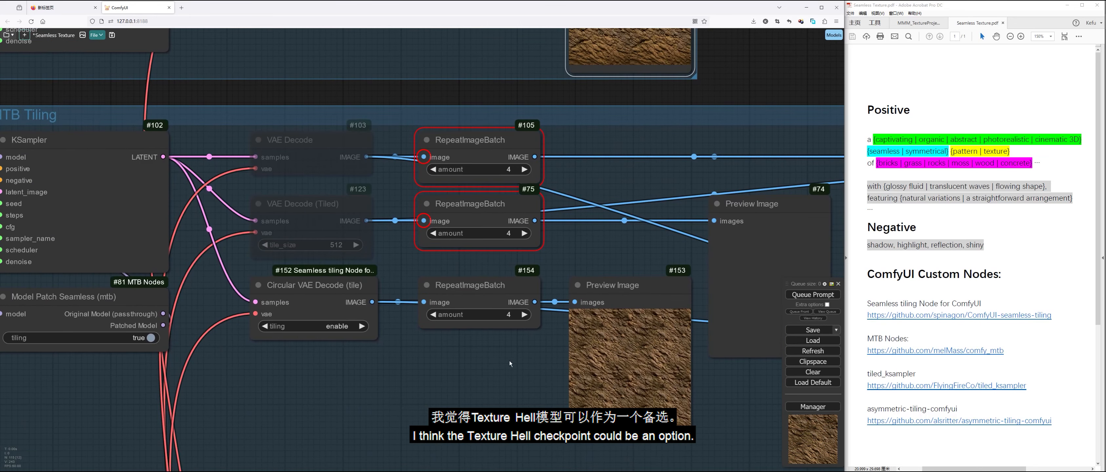
pyautogui.scroll(-3, 462, 399)
pyautogui.moveTo(462, 399); pyautogui.dragTo(449, 287)
pyautogui.scroll(11, 607, 287)
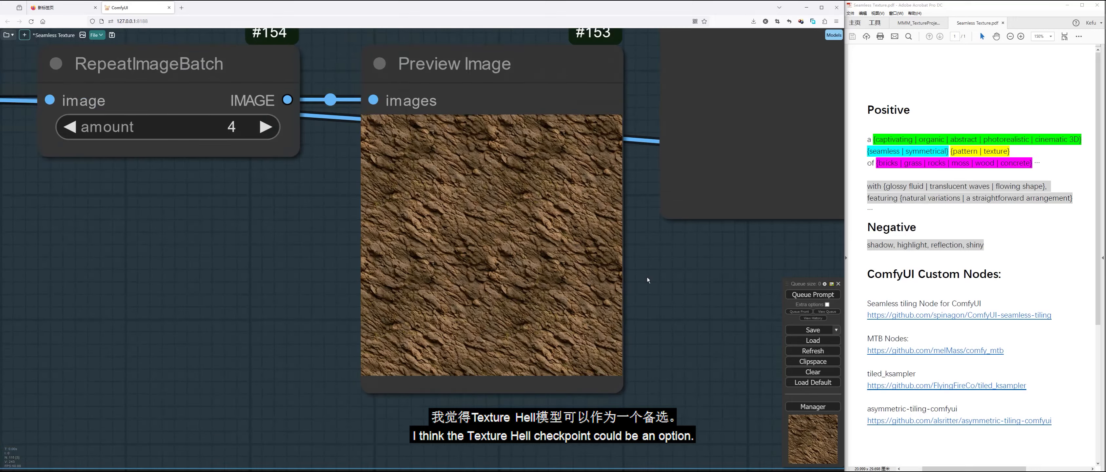
pyautogui.scroll(3, 647, 277)
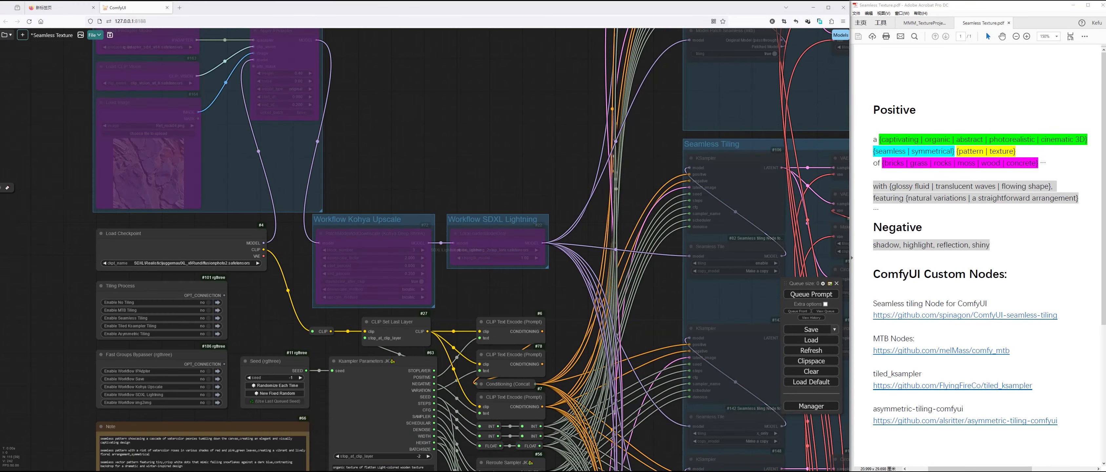
# - Enable Workflow SDXL Lightning in the Fast Groups Bypasser for the Juggernaut XL checkpoint
pyautogui.moveTo(426, 170); pyautogui.dragTo(513, 117)
pyautogui.scroll(3, 364, 234)
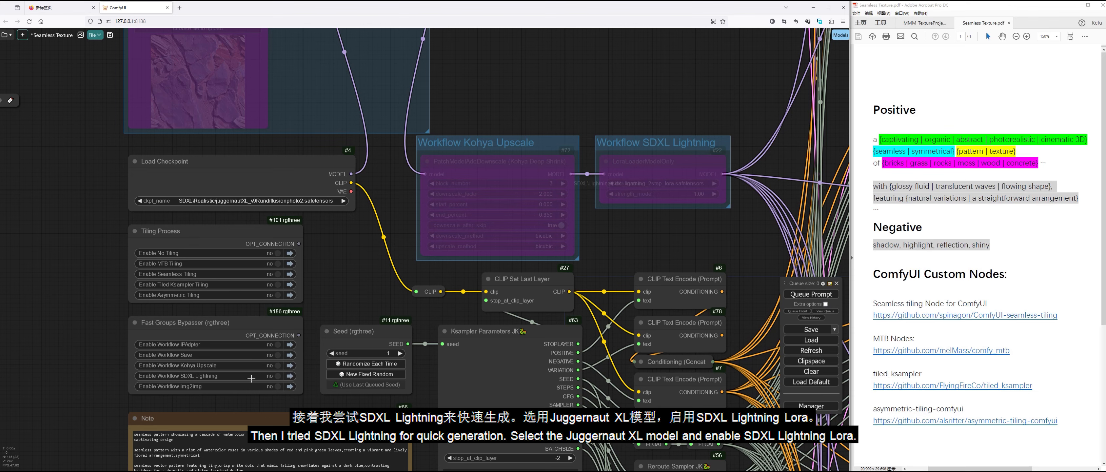
pyautogui.click(279, 376)
# - Set the Ksampler Parameters node to 2 steps, a cfg of 1 and the sgm_uniform scheduler
pyautogui.moveTo(634, 226); pyautogui.dragTo(589, 89)
pyautogui.moveTo(549, 340); pyautogui.dragTo(548, 230)
pyautogui.click(513, 306)
pyautogui.write('2')
pyautogui.press('Return')
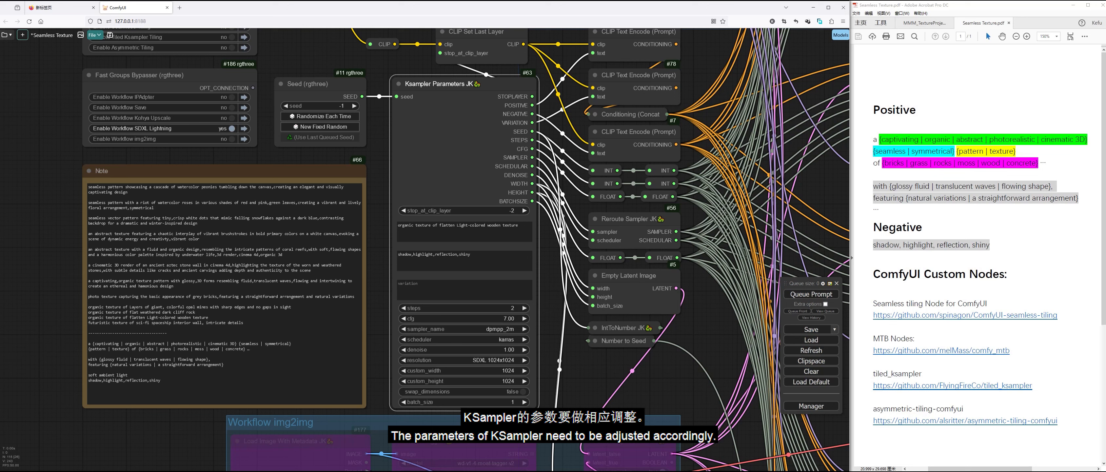
pyautogui.click(509, 319)
pyautogui.write('1')
pyautogui.press('Return')
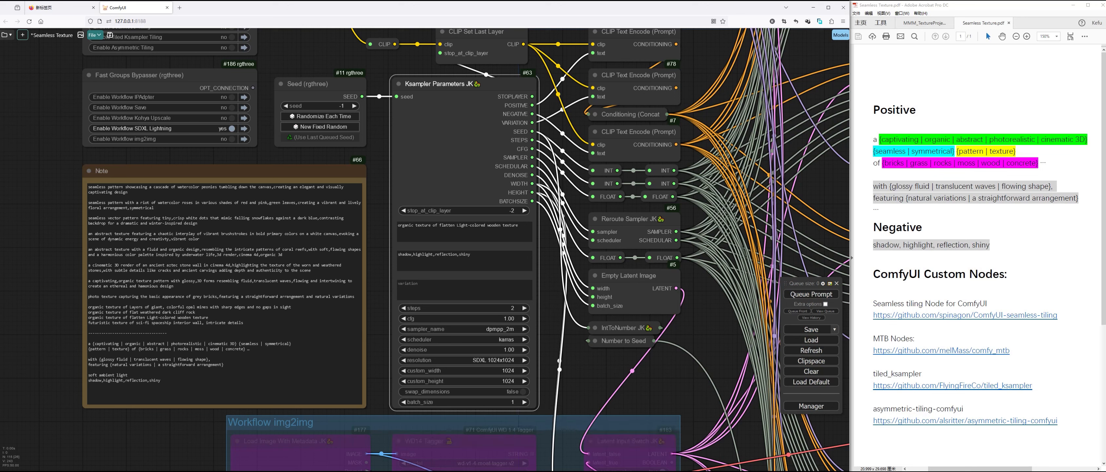
pyautogui.click(506, 340)
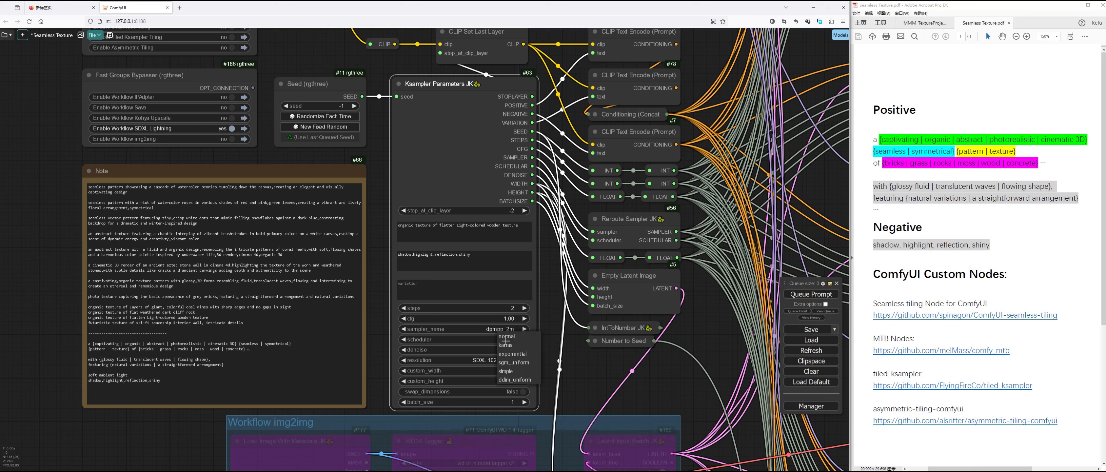
pyautogui.click(513, 363)
pyautogui.moveTo(548, 321); pyautogui.dragTo(507, 380)
# - Enable No Tiling and MTB Tiling, and mute the VAE Decode and VAE Decode (Tiled) nodes in the MTB Tiling group
pyautogui.click(190, 76)
pyautogui.click(202, 75)
pyautogui.moveTo(150, 155); pyautogui.dragTo(228, 215)
pyautogui.hotkey('ctrl', 'm')
# - Compare the 2-step SDXL Lightning wood previews in the No Tiling and MTB Tiling groups
pyautogui.moveTo(504, 104); pyautogui.dragTo(657, 196)
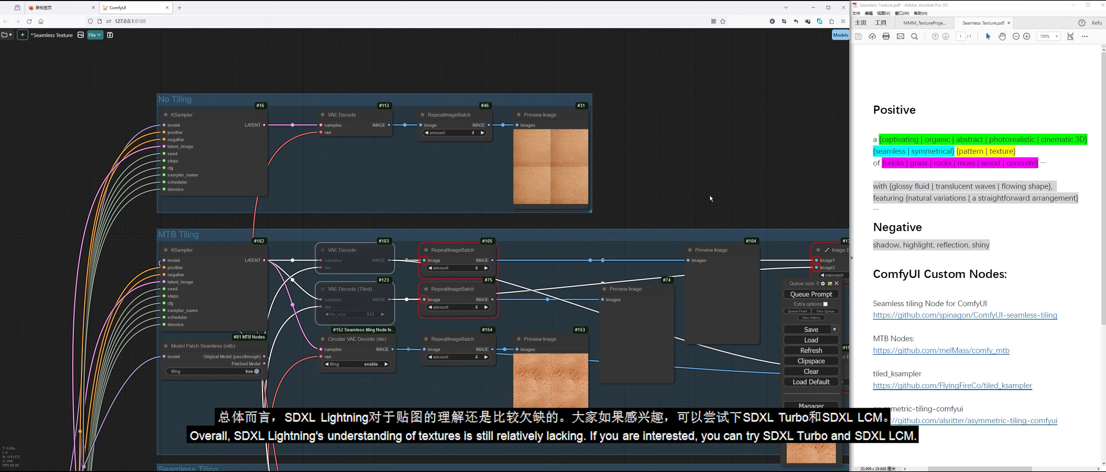
pyautogui.scroll(10, 608, 156)
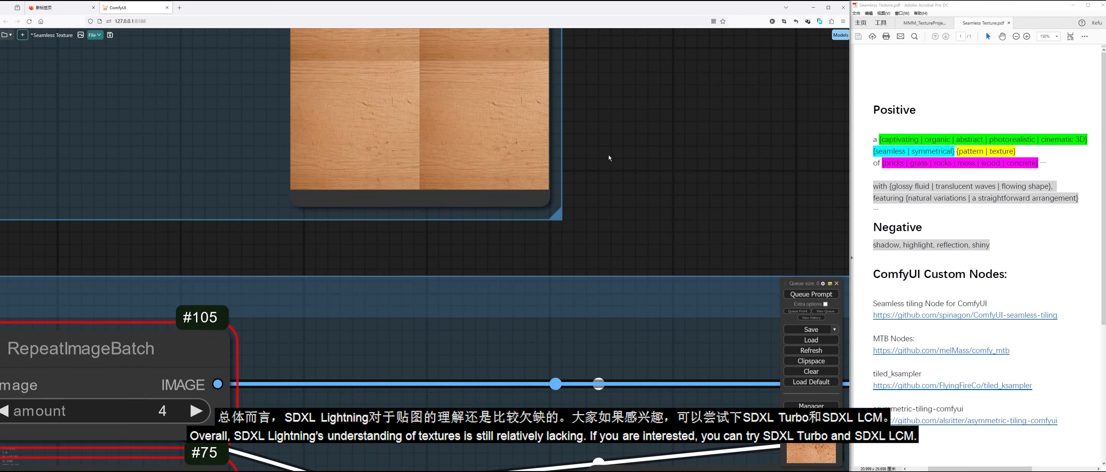
pyautogui.scroll(-5, 605, 157)
pyautogui.scroll(10, 582, 307)
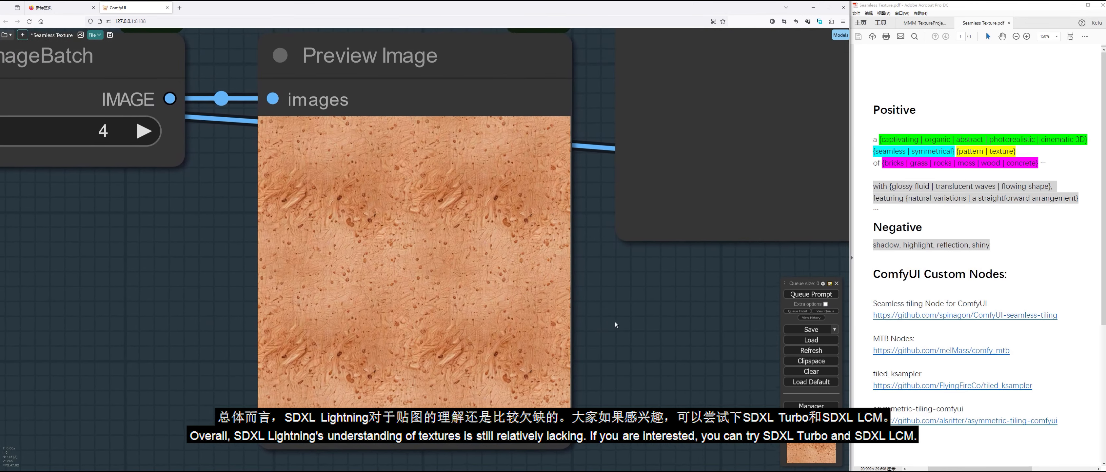
pyautogui.scroll(-6, 615, 325)
# - Switch the LoraLoaderModelOnly node to the SDXL Lightning 4-step LoRA
pyautogui.scroll(8, 428, 244)
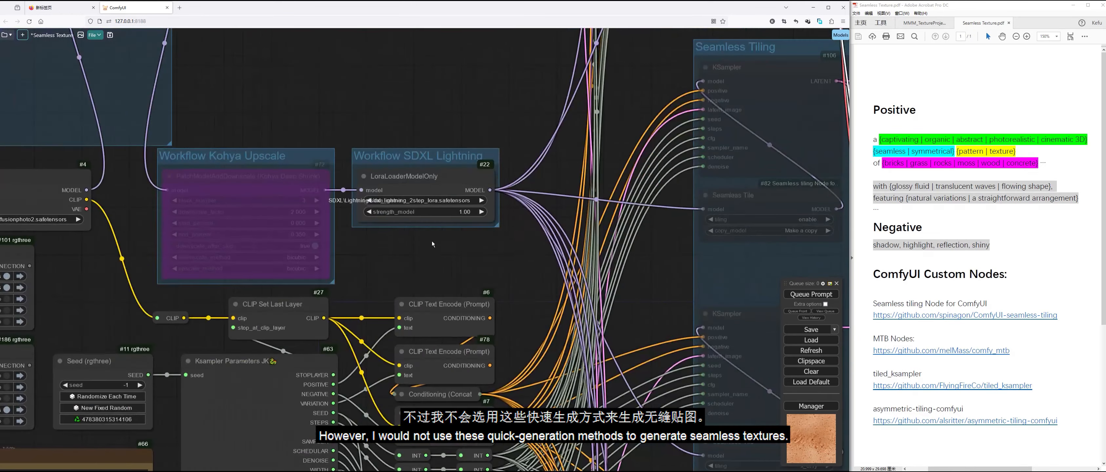
pyautogui.click(427, 200)
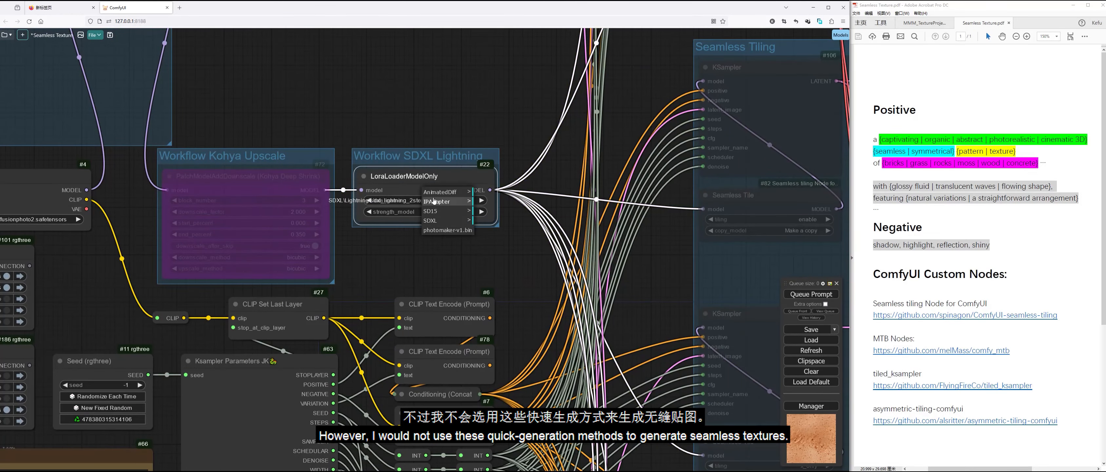
pyautogui.click(444, 221)
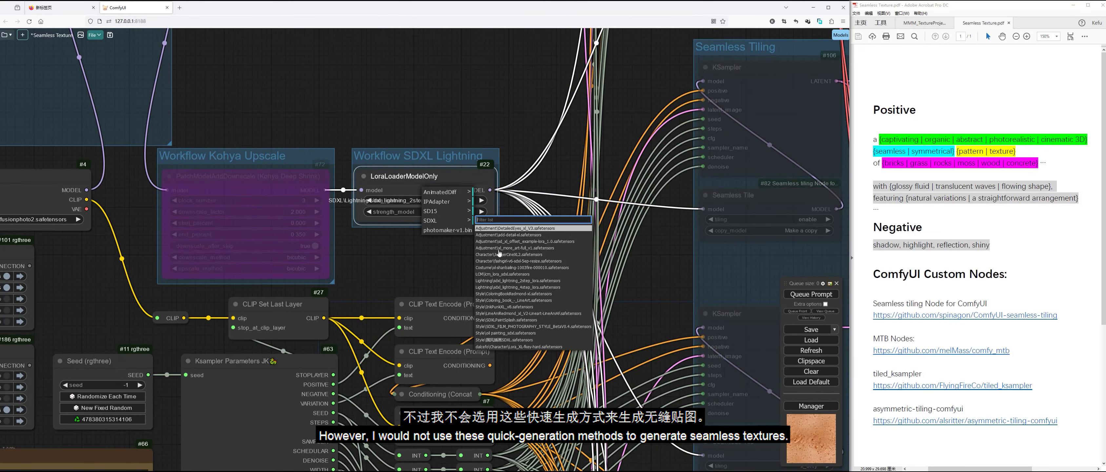
pyautogui.click(522, 288)
# - Raise the sampling steps to 4 in the Ksampler Parameters node and queue a new generation
pyautogui.moveTo(434, 266); pyautogui.dragTo(503, 146)
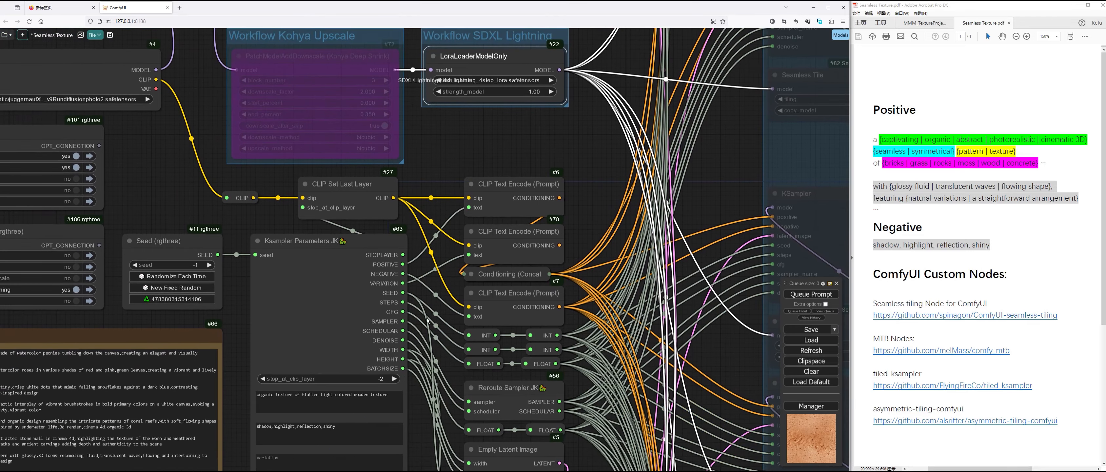
pyautogui.moveTo(448, 371); pyautogui.dragTo(500, 166)
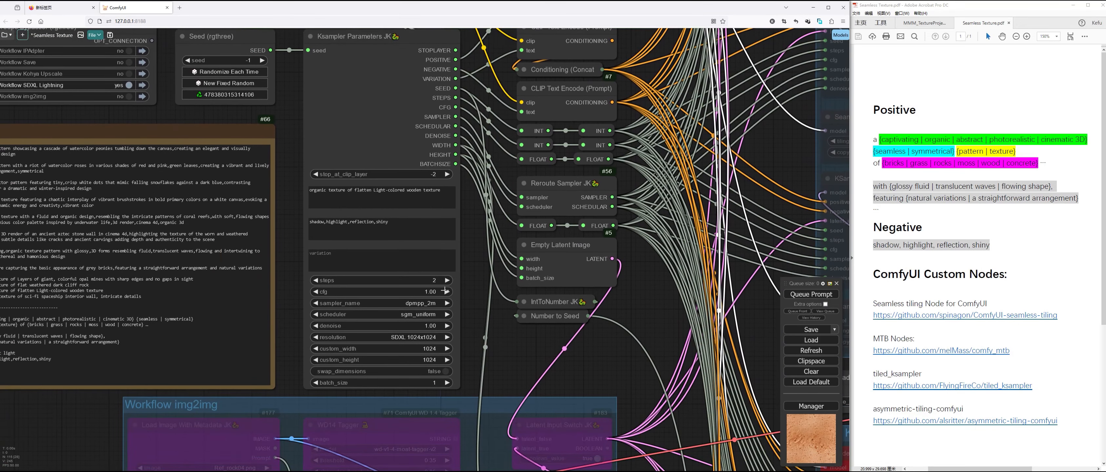
pyautogui.click(446, 280)
pyautogui.click(475, 292)
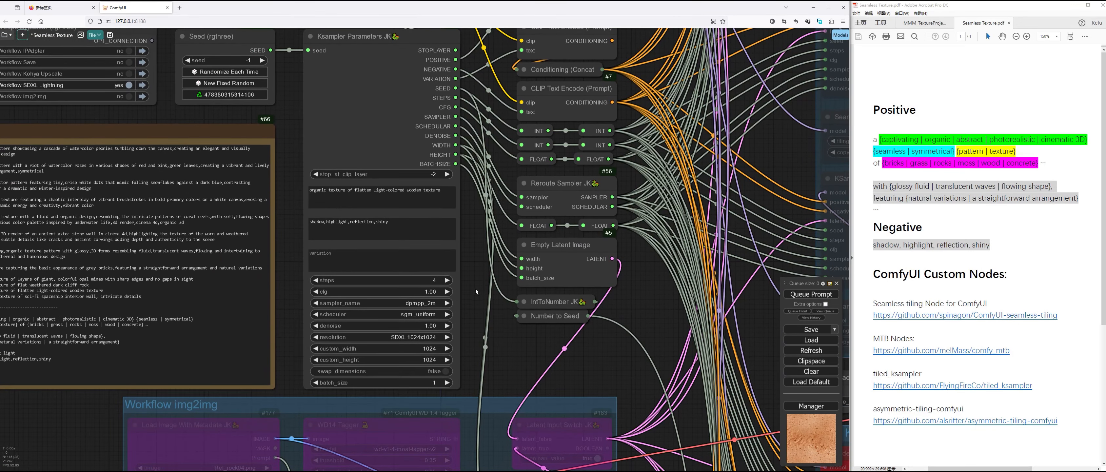
pyautogui.click(810, 296)
# - Compare the 4-step SDXL Lightning wood previews in the No Tiling and MTB Tiling groups
pyautogui.scroll(-3, 704, 215)
pyautogui.moveTo(704, 214); pyautogui.dragTo(576, 314)
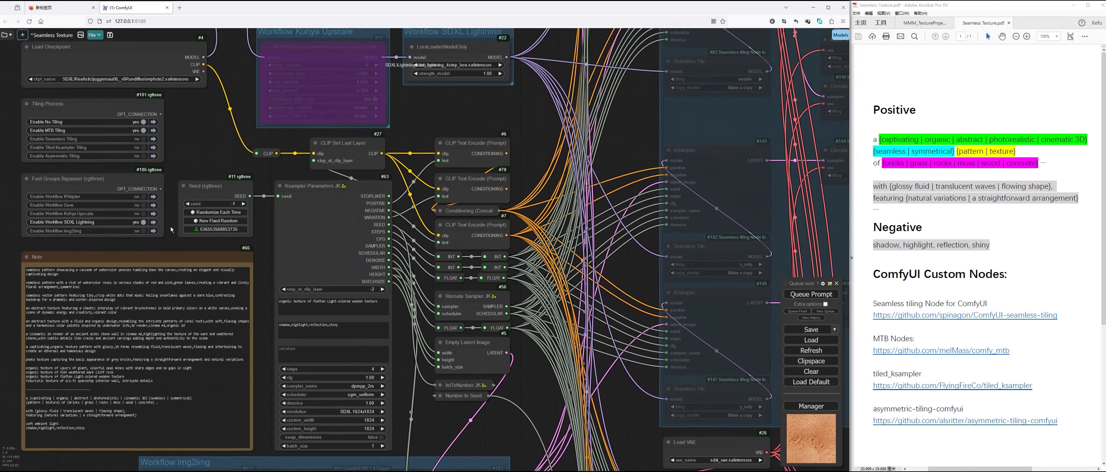
pyautogui.moveTo(747, 56); pyautogui.dragTo(301, 455)
pyautogui.moveTo(715, 240); pyautogui.dragTo(684, 143)
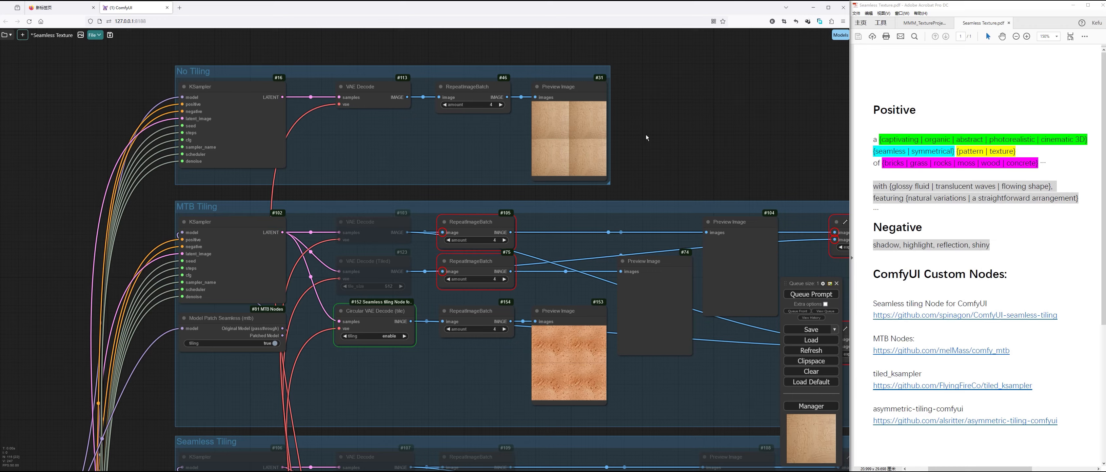
pyautogui.scroll(10, 612, 376)
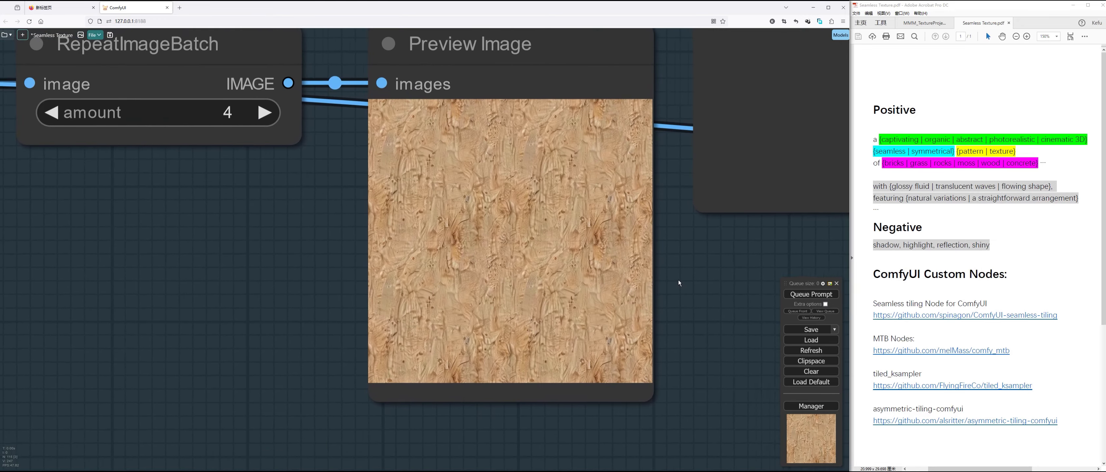
pyautogui.moveTo(678, 280); pyautogui.dragTo(683, 330)
pyautogui.scroll(-9, 683, 330)
pyautogui.moveTo(692, 82); pyautogui.dragTo(640, 339)
pyautogui.scroll(10, 644, 218)
# - Replace the positive prompt with a rock texture prompt copied from the Note node and queue a new generation
pyautogui.scroll(-17, 646, 219)
pyautogui.moveTo(168, 378); pyautogui.dragTo(339, 38)
pyautogui.moveTo(204, 444); pyautogui.dragTo(461, 255)
pyautogui.click(259, 292)
pyautogui.hotkey('ctrl', 'c')
pyautogui.click(477, 238)
pyautogui.hotkey('ctrl', 'a')
pyautogui.hotkey('ctrl', 'v')
pyautogui.click(609, 271)
pyautogui.click(819, 296)
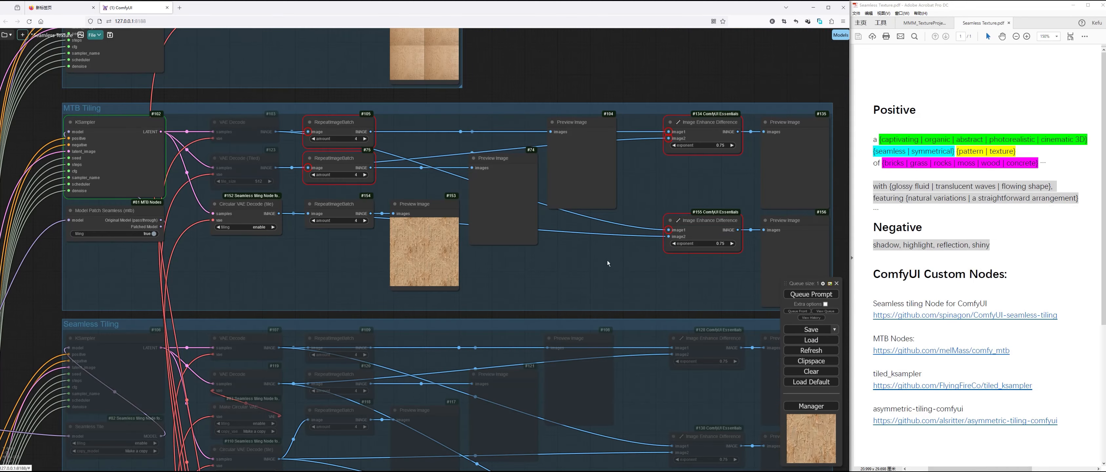
# - Compare the 4-step SDXL Lightning rock previews in the No Tiling and MTB Tiling groups
pyautogui.moveTo(549, 53); pyautogui.dragTo(619, 167)
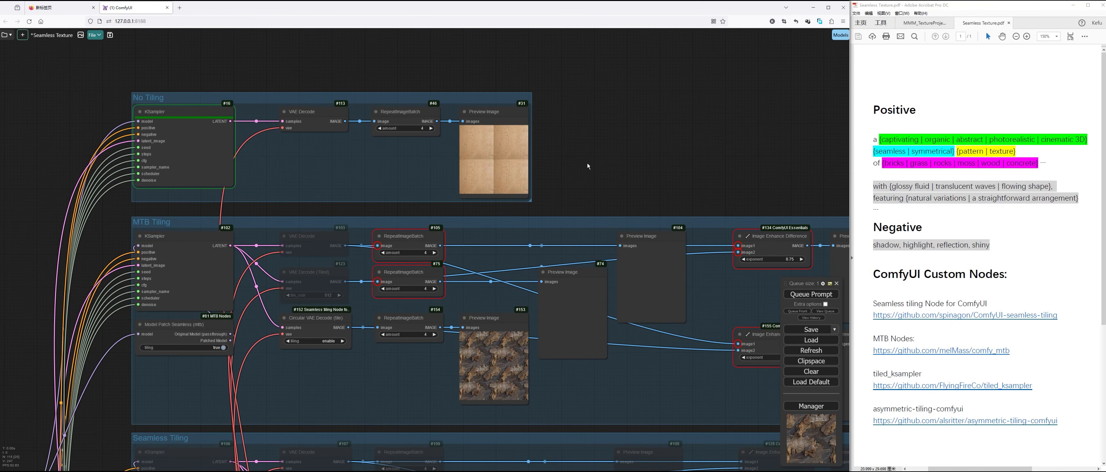
pyautogui.scroll(14, 539, 145)
pyautogui.scroll(-17, 539, 145)
pyautogui.scroll(6, 555, 329)
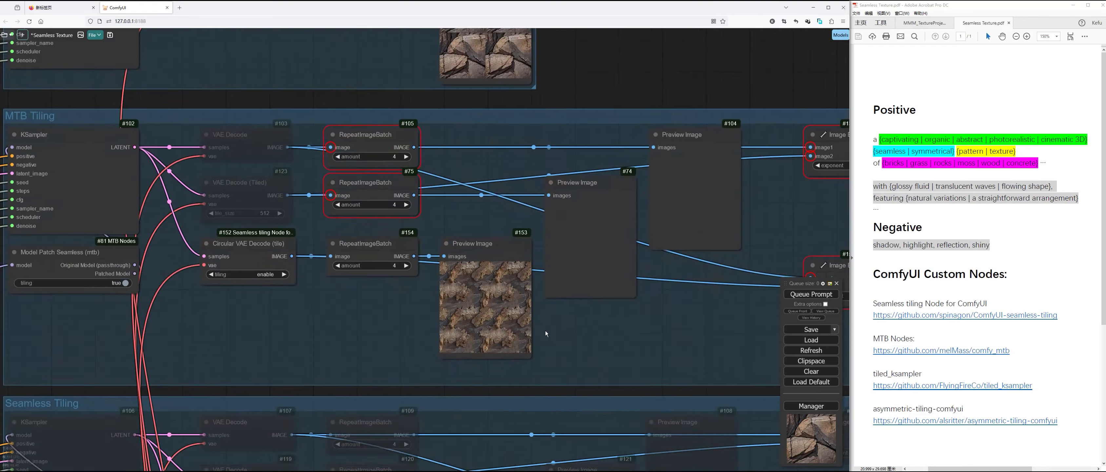
# - Replace the positive prompt with the colorful opal texture prompt copied from the Note node and queue a new generation
pyautogui.scroll(12, 554, 329)
pyautogui.scroll(-12, 538, 317)
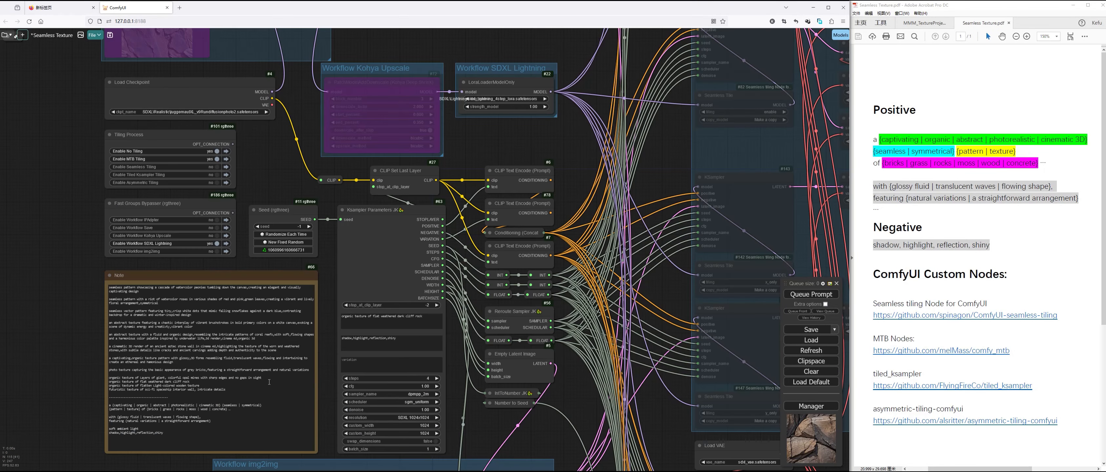
pyautogui.moveTo(263, 378); pyautogui.dragTo(107, 378)
pyautogui.hotkey('ctrl', 'c')
pyautogui.click(387, 320)
pyautogui.hotkey('ctrl', 'a')
pyautogui.hotkey('ctrl', 'v')
pyautogui.click(811, 294)
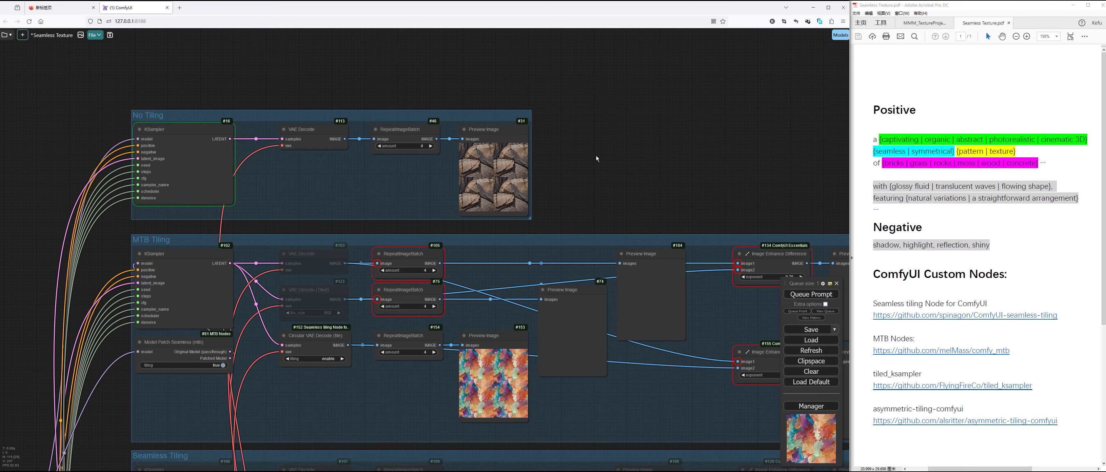
# - Compare the SDXL Lightning opal previews in the No Tiling and MTB Tiling groups
pyautogui.scroll(12, 536, 162)
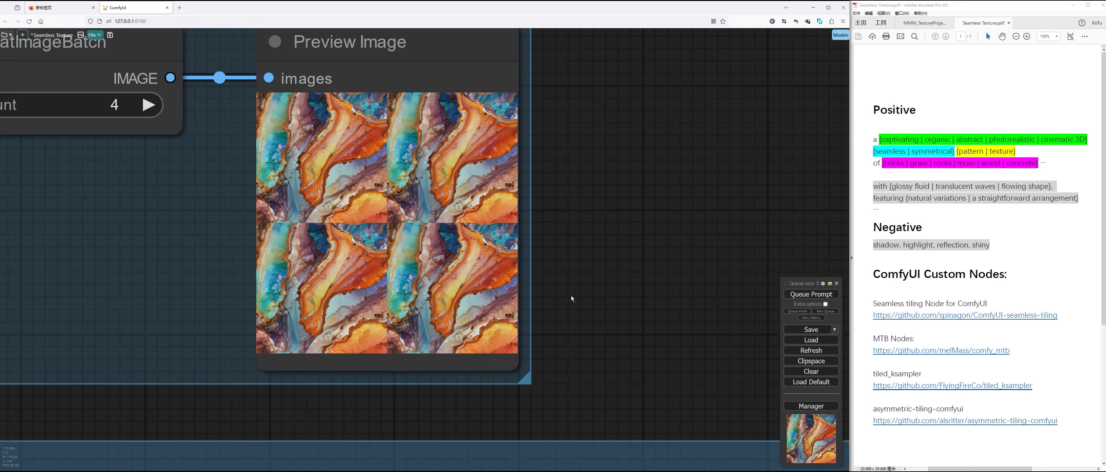
pyautogui.scroll(-6, 571, 295)
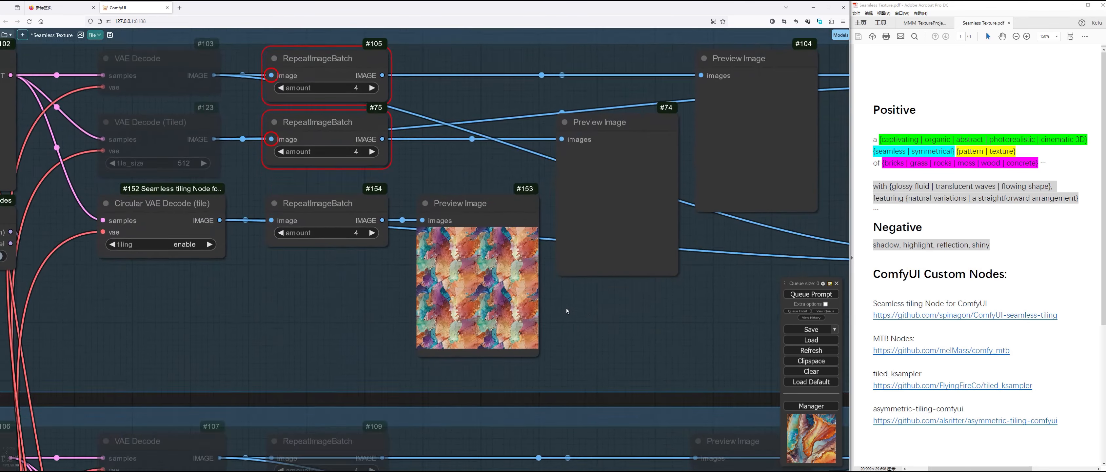
pyautogui.scroll(6, 626, 323)
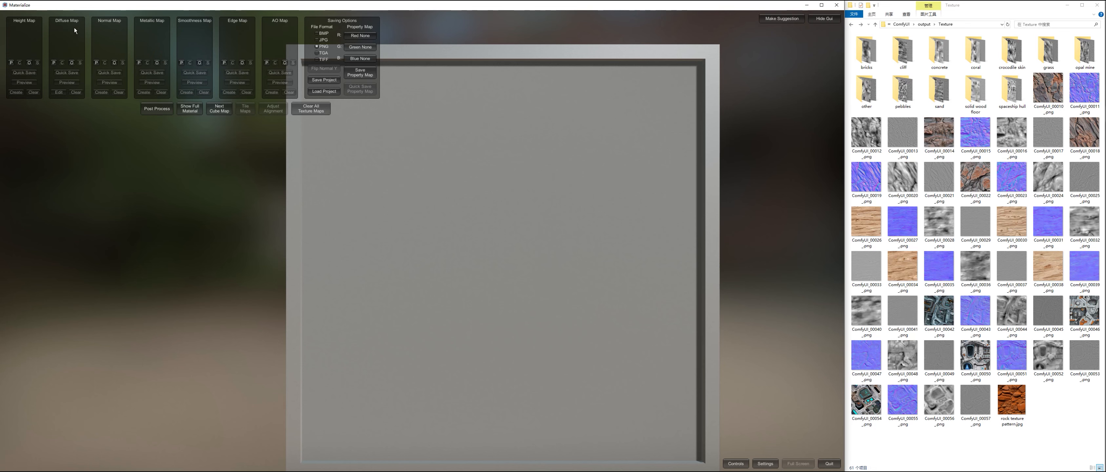
# - In Materialize, load ComfyUI_00010_.png as the diffuse map, and open the same file from the Texture folder in the image viewer
pyautogui.click(72, 64)
pyautogui.click(345, 118)
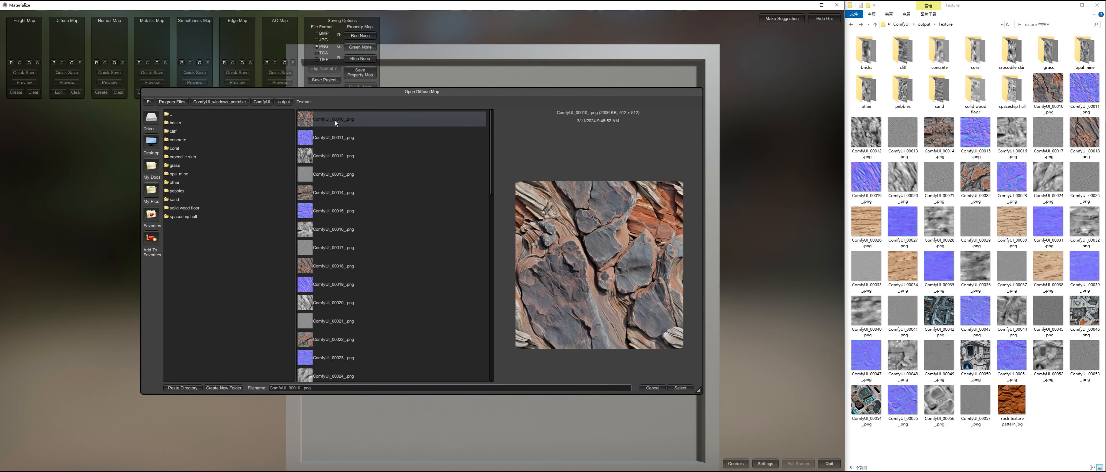
pyautogui.click(680, 388)
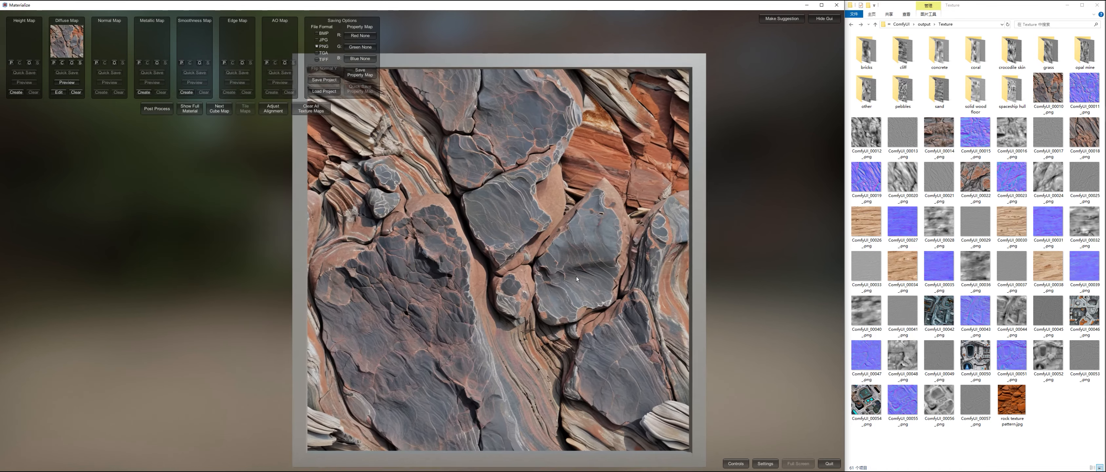
pyautogui.doubleClick(1048, 89)
pyautogui.click(566, 228)
pyautogui.moveTo(566, 228); pyautogui.dragTo(504, 240)
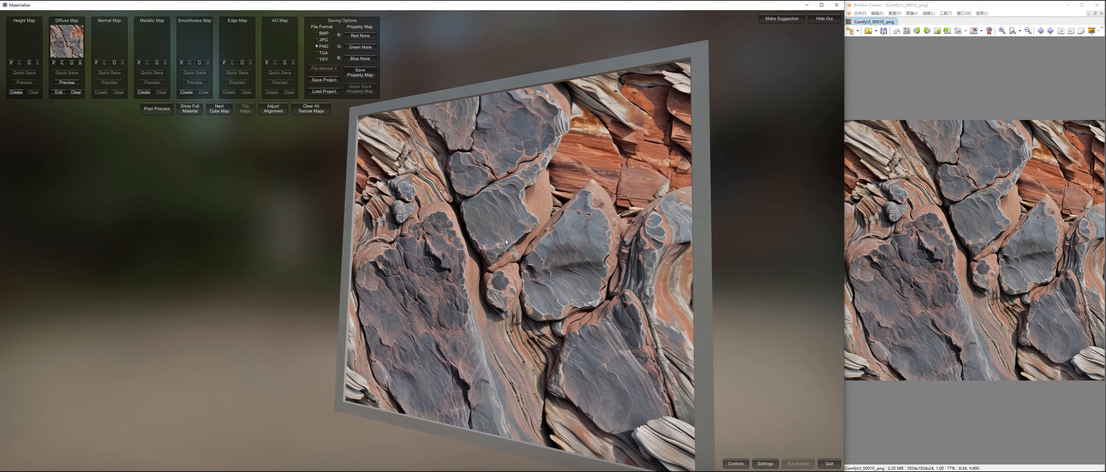
# - Load ComfyUI_00012_.png as the height map and ComfyUI_00011_.png as the normal map
pyautogui.click(29, 63)
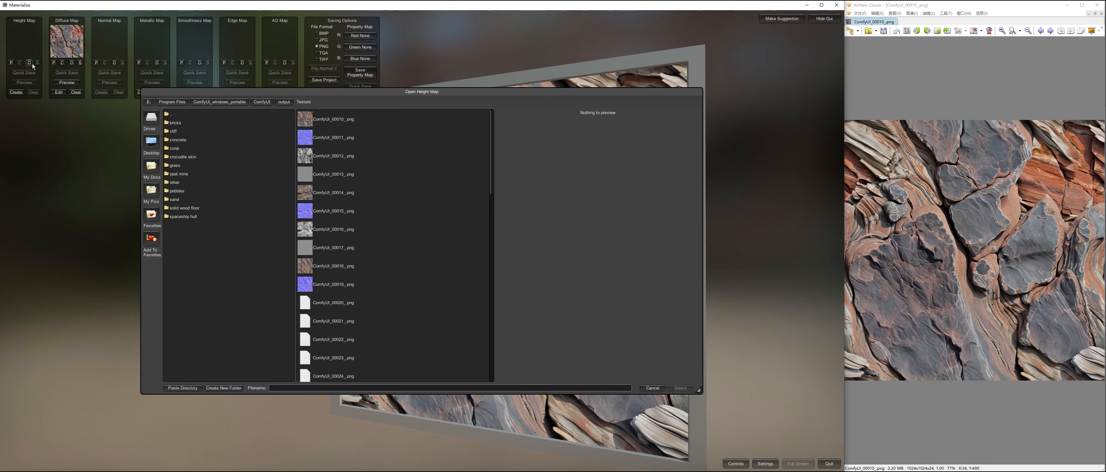
pyautogui.click(358, 156)
pyautogui.click(681, 388)
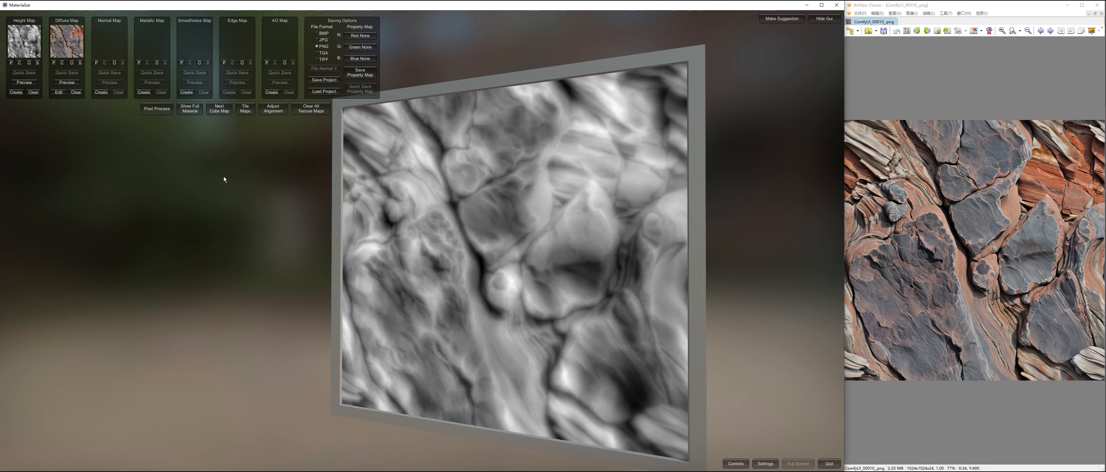
pyautogui.click(114, 63)
pyautogui.click(343, 137)
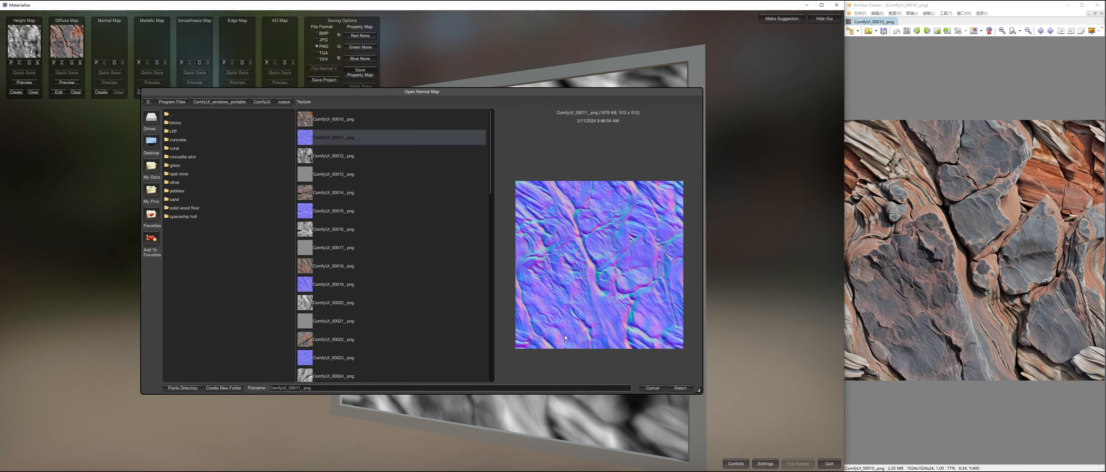
pyautogui.click(681, 388)
# - Load ComfyUI_00013_.png as the edge map and display the full material on the rock panel
pyautogui.click(243, 63)
pyautogui.click(343, 173)
pyautogui.click(680, 388)
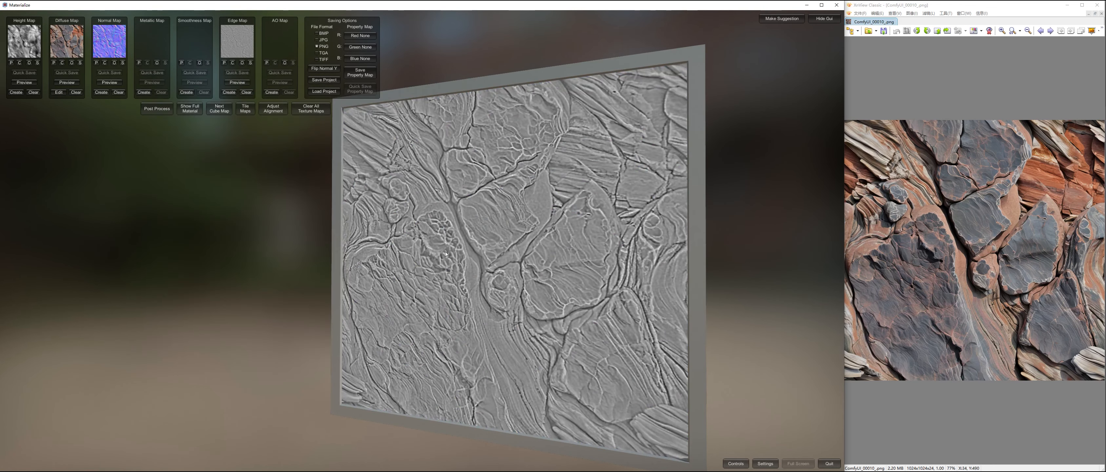
pyautogui.click(190, 113)
pyautogui.moveTo(468, 244); pyautogui.dragTo(250, 190)
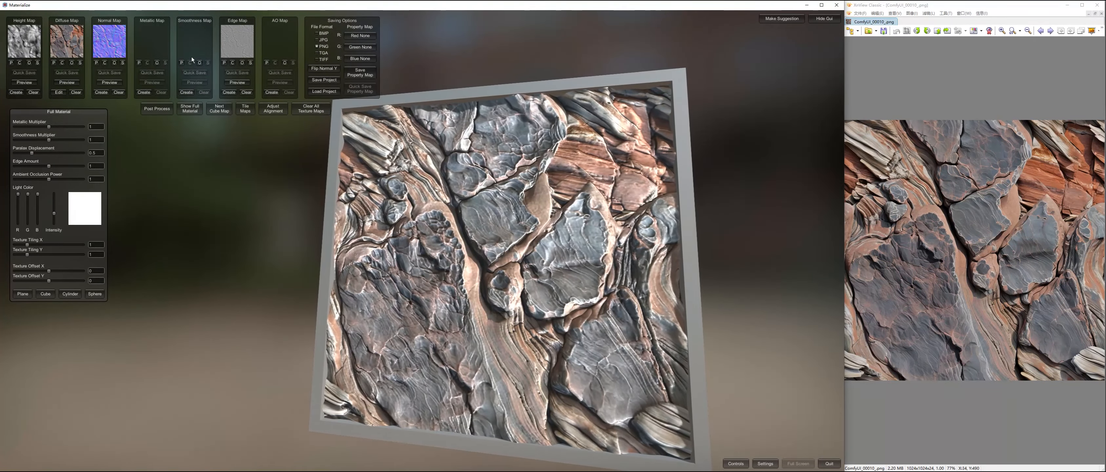
# - Create a smoothness map from the diffuse with base smoothness 0.05 and display the full material
pyautogui.click(186, 92)
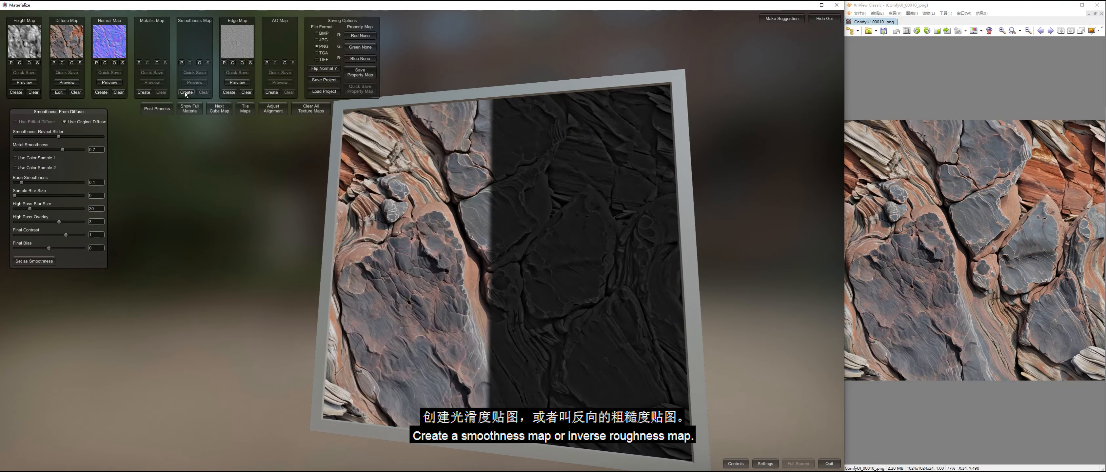
pyautogui.click(101, 185)
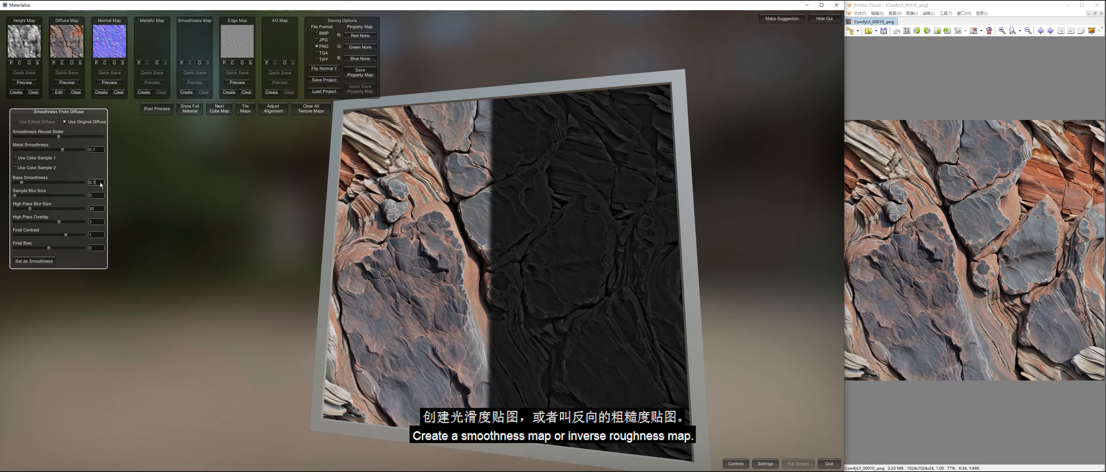
pyautogui.write('0.05')
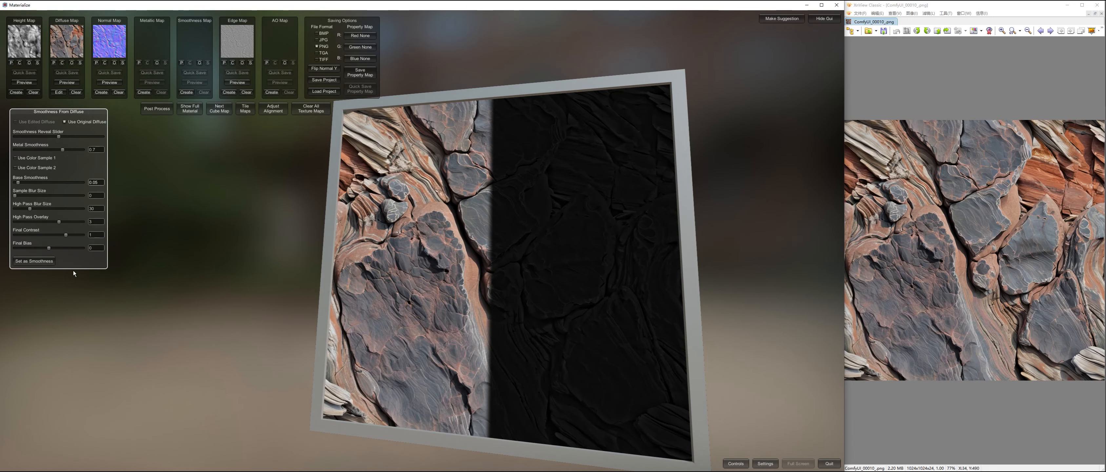
pyautogui.click(46, 262)
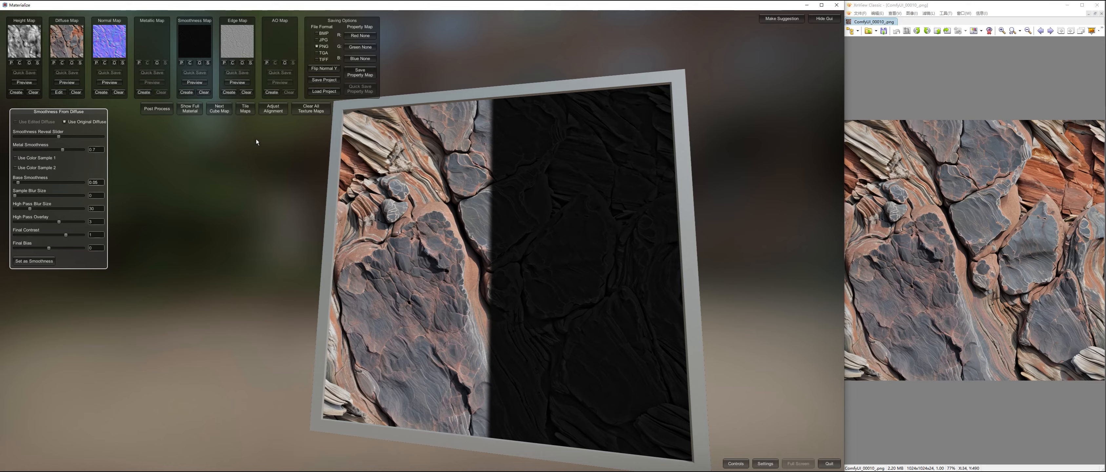
pyautogui.click(189, 108)
pyautogui.moveTo(430, 227); pyautogui.dragTo(523, 260)
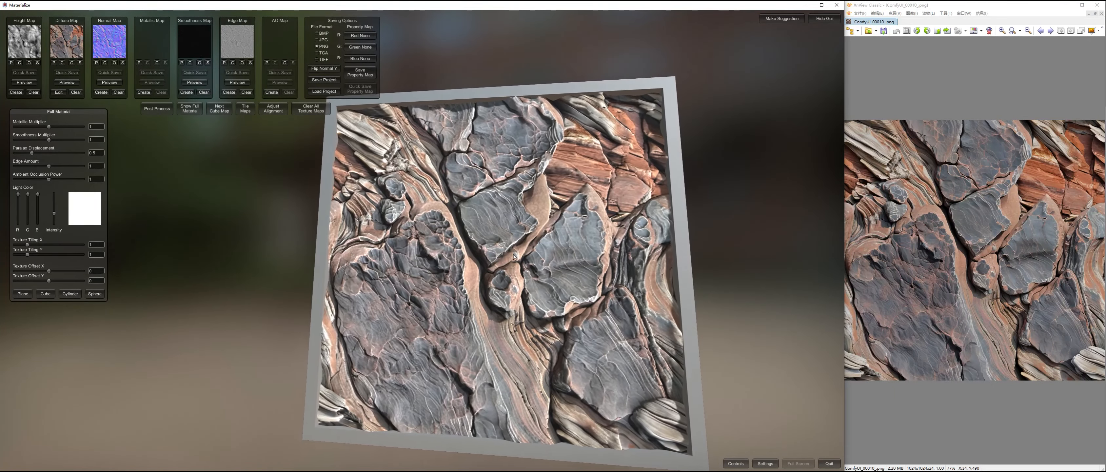
# - Create an ambient occlusion map from the normal and height maps and display the full material
pyautogui.click(271, 92)
pyautogui.moveTo(553, 257)
pyautogui.mouseDown()
pyautogui.moveTo(517, 221)
pyautogui.moveTo(536, 254)
pyautogui.mouseUp()
pyautogui.click(88, 194)
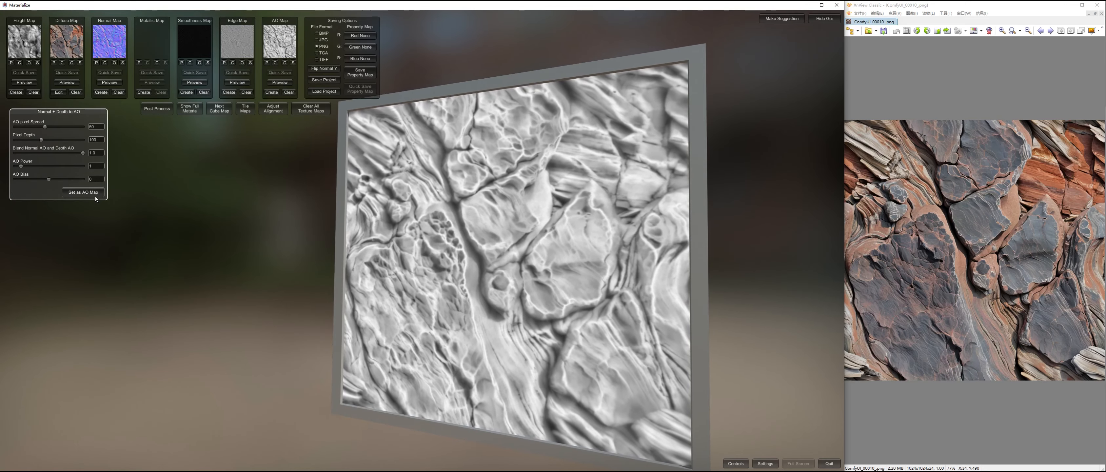
pyautogui.click(186, 109)
pyautogui.moveTo(507, 279); pyautogui.dragTo(560, 280)
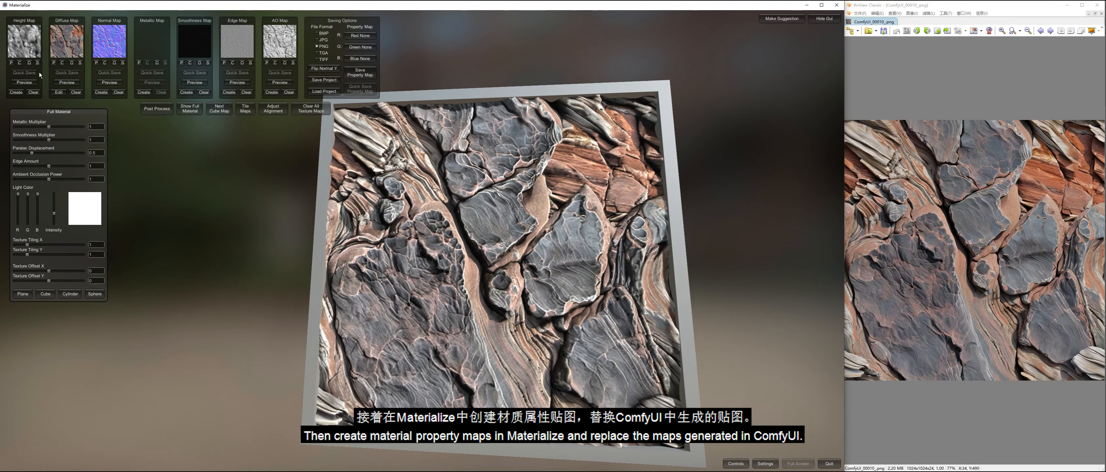
# - Replace the height map with one created from the original diffuse and display the full material
pyautogui.click(17, 92)
pyautogui.moveTo(545, 331); pyautogui.dragTo(573, 310)
pyautogui.click(83, 293)
pyautogui.click(190, 108)
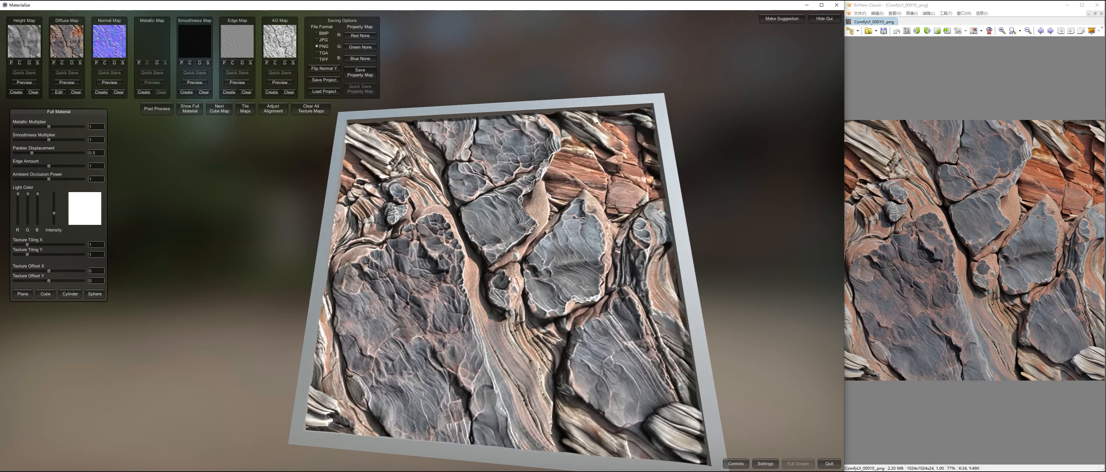
# - Replace the normal map with one created from the height map and display the full material
pyautogui.click(101, 92)
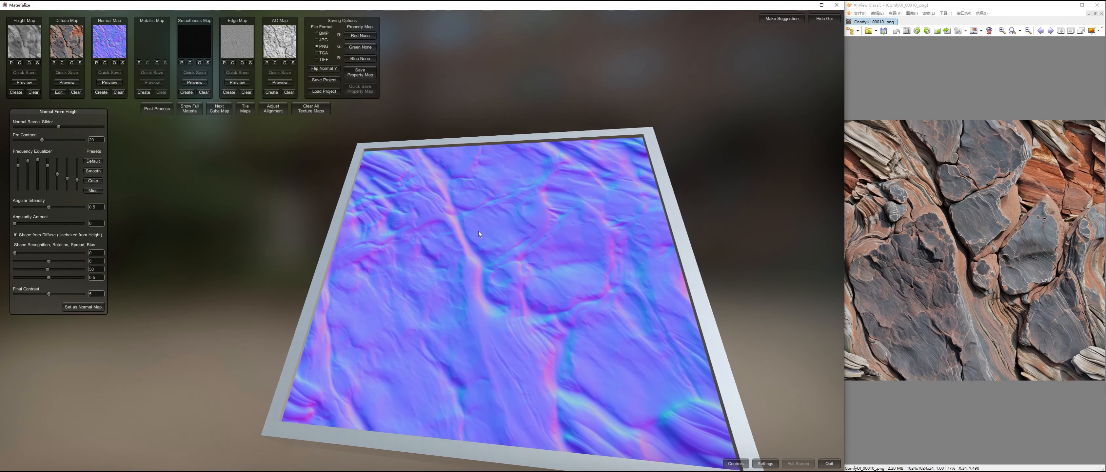
pyautogui.click(76, 307)
pyautogui.click(190, 108)
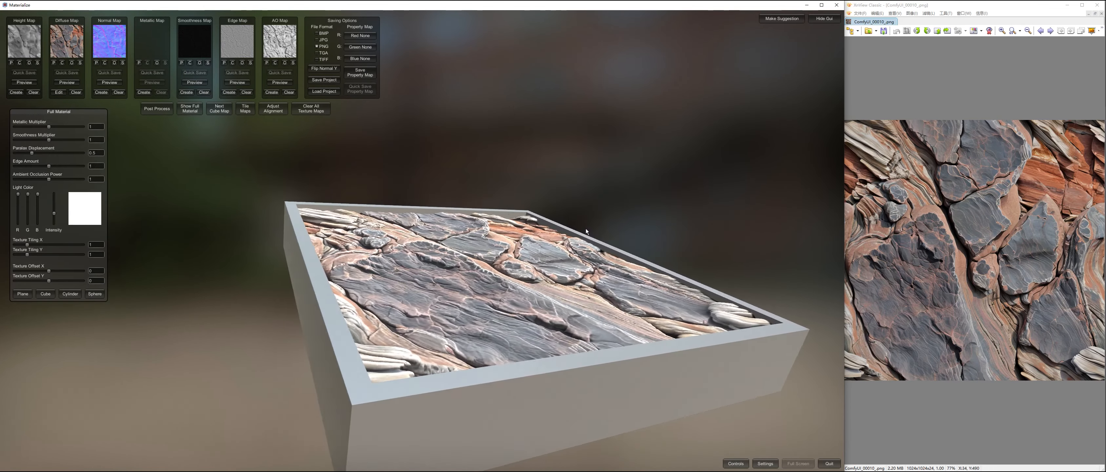
# - Save the height map in the Texture folder as ComfyUI_00012_1.png
pyautogui.click(38, 63)
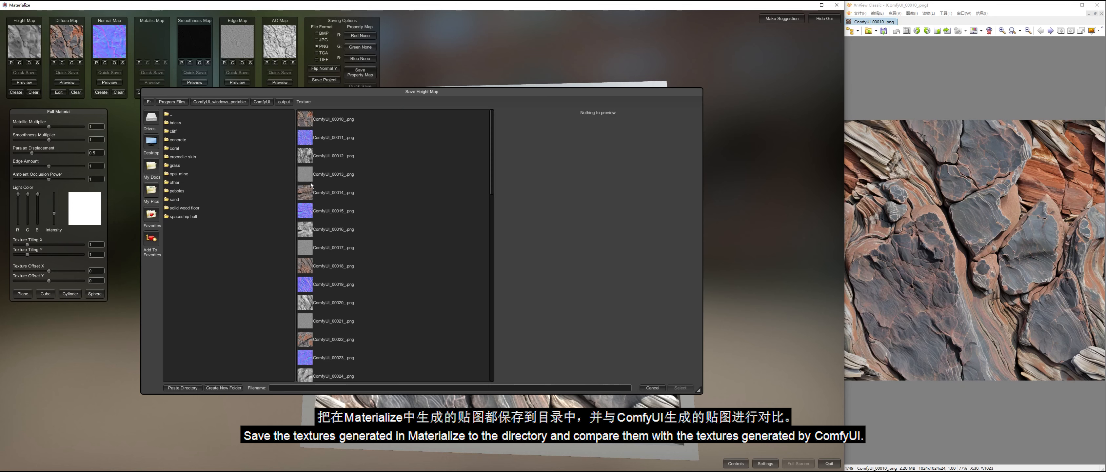
pyautogui.click(343, 155)
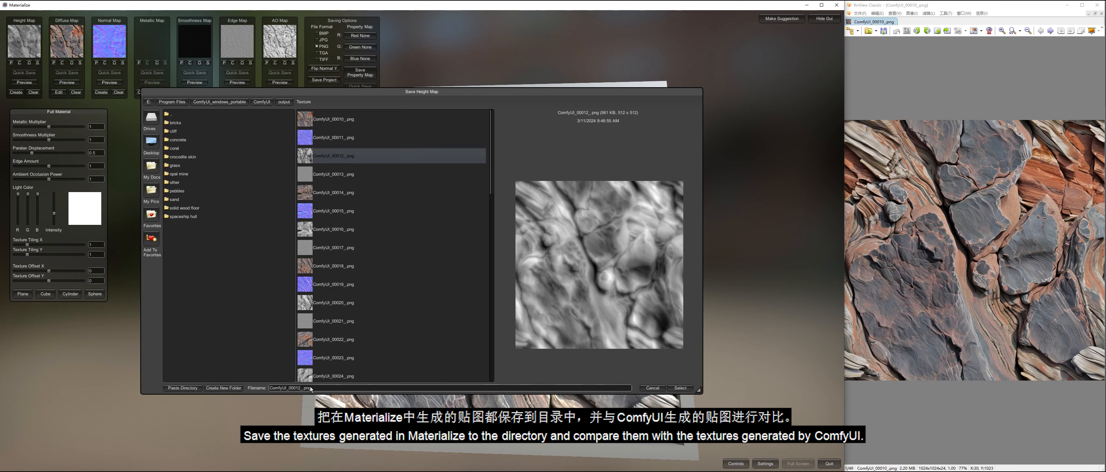
pyautogui.write('1')
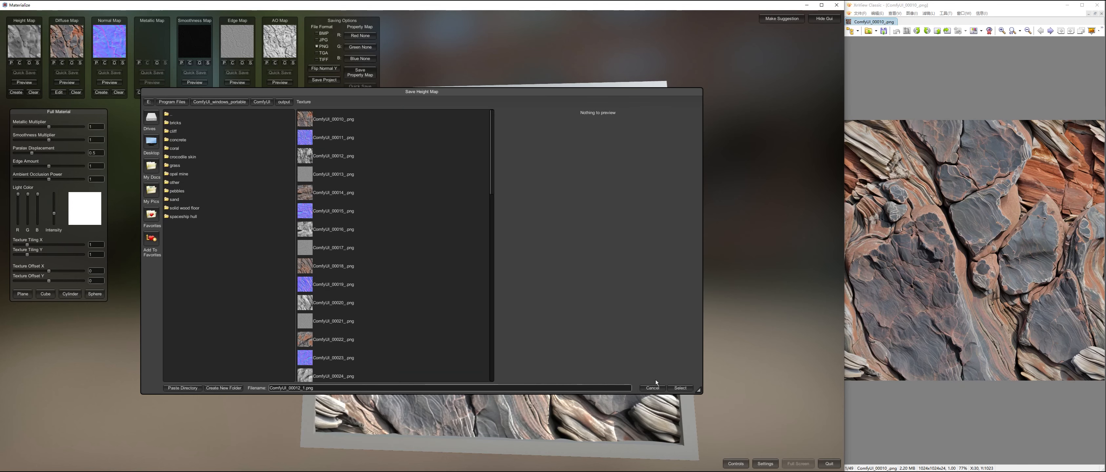
pyautogui.click(680, 387)
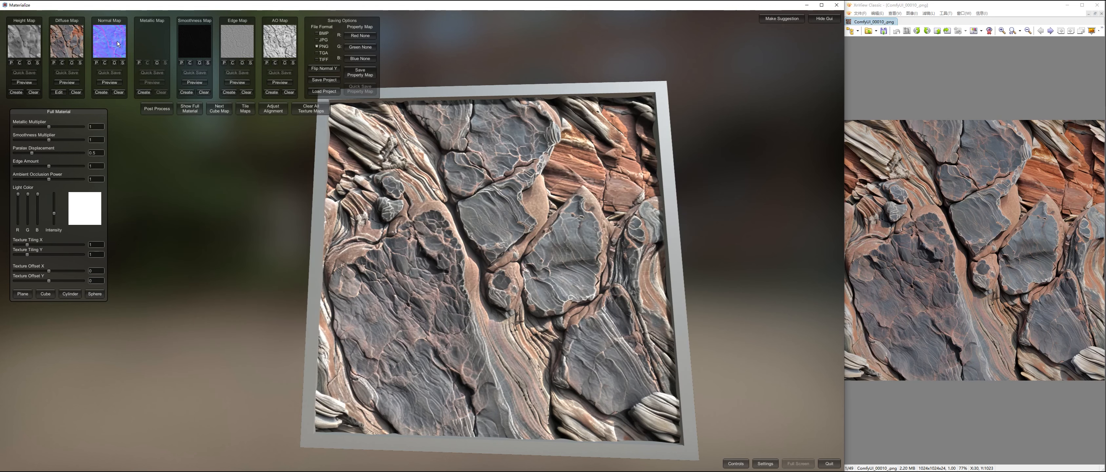
# - Preview the normal map, save it in the Texture folder as ComfyUI_00011_1.png, and return to the full material display
pyautogui.click(109, 82)
pyautogui.moveTo(489, 248)
pyautogui.mouseDown()
pyautogui.moveTo(500, 260)
pyautogui.moveTo(484, 263)
pyautogui.mouseUp()
pyautogui.click(123, 63)
pyautogui.click(328, 138)
pyautogui.click(304, 388)
pyautogui.write('11_1.png')
pyautogui.press('Return')
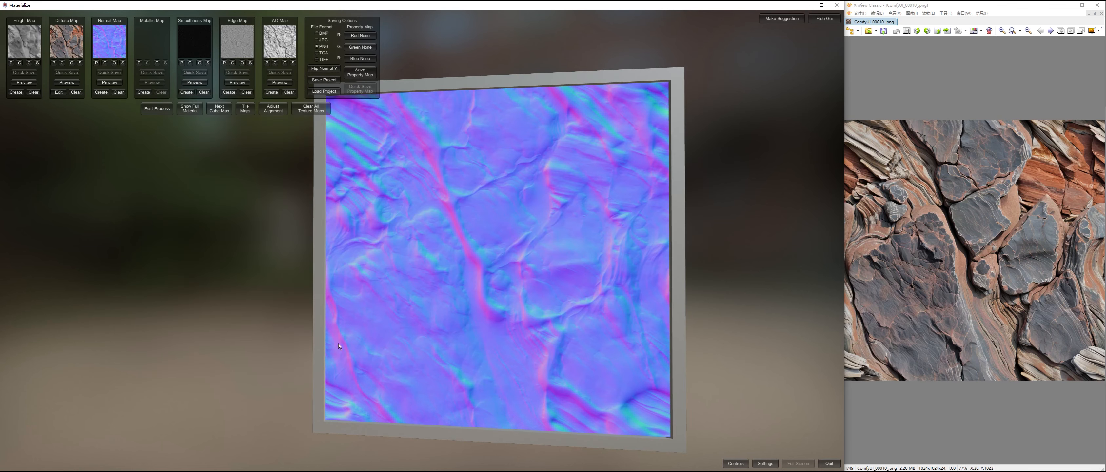
pyautogui.click(187, 110)
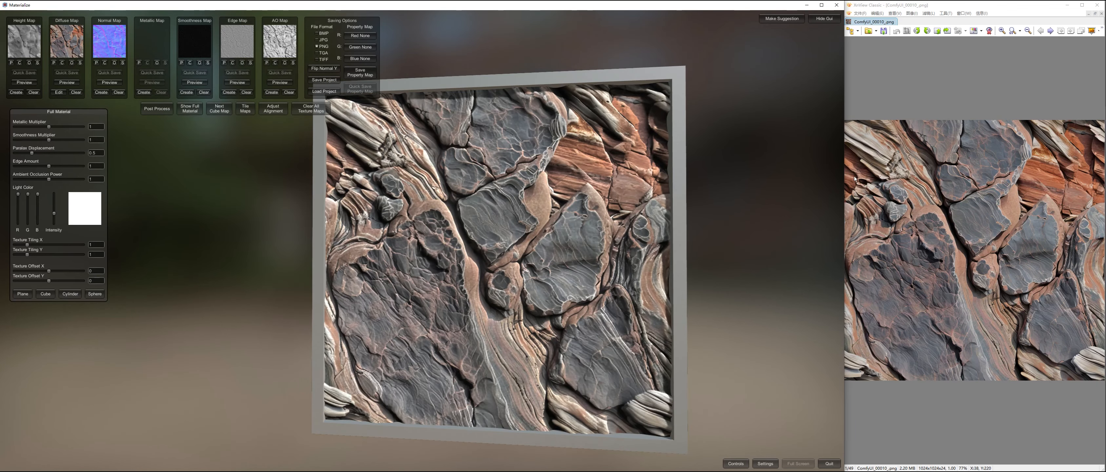
# - Close the image viewer and reopen ComfyUI_00010_.png from the Texture folder to include the newly saved maps
pyautogui.click(1052, 34)
pyautogui.click(1052, 33)
pyautogui.click(1096, 5)
pyautogui.rightClick(984, 334)
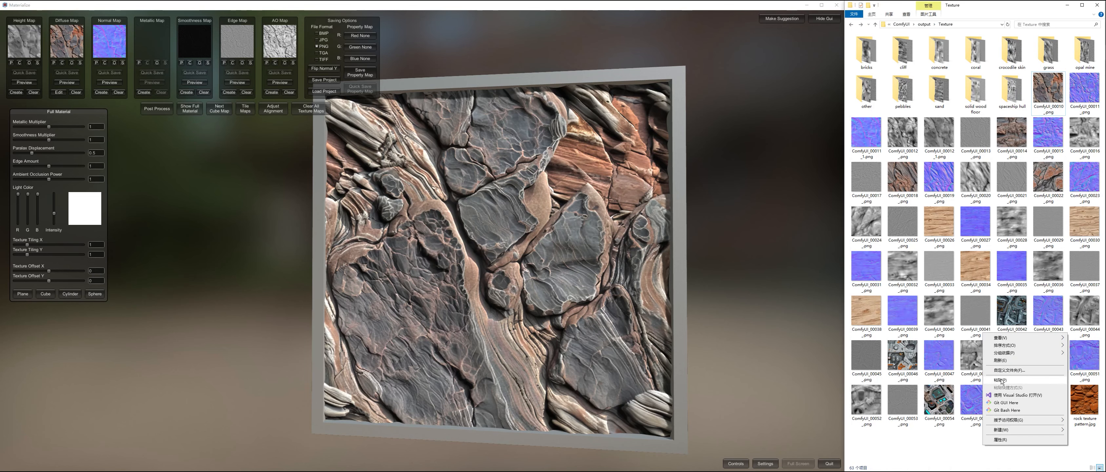
pyautogui.doubleClick(1048, 92)
# - Flip back and forth between the ComfyUI-generated maps and the Materialize versions, such as ComfyUI_00011_1.png, to compare them
pyautogui.click(1050, 32)
pyautogui.click(1050, 32)
pyautogui.click(1041, 32)
pyautogui.click(1050, 34)
pyautogui.click(1040, 32)
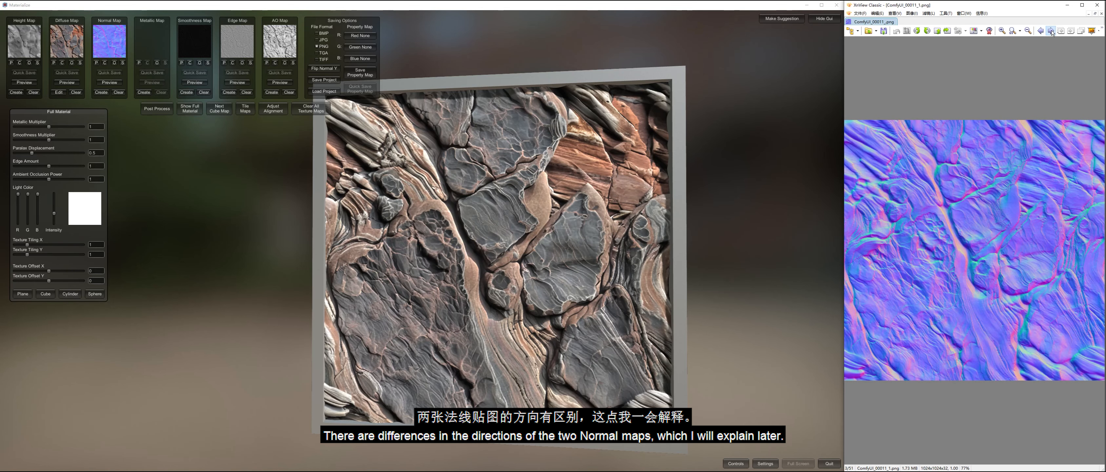
pyautogui.click(1051, 31)
pyautogui.click(1040, 33)
pyautogui.click(1051, 33)
pyautogui.click(1040, 33)
pyautogui.click(1050, 33)
pyautogui.click(1051, 32)
pyautogui.click(1050, 32)
pyautogui.click(1041, 32)
pyautogui.click(1050, 33)
pyautogui.click(1041, 33)
pyautogui.click(1050, 32)
pyautogui.click(1041, 32)
pyautogui.click(1051, 32)
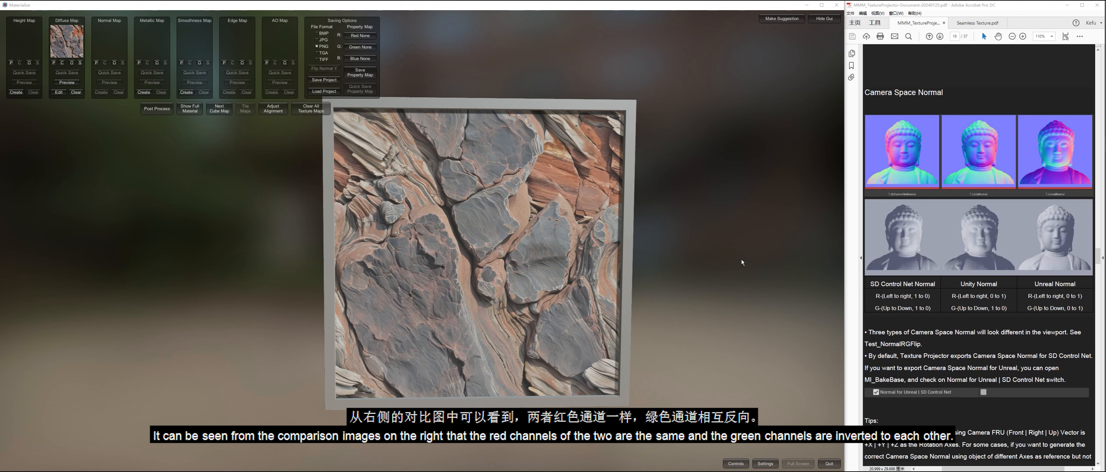
# - Create a height map from the original diffuse and start generating a normal map from it
pyautogui.click(16, 92)
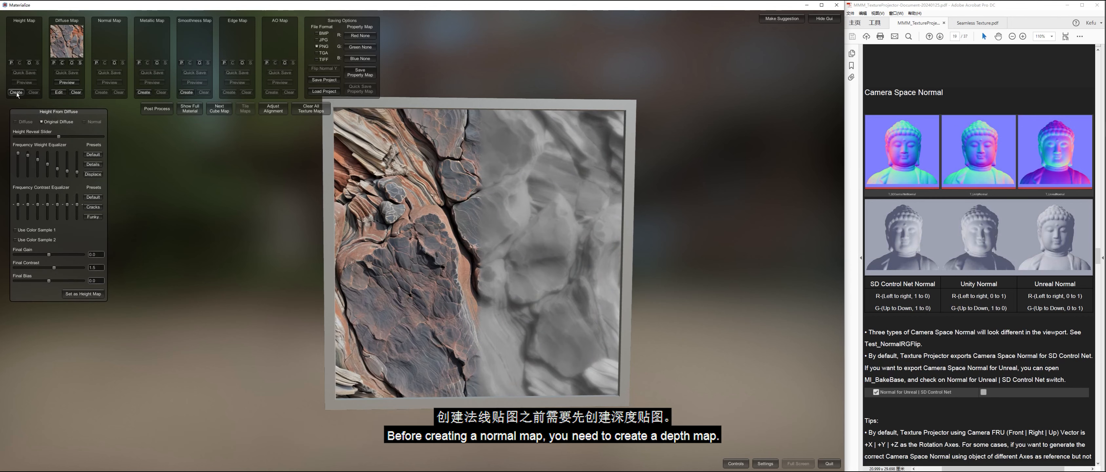
pyautogui.click(92, 295)
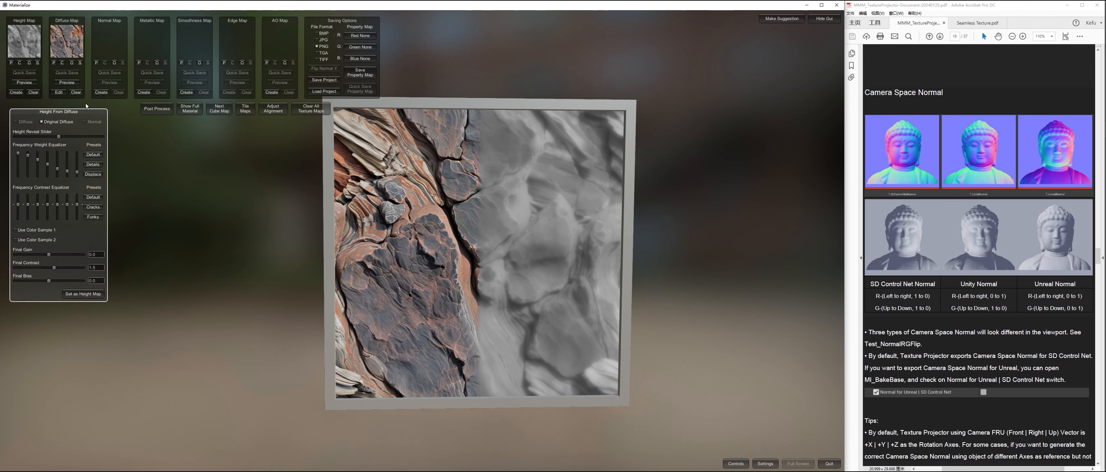
pyautogui.click(101, 92)
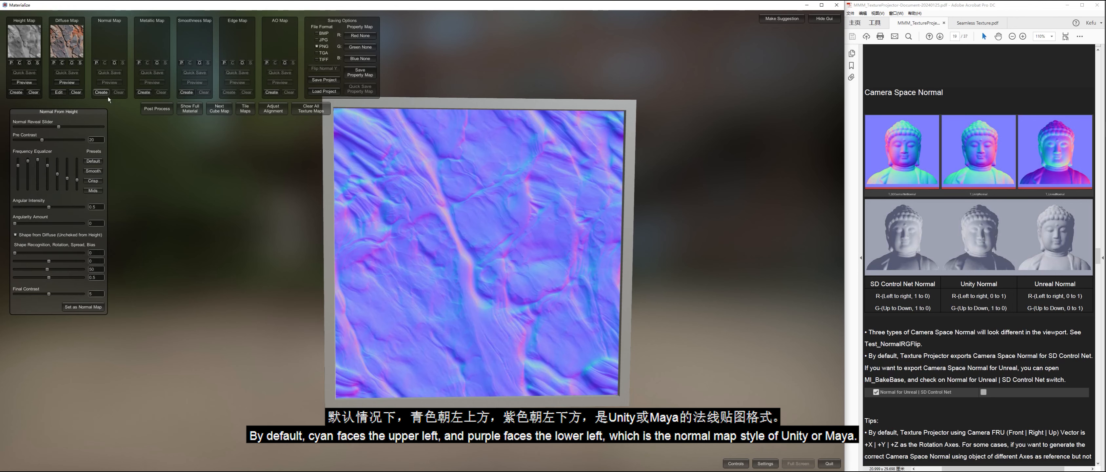